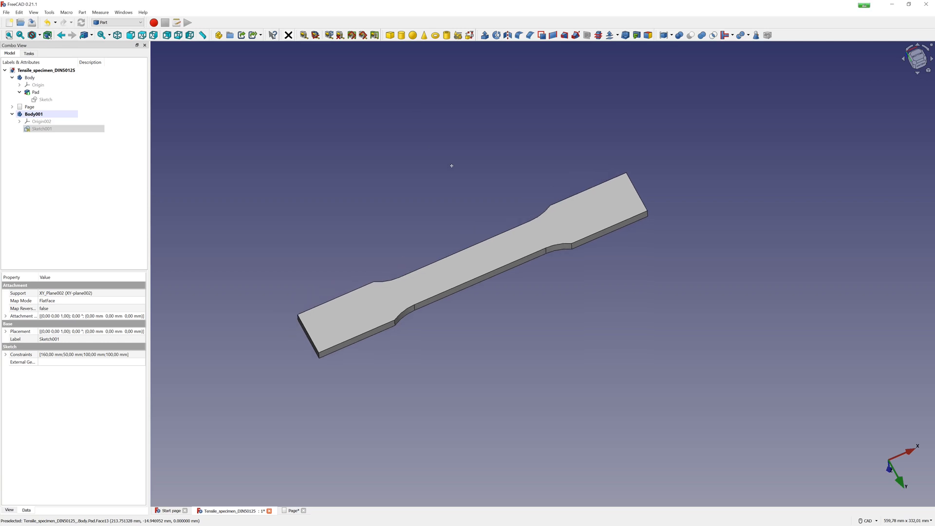
Make Sketch001 visible on the specimen body in FreeCAD.
mouse_move(452, 167)
middle_mouse_down()
mouse_move(467, 132)
mouse_move(497, 176)
middle_mouse_up()
left_click(42, 129)
right_click(52, 131)
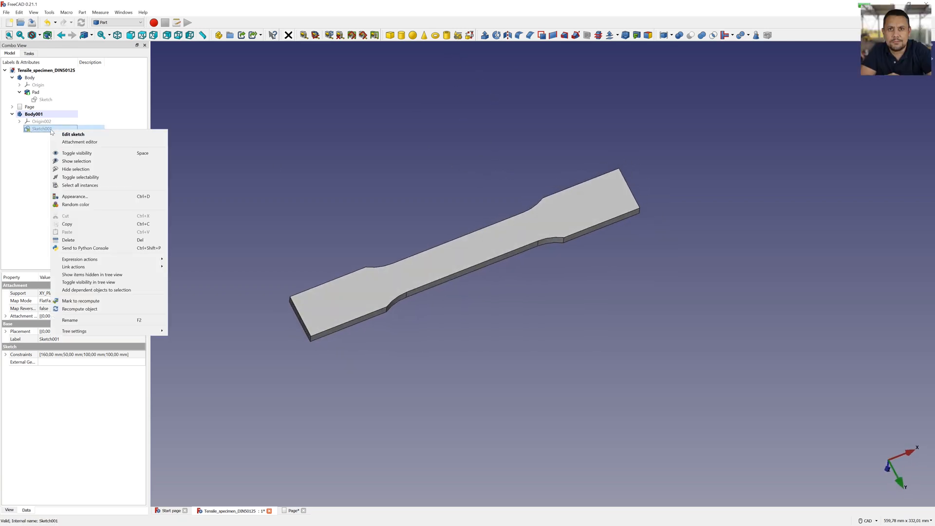
left_click(77, 153)
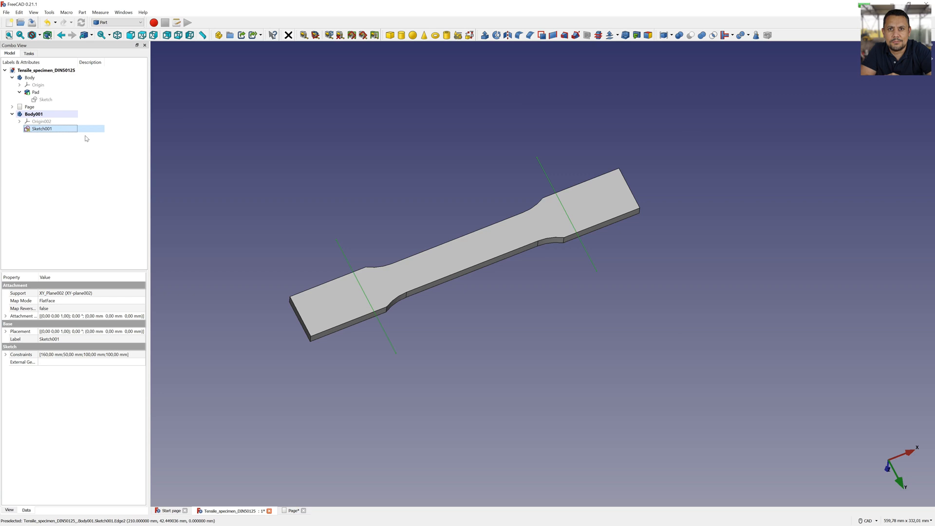
Slice the Body with Sketch001 into a compound of grip and gauge sections.
left_click(29, 77)
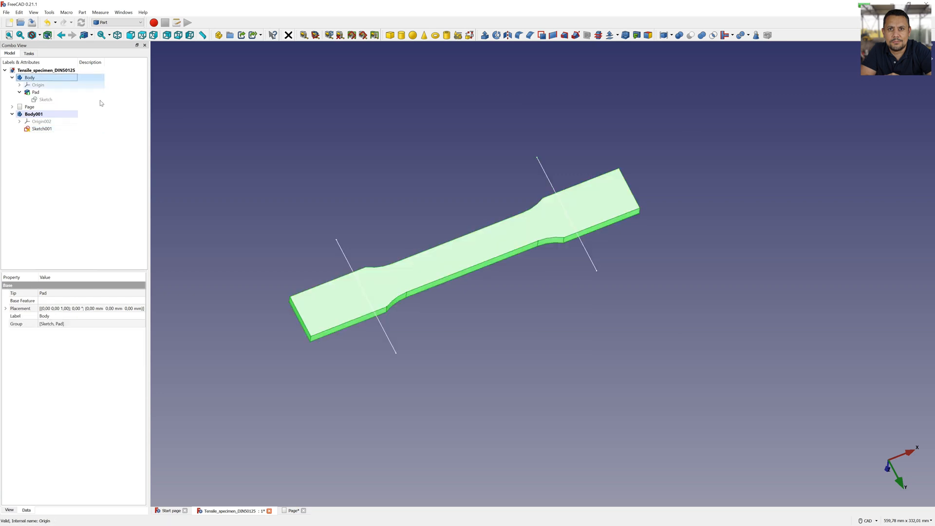
left_click(42, 129, "ctrl")
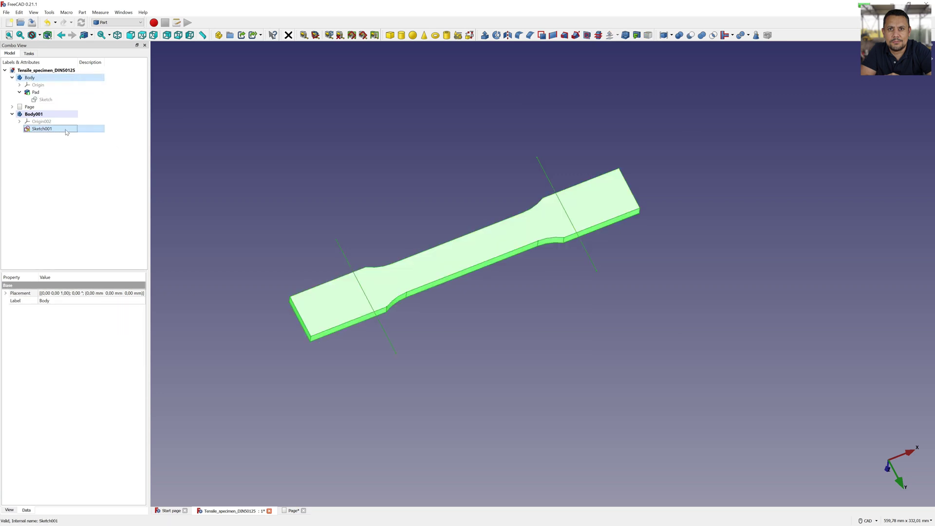
left_click(748, 34)
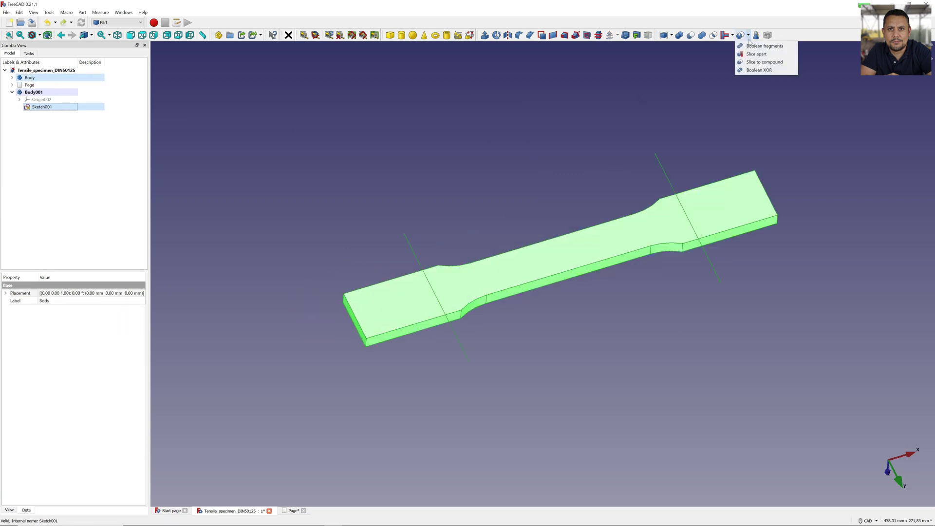
left_click(764, 62)
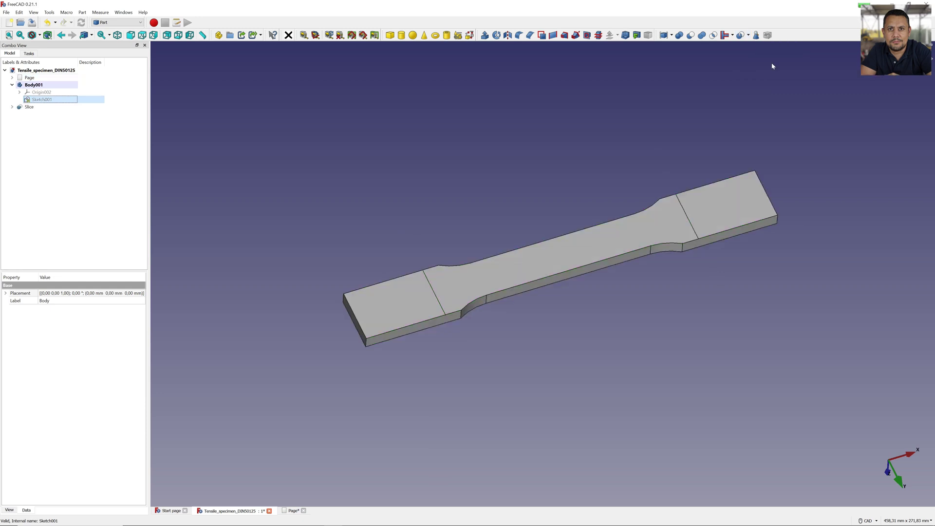
left_click(10, 108)
left_click(38, 114)
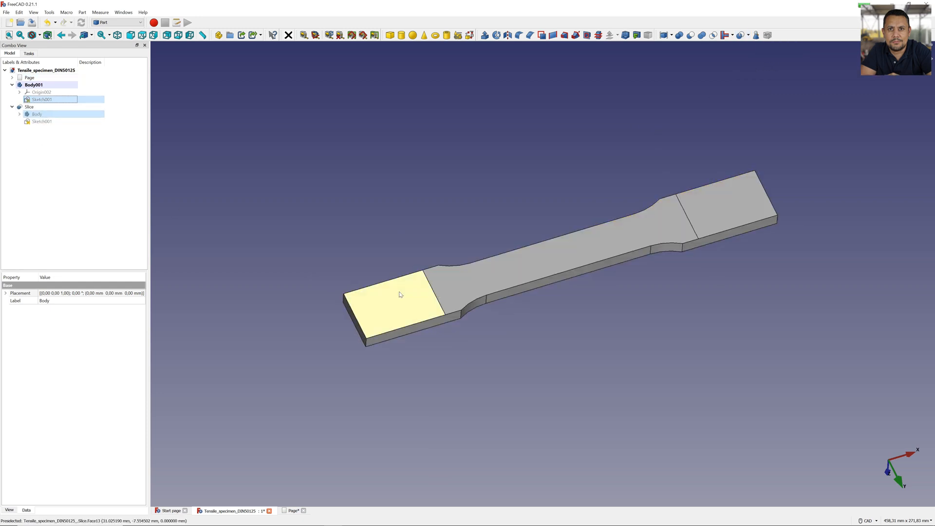
left_click(804, 328)
middle_click_drag(804, 329, 877, 337)
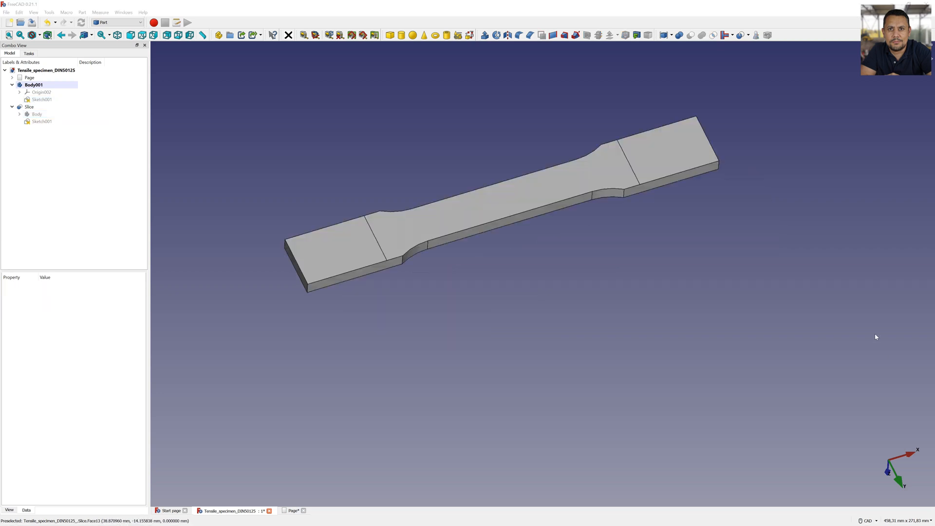
Export the Slice result as a STEP file with default options.
left_click(29, 107)
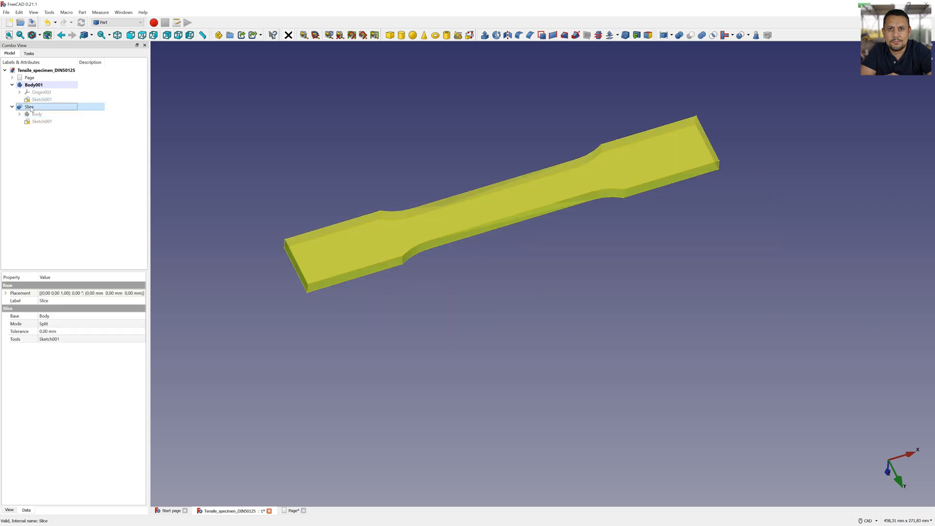
left_click(6, 11)
left_click(30, 121)
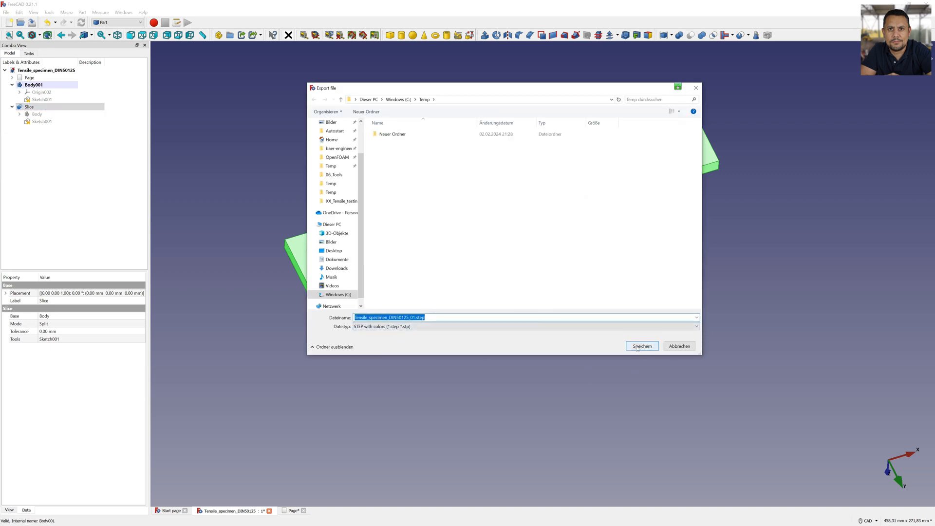
left_click(642, 347)
left_click(486, 316)
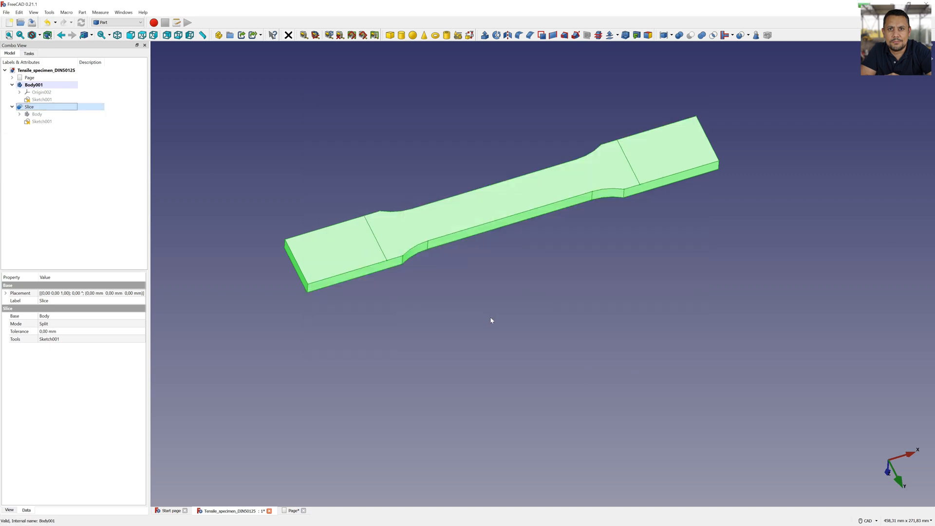
left_click(535, 342)
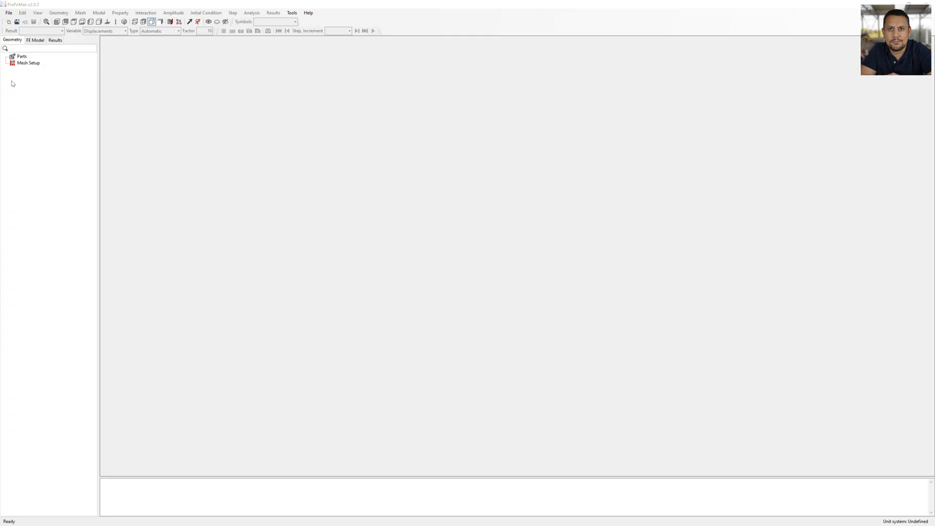
Start a new 3D model in mm, ton, s, °C units.
left_click(9, 21)
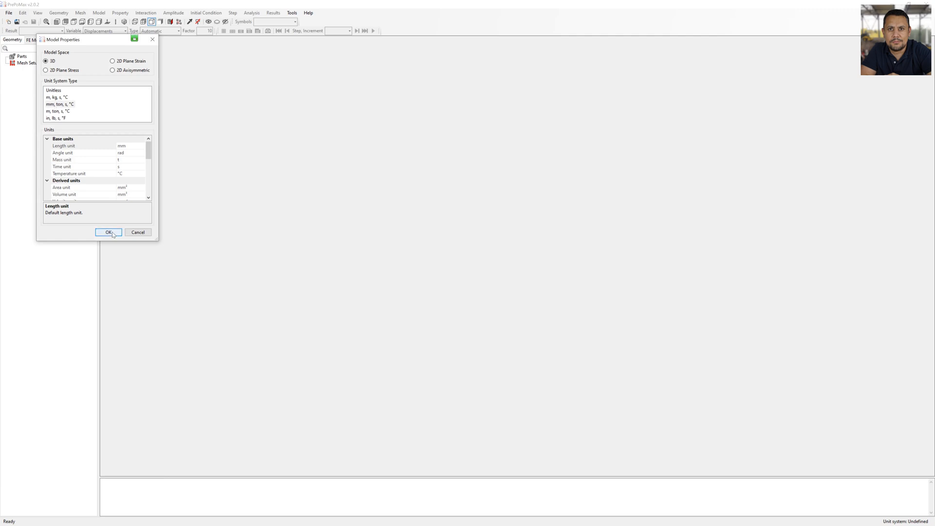
left_click(109, 233)
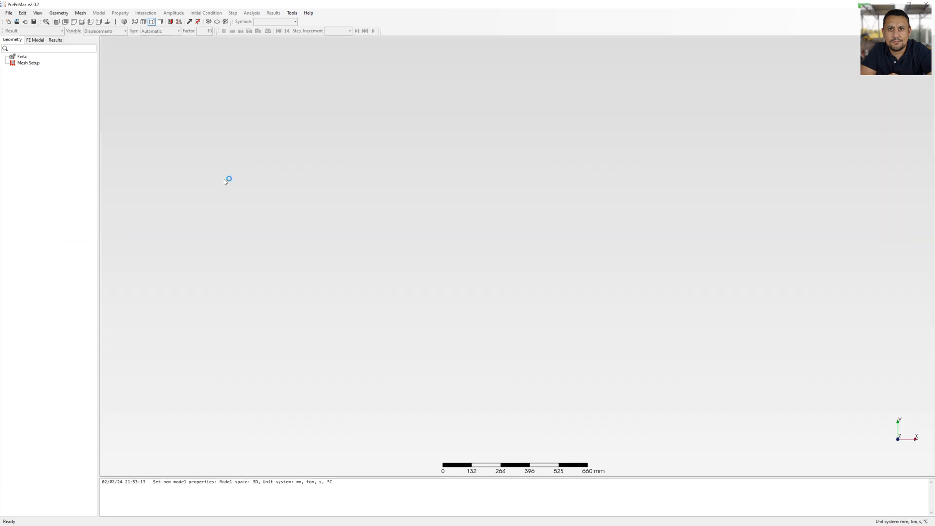
Import the sliced specimen STEP geometry and view it isometrically.
left_click(8, 12)
left_click(30, 46)
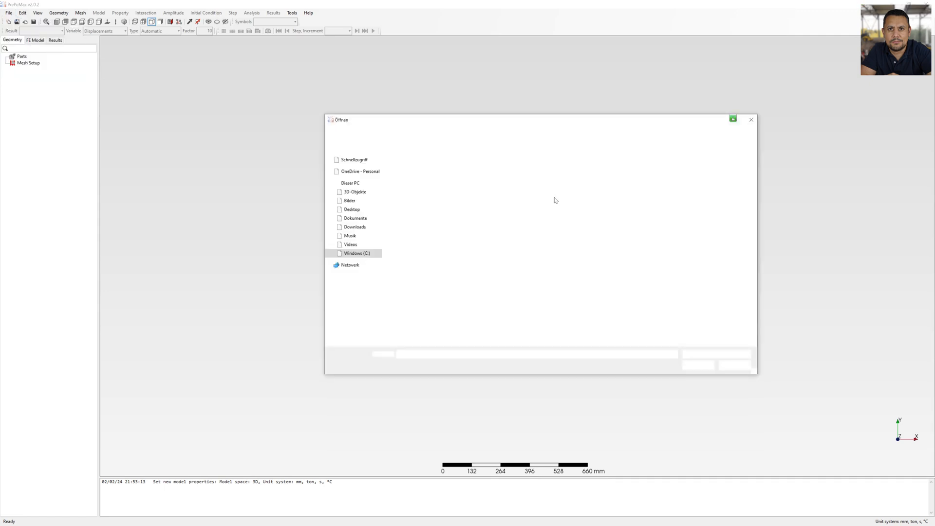
left_click(431, 181)
left_click(697, 365)
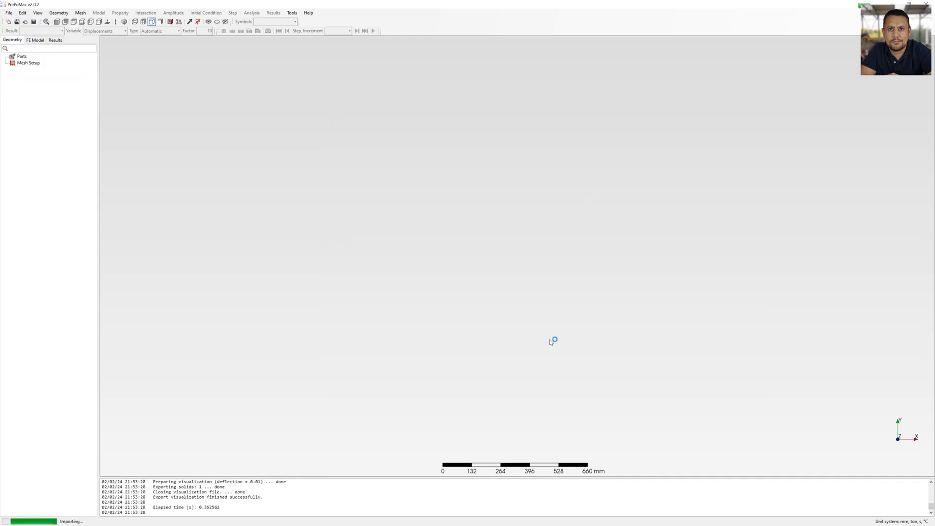
mouse_move(524, 239)
middle_mouse_down()
mouse_move(717, 306)
mouse_move(449, 110)
mouse_move(628, 221)
mouse_move(594, 315)
middle_mouse_up()
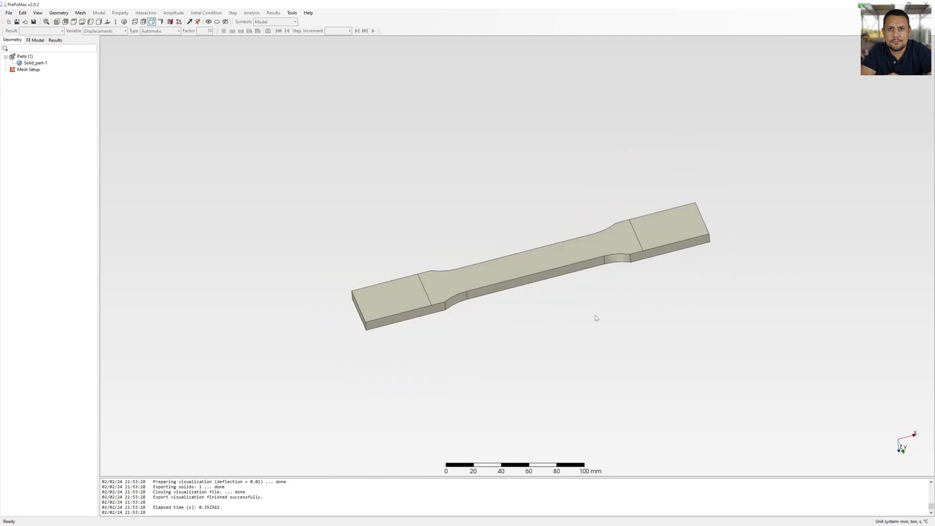
Create a Meshing Parameters item on the whole specimen part with advanced settings enabled.
right_click(28, 70)
left_click(44, 75)
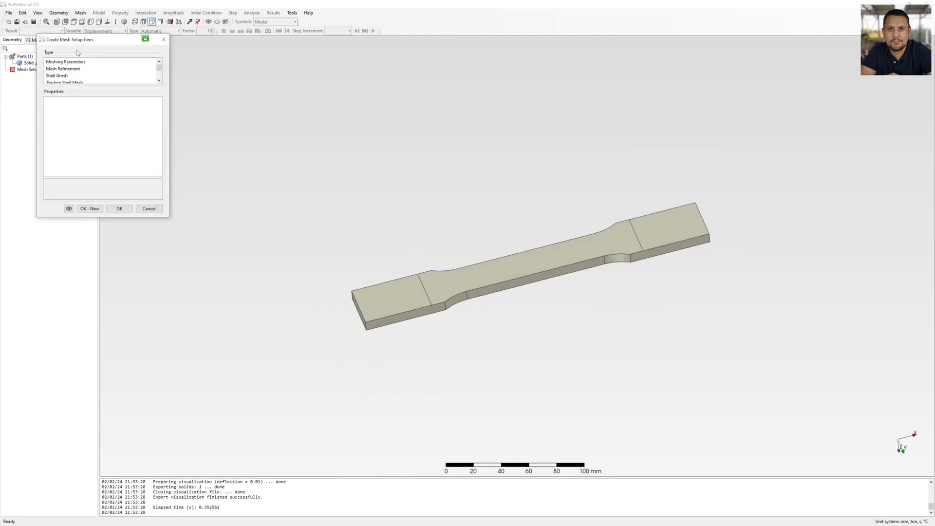
left_click_drag(81, 42, 210, 71)
left_click(195, 90)
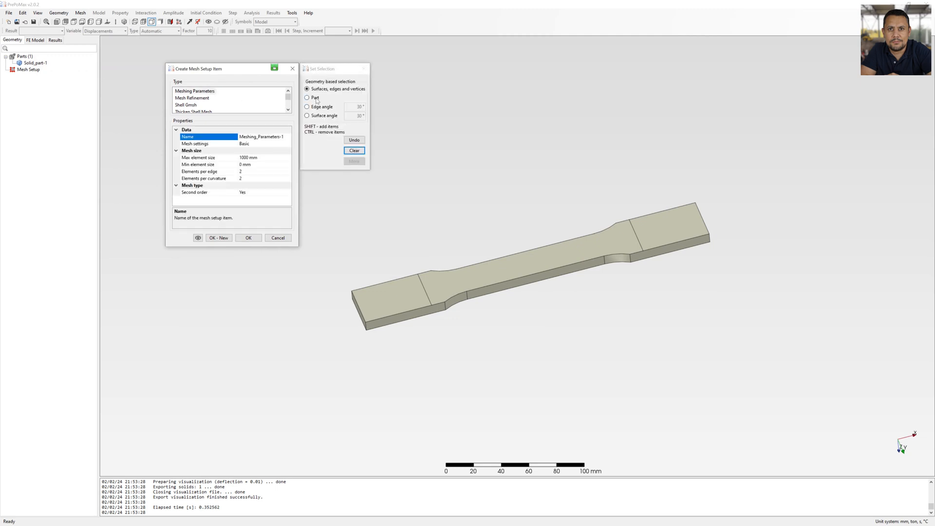
left_click(307, 98)
left_click(356, 295)
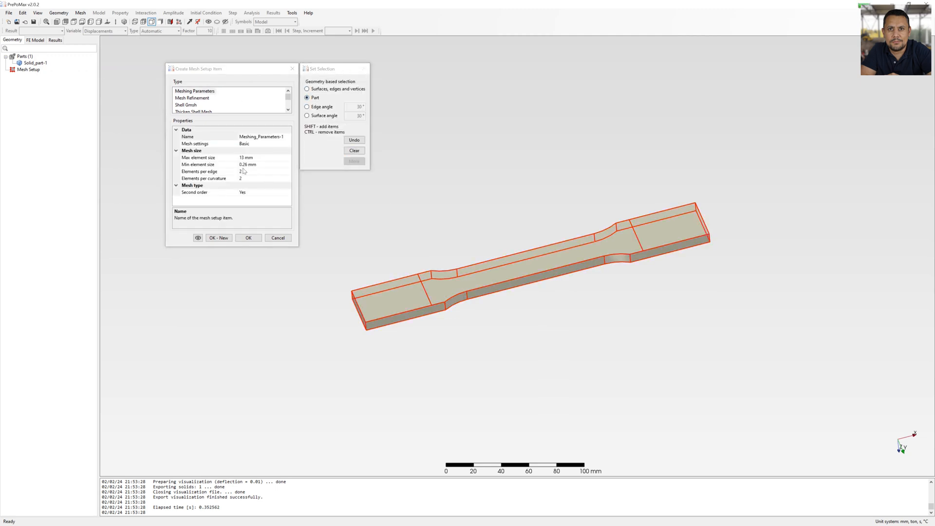
left_click(264, 143)
left_click(259, 155)
Set max size 4 mm, min 0.25 mm, 3 elements per curvature, second order off, and confirm.
left_click(209, 164)
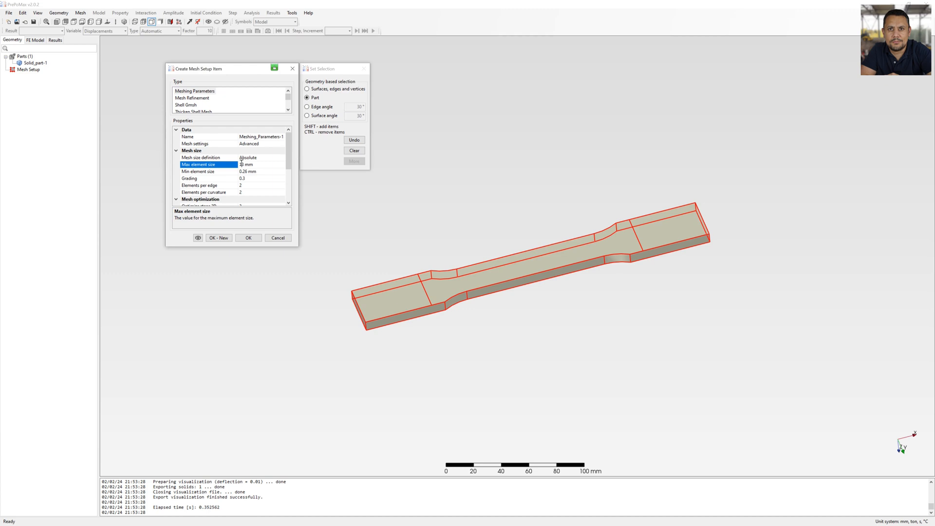
double_click(242, 164)
type("4")
left_click(247, 171)
type("5")
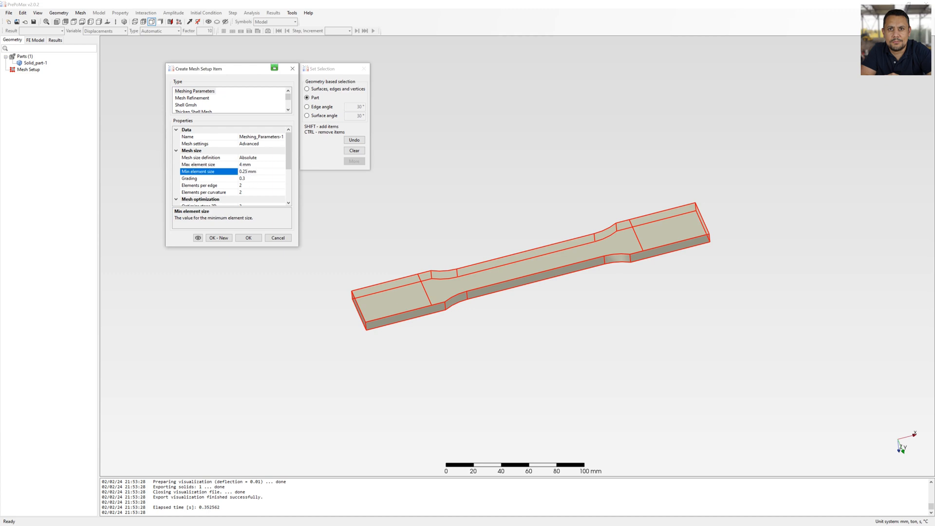
left_click(247, 191)
key("BackSpace")
type("3")
key("Return")
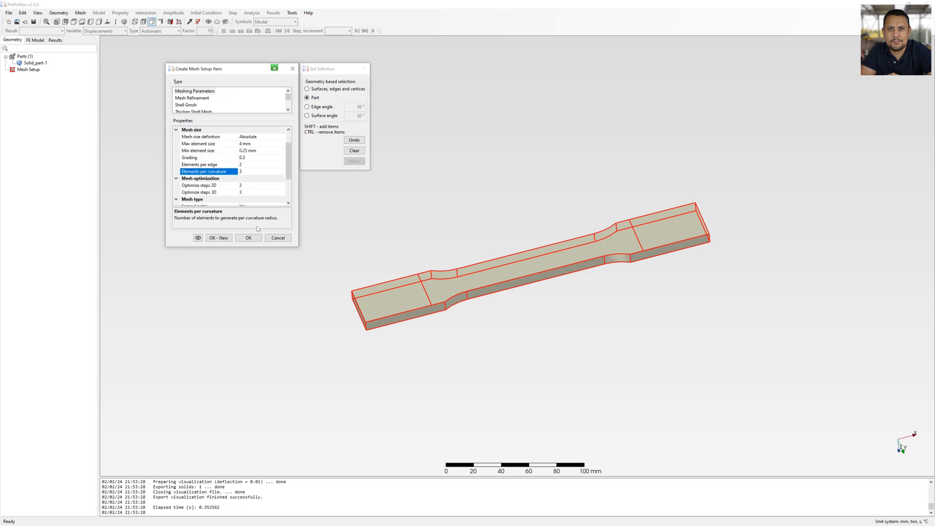
scroll(242, 192, "down", 2)
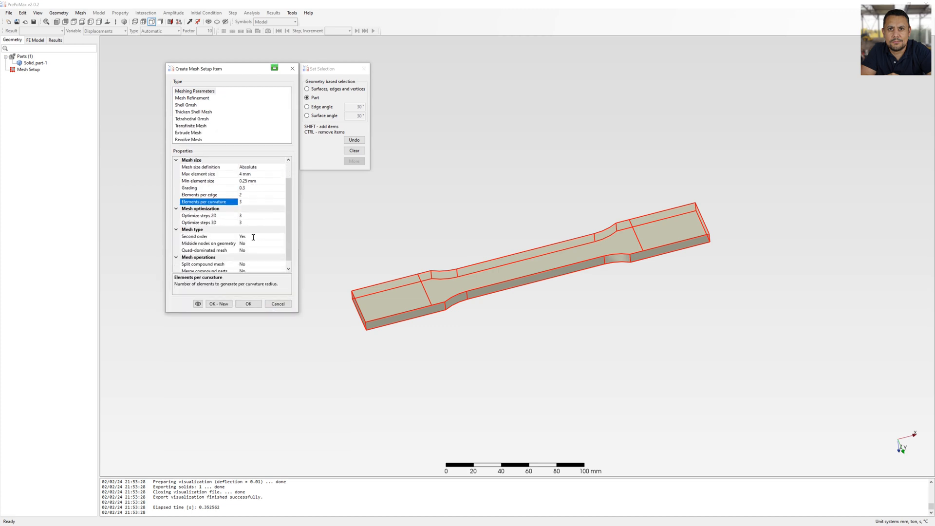
left_click(242, 237)
left_click(243, 253)
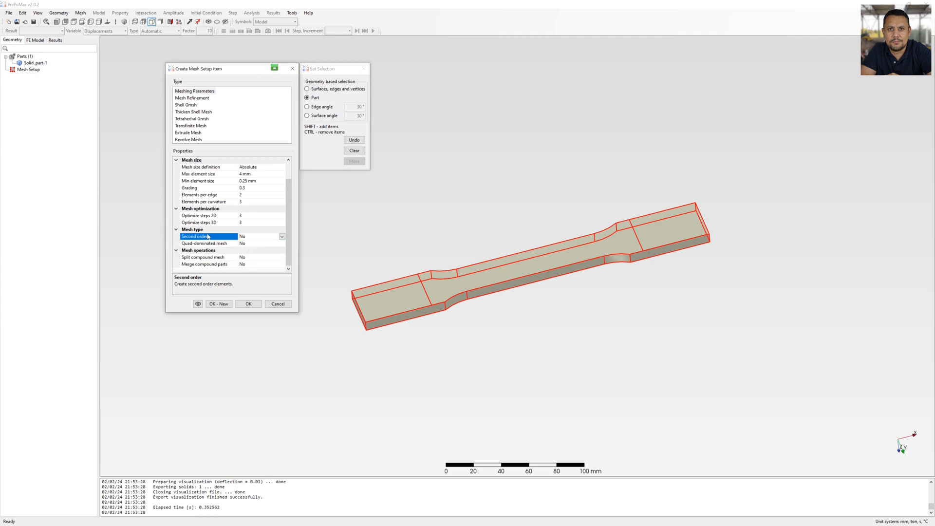
left_click(253, 305)
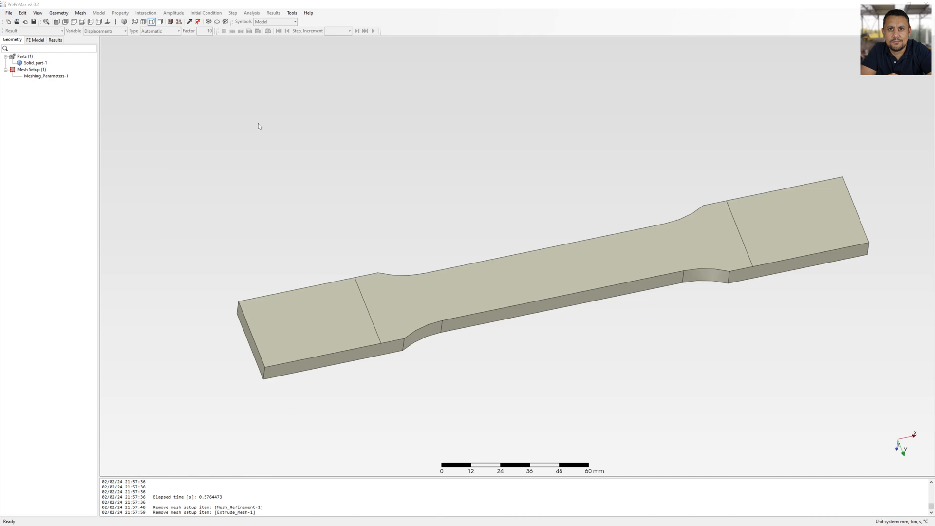
Create an Extrude Mesh item on the three top faces of the specimen.
right_click(31, 69)
left_click(58, 79)
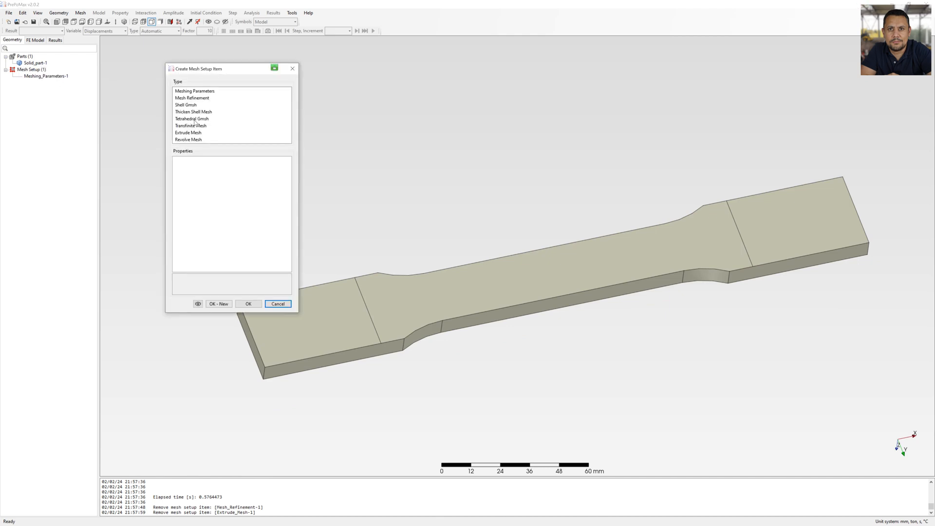
left_click(189, 133)
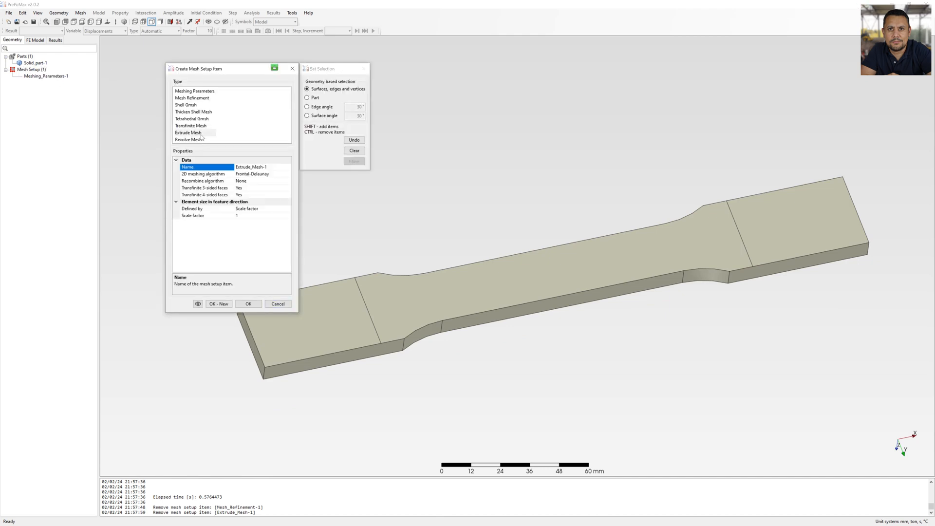
left_click(348, 318)
left_click(431, 307, "shift")
left_click(776, 238, "shift")
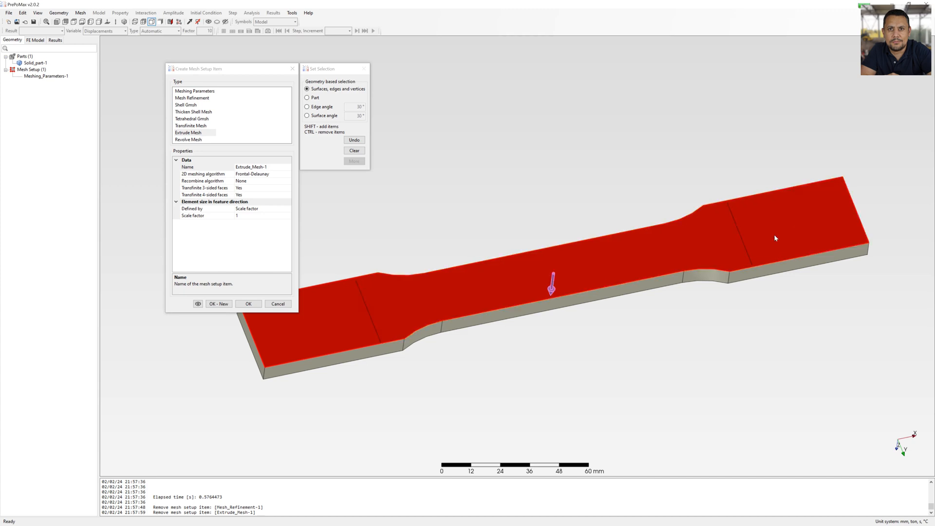
mouse_move(731, 234)
middle_mouse_down()
mouse_move(601, 278)
mouse_move(575, 235)
middle_mouse_up()
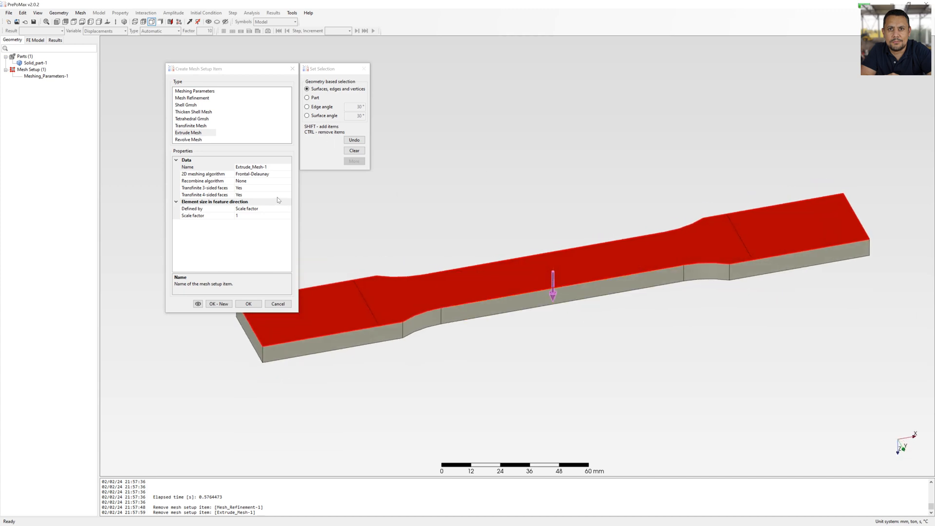
Choose Frontal-Delaunay for quads with Blossom recombination.
left_click(283, 175)
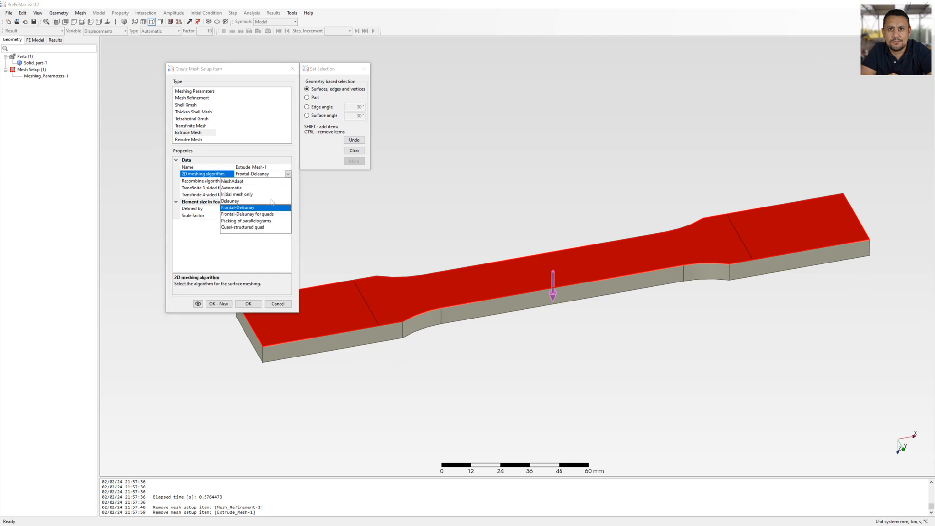
left_click(246, 214)
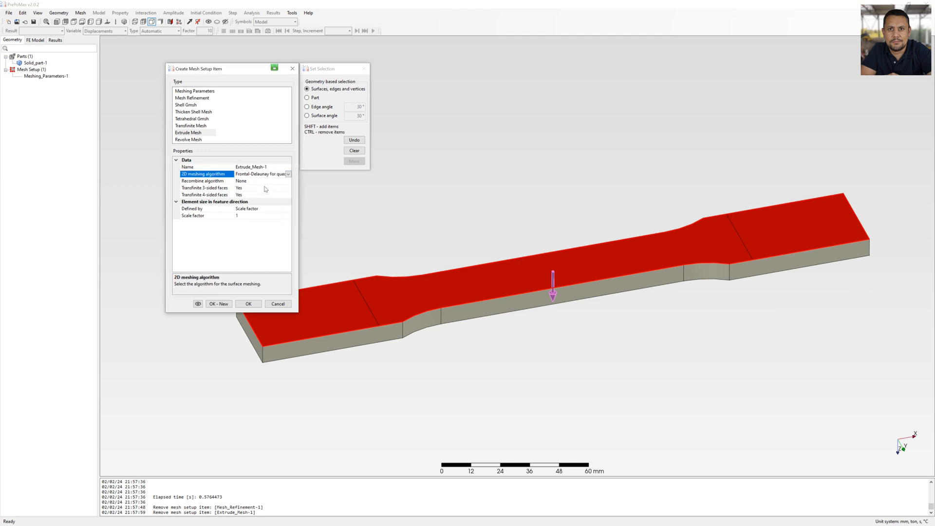
left_click(241, 180)
left_click(289, 181)
left_click(248, 202)
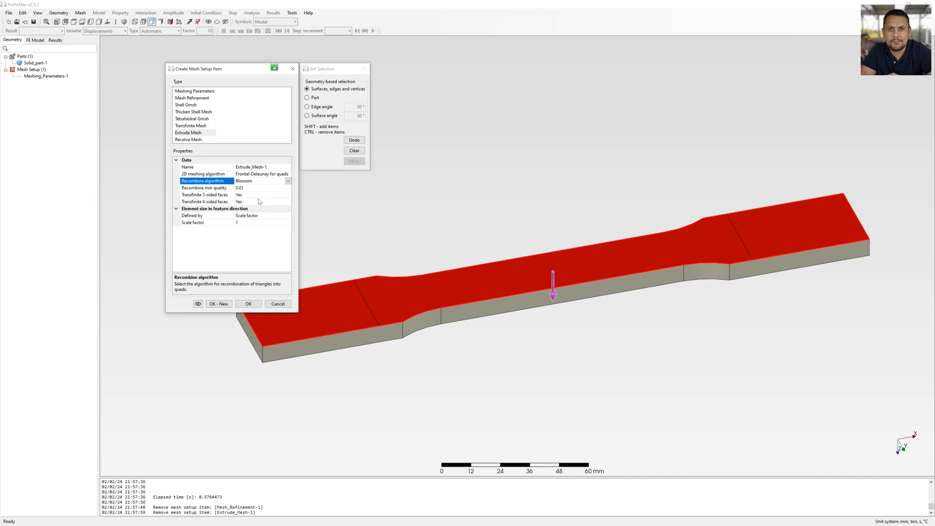
Define the extrusion by 4 elements, preview the mesh and confirm Extrude_Mesh-1.
left_click(261, 215)
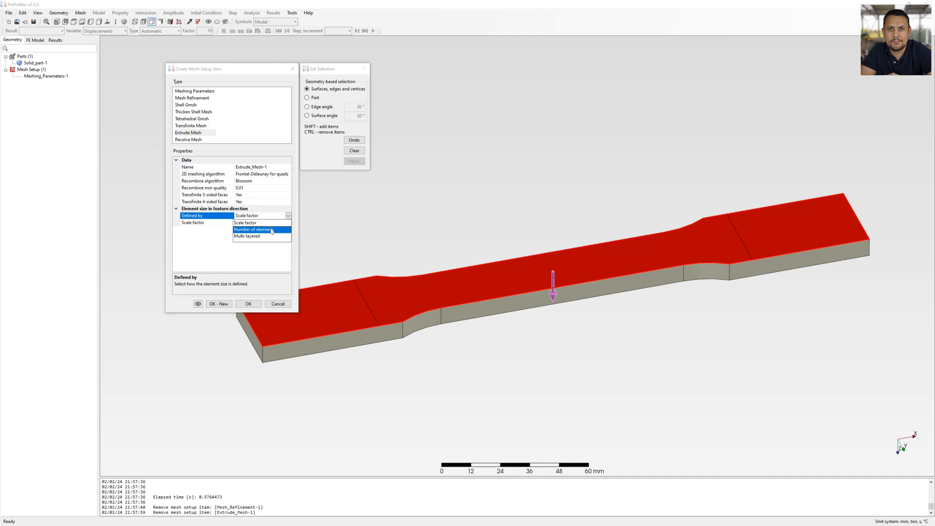
left_click(256, 222)
left_click(248, 223)
key("BackSpace")
type("4")
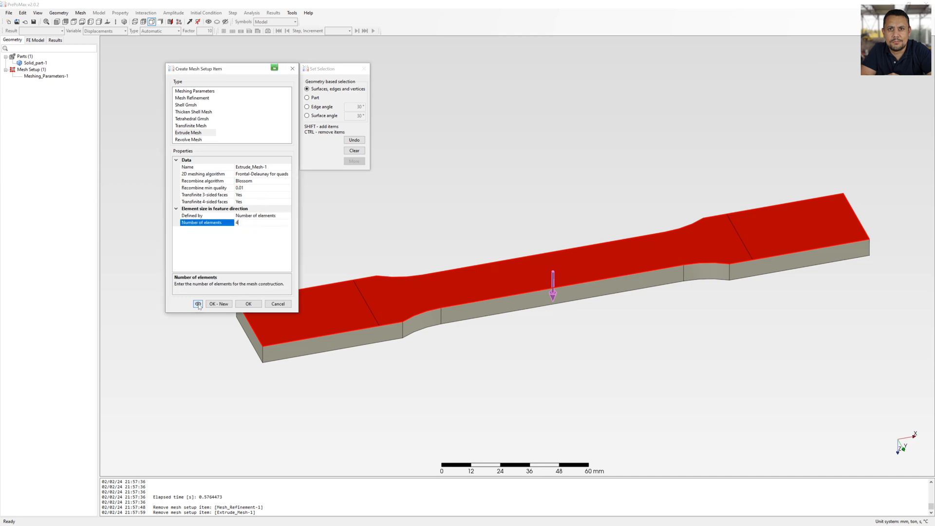
left_click(198, 304)
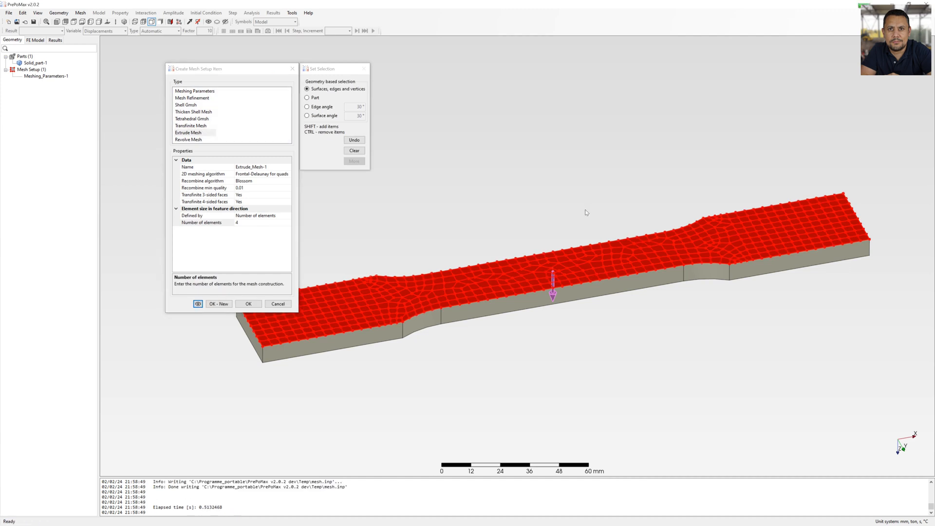
middle_click_drag(428, 239, 337, 212)
left_click(248, 303)
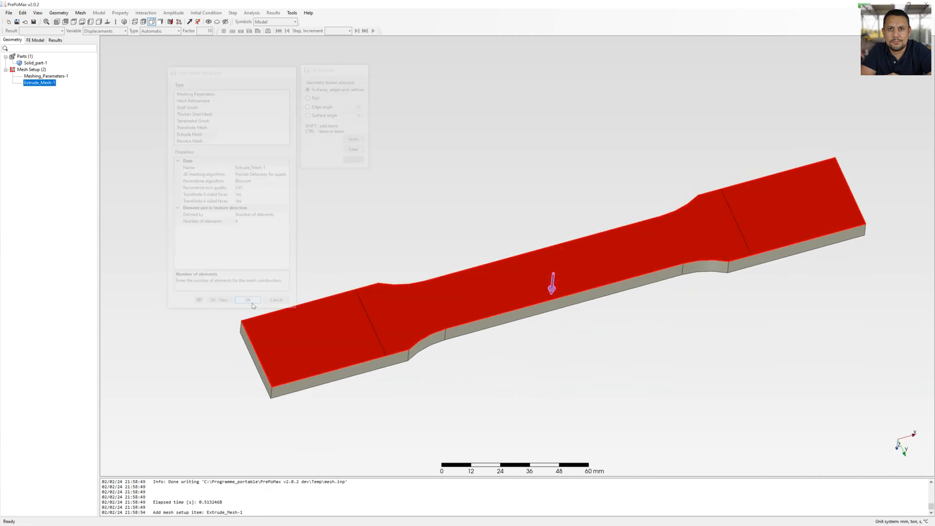
Create Mesh_Refinement-1 with 1 mm size on the gauge-section top face after previewing it.
right_click(30, 69)
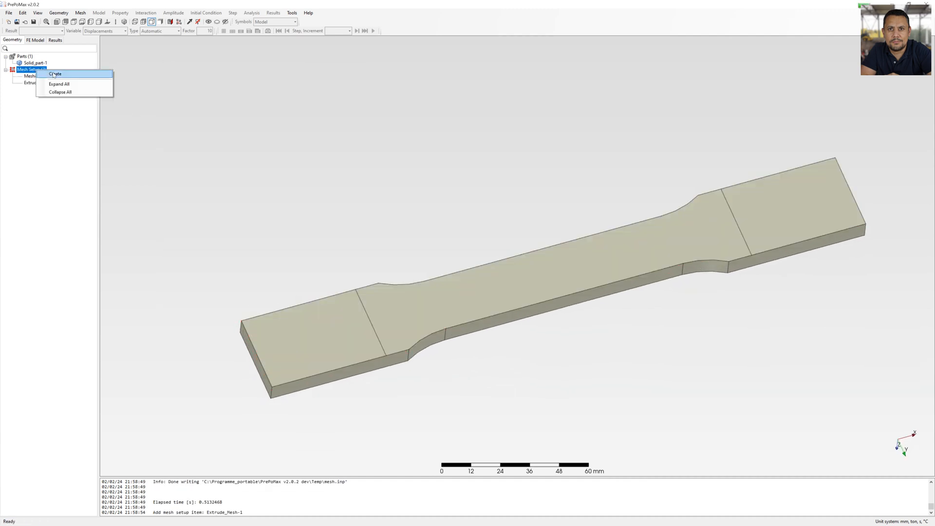
left_click(55, 74)
left_click(192, 97)
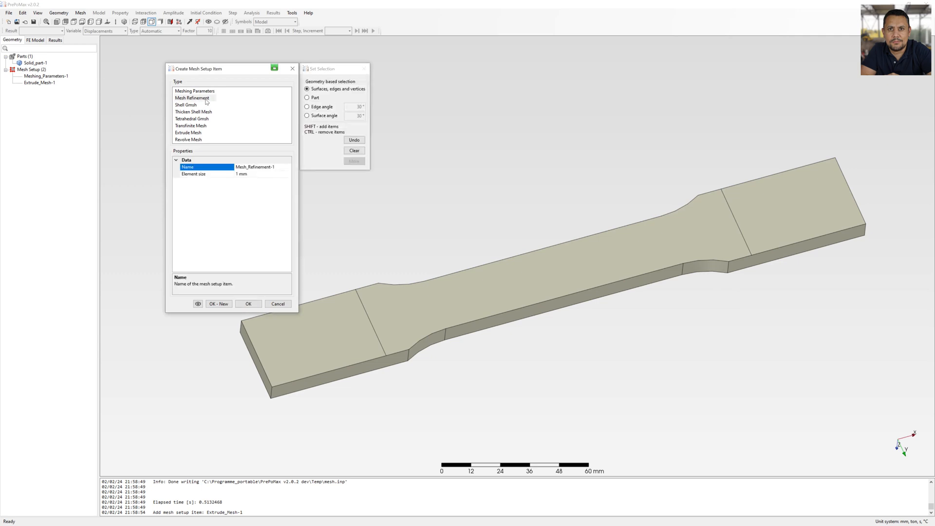
left_click(515, 297)
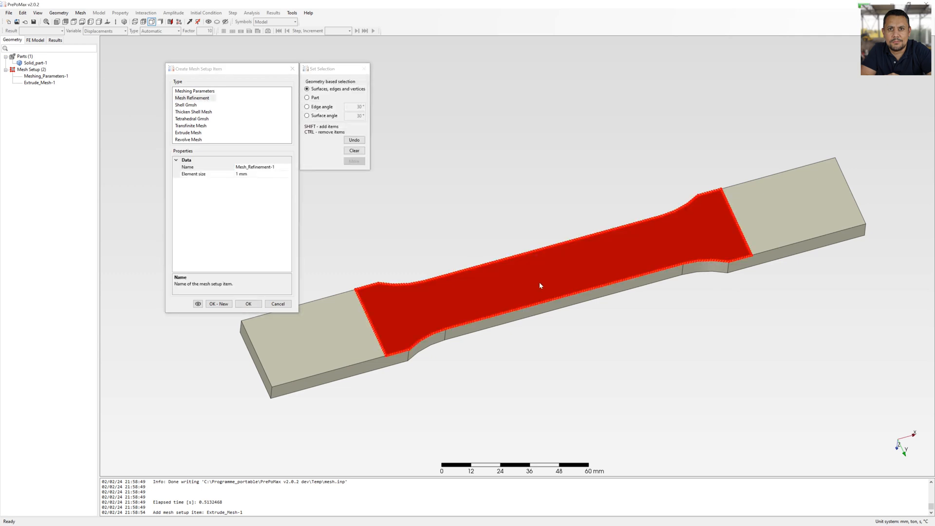
left_click(197, 304)
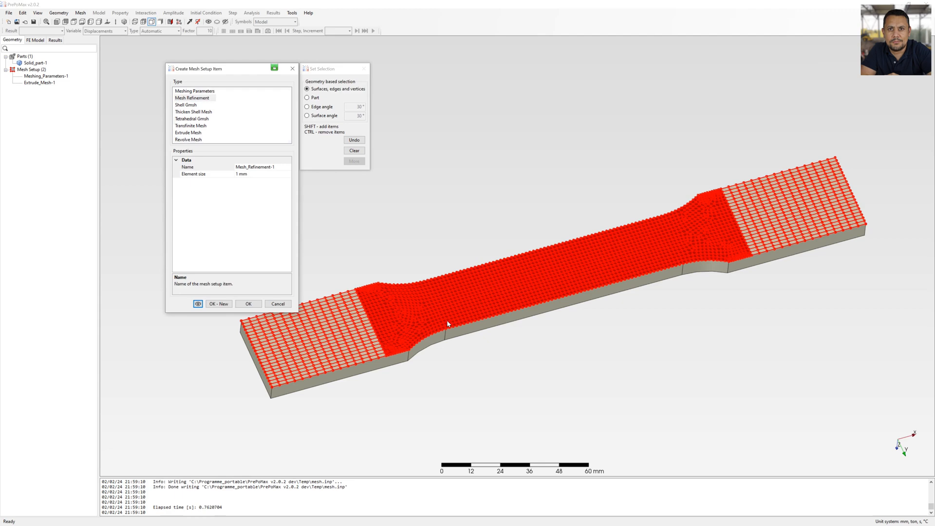
scroll(572, 280, "up", 4)
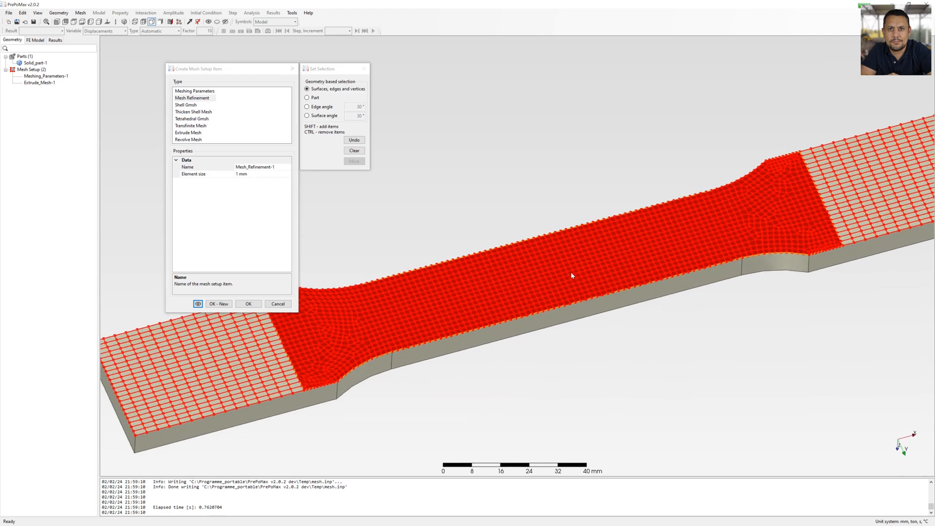
scroll(572, 280, "down", 3)
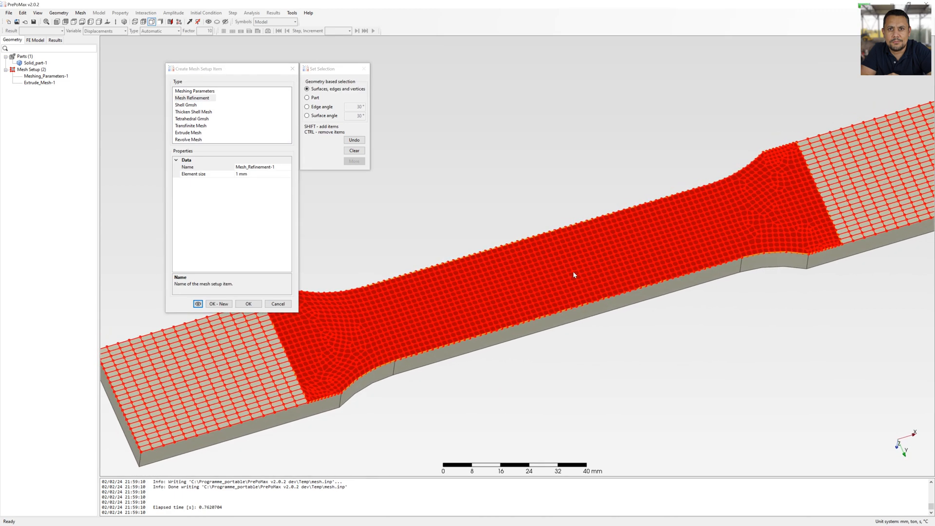
scroll(573, 271, "down", 2)
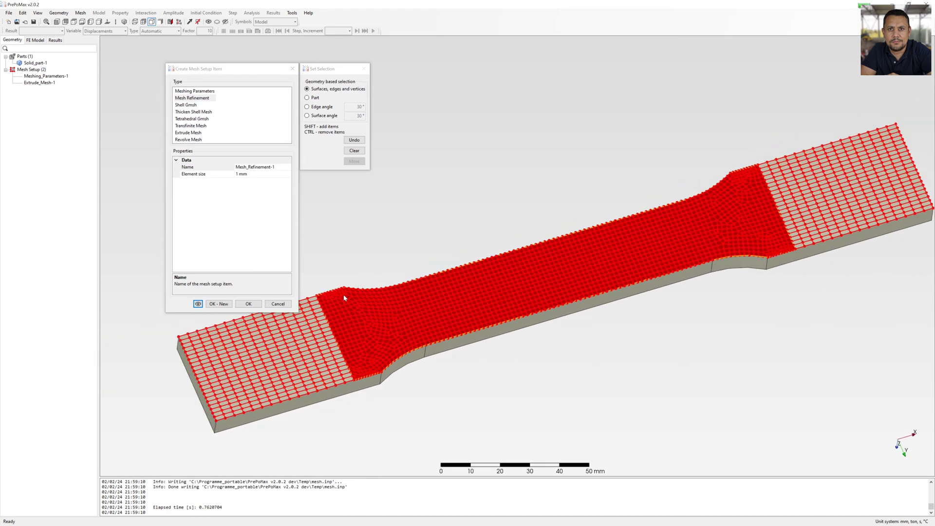
left_click(250, 304)
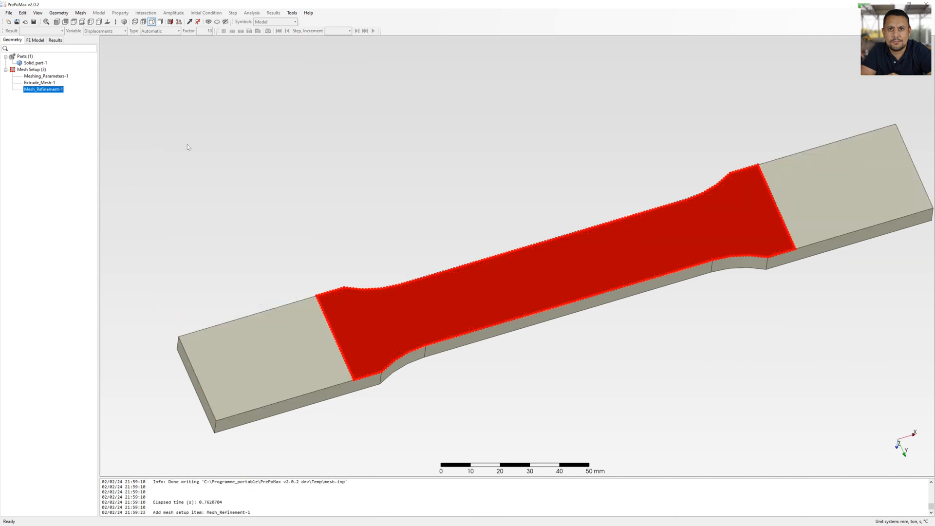
Generate the hex mesh of Solid_part-1 (13205 nodes, 9916 elements) and inspect it.
left_click(81, 12)
left_click(102, 37)
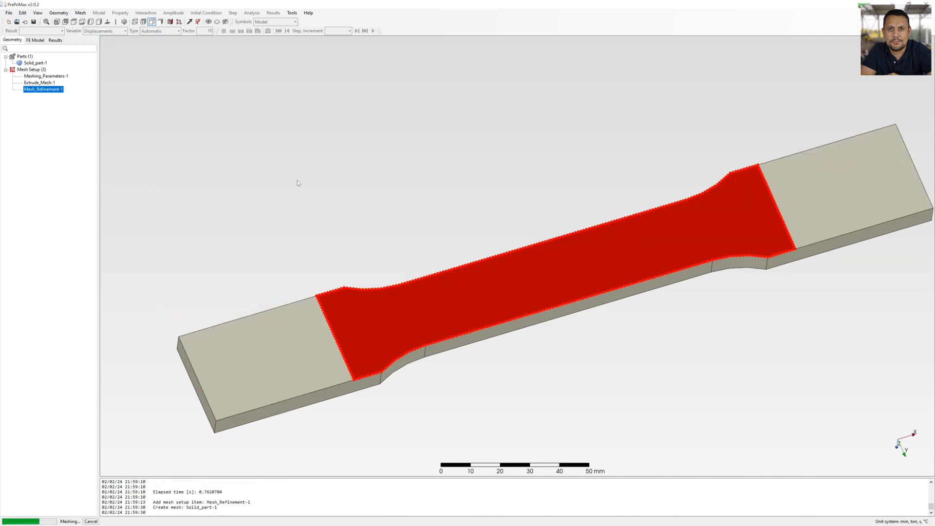
left_click(507, 171)
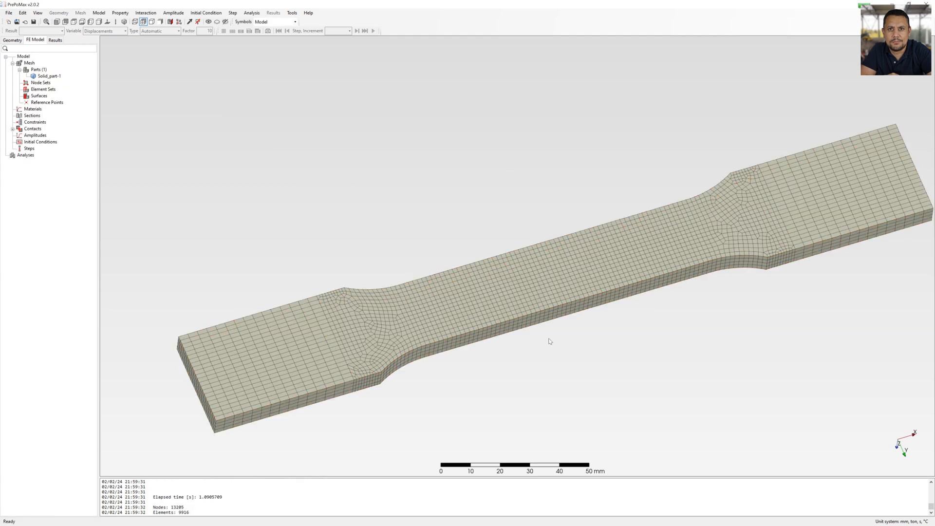
scroll(551, 341, "down", 1)
mouse_move(551, 342)
middle_mouse_down()
mouse_move(550, 319)
mouse_move(608, 258)
mouse_move(491, 178)
mouse_move(709, 299)
mouse_move(697, 217)
mouse_move(730, 271)
mouse_move(325, 265)
middle_mouse_up()
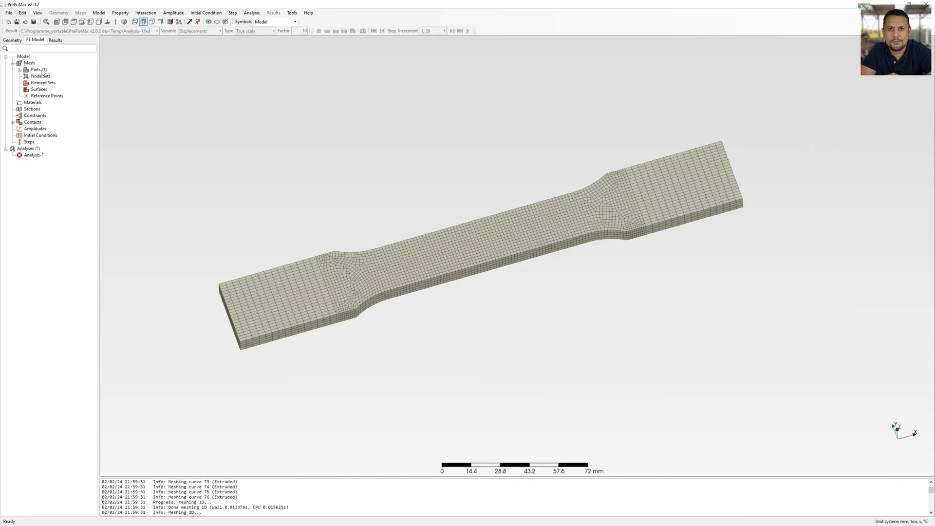
Edit Solid_part-1 and set its linear hexa element type to C3D8I.
left_click(49, 76)
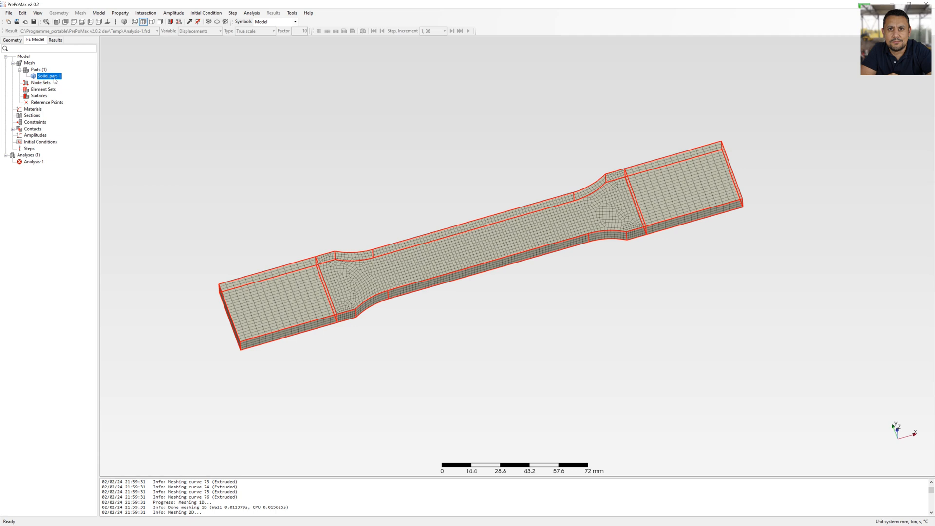
double_click(54, 78)
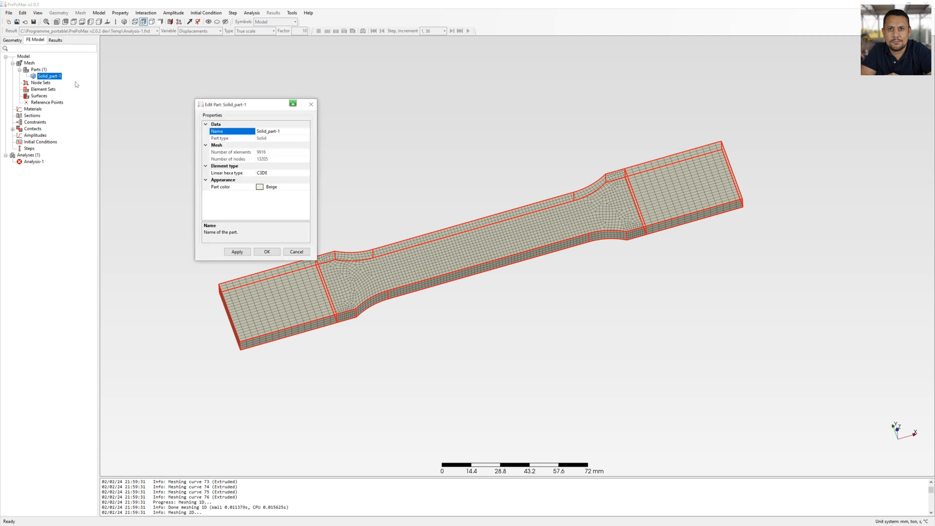
left_click(270, 174)
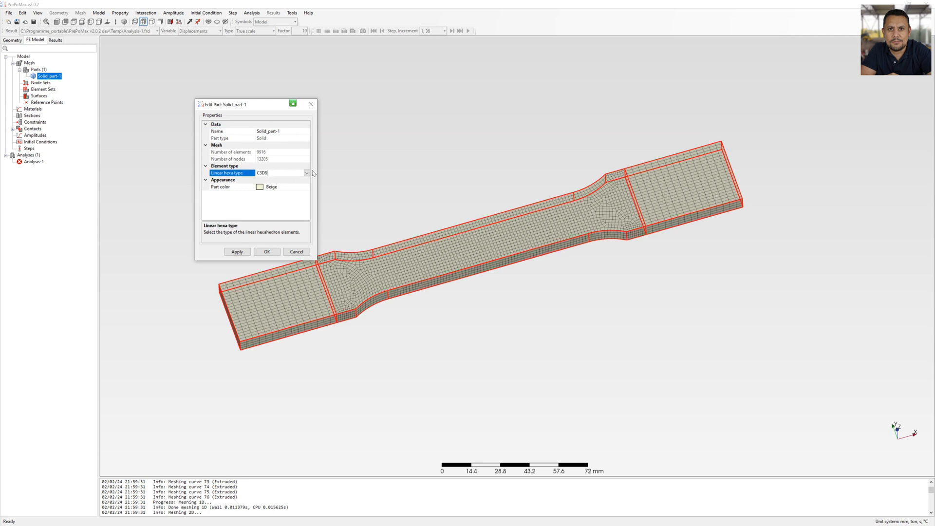
left_click(308, 173)
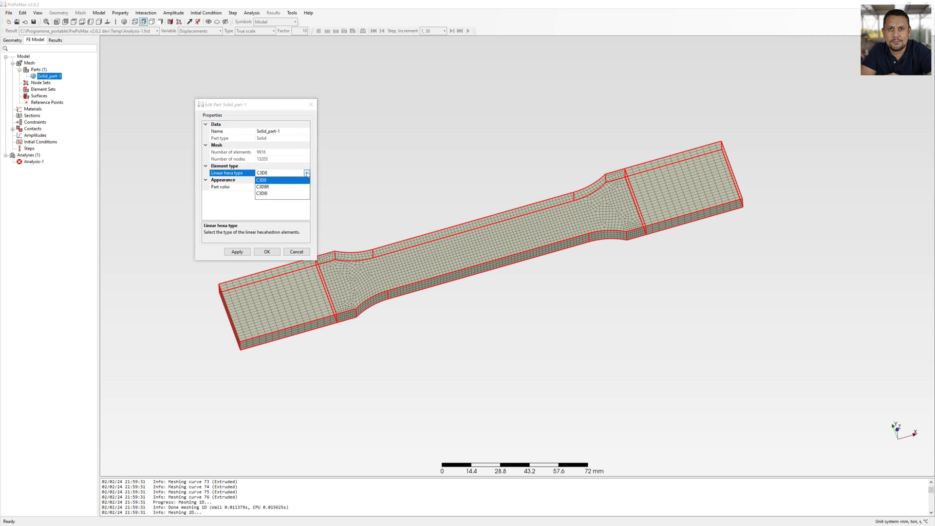
left_click(266, 194)
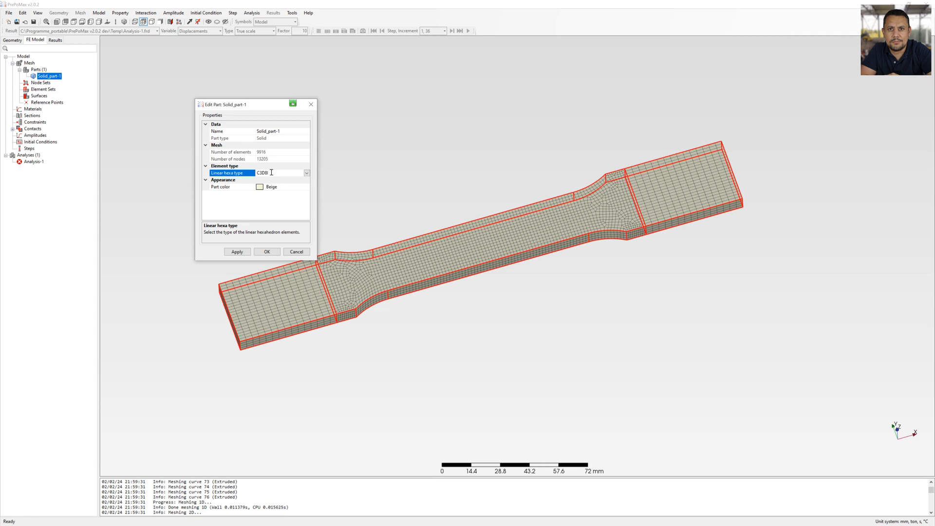
left_click(269, 253)
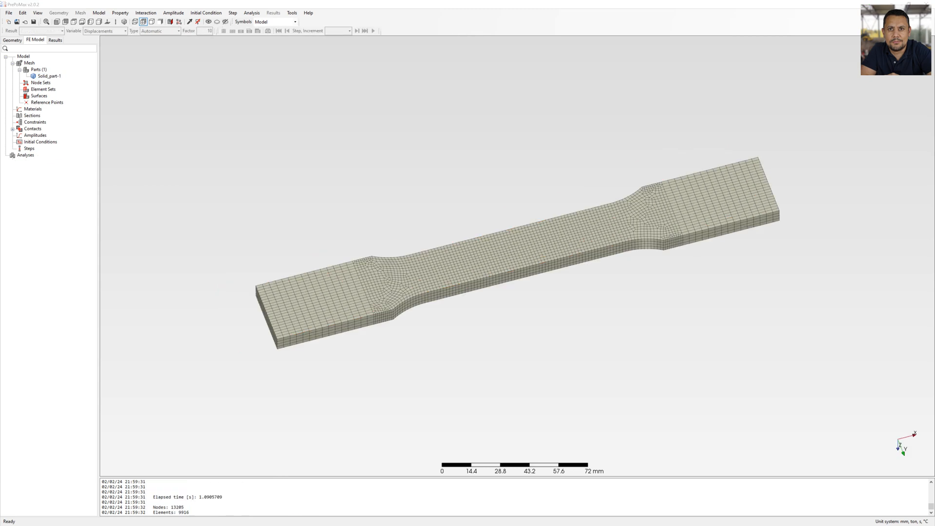
Create Element_Set-1 from the whole part, containing all 9916 elements.
right_click(43, 89)
left_click(73, 93)
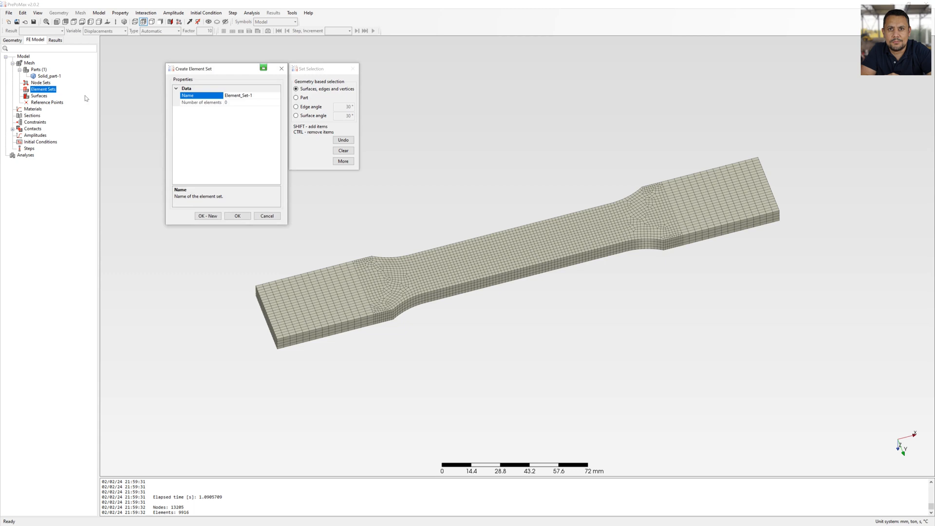
left_click(398, 269)
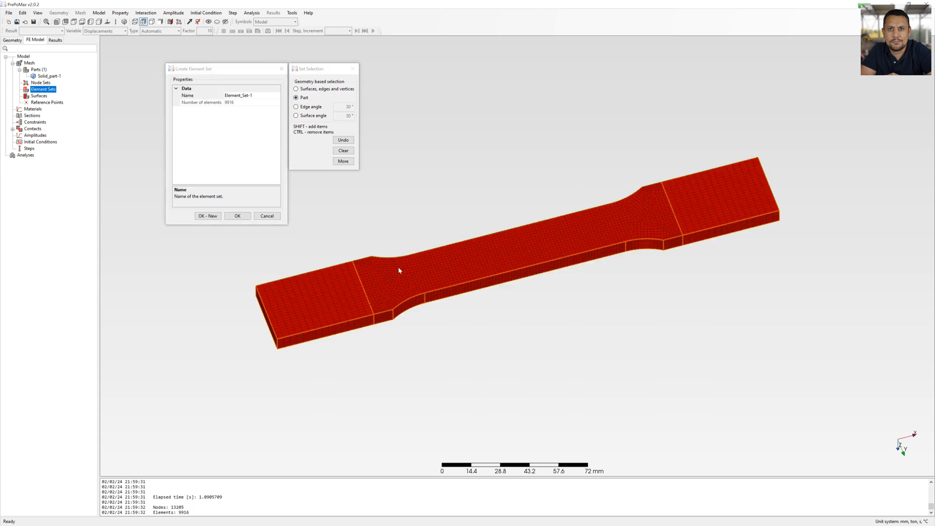
left_click(238, 216)
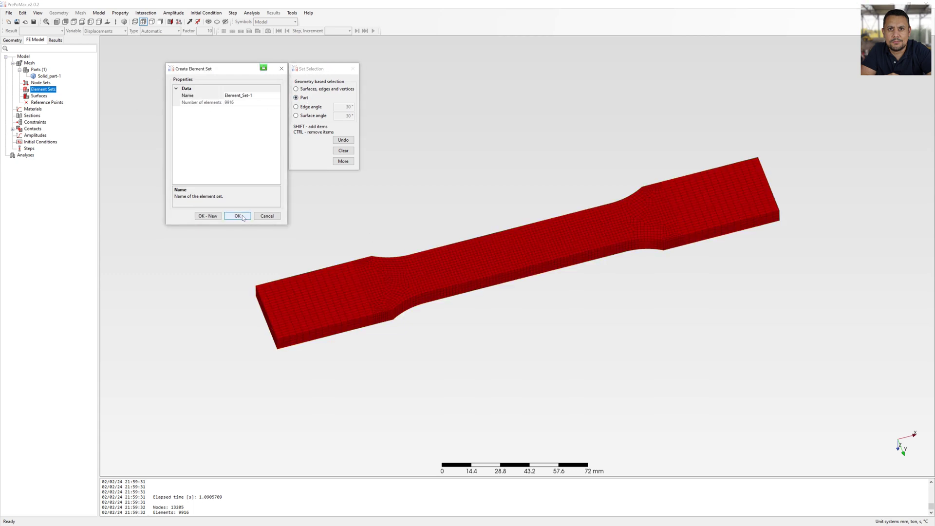
left_click(47, 109)
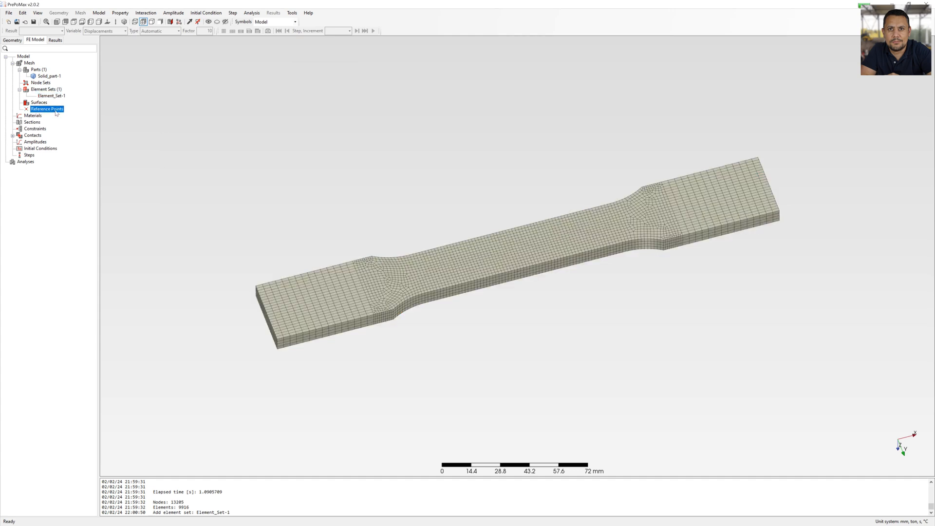
Create Reference_Point-1 at X -10, Y 0, Z 4 mm beyond the left end.
right_click(56, 112)
left_click(80, 133)
left_click_drag(216, 73, 221, 84)
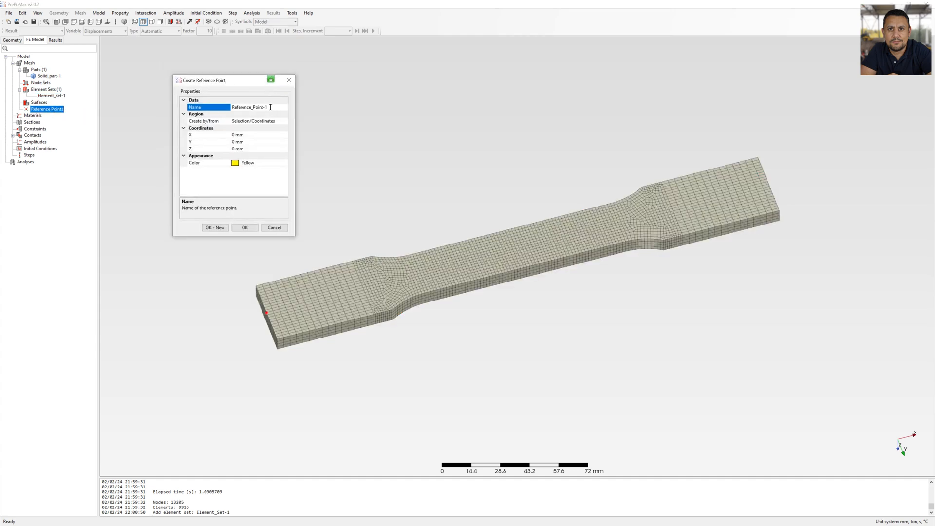
left_click(235, 136)
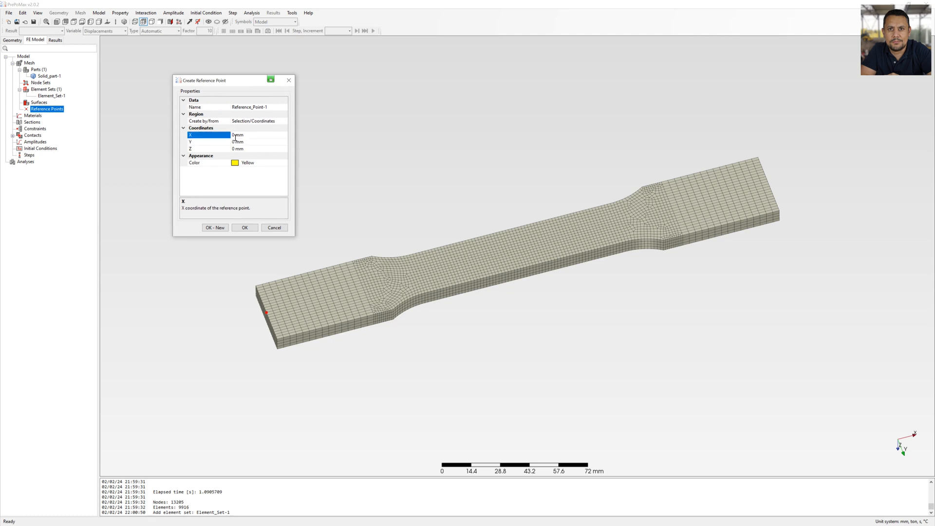
type("-10")
left_click(236, 149)
type("4")
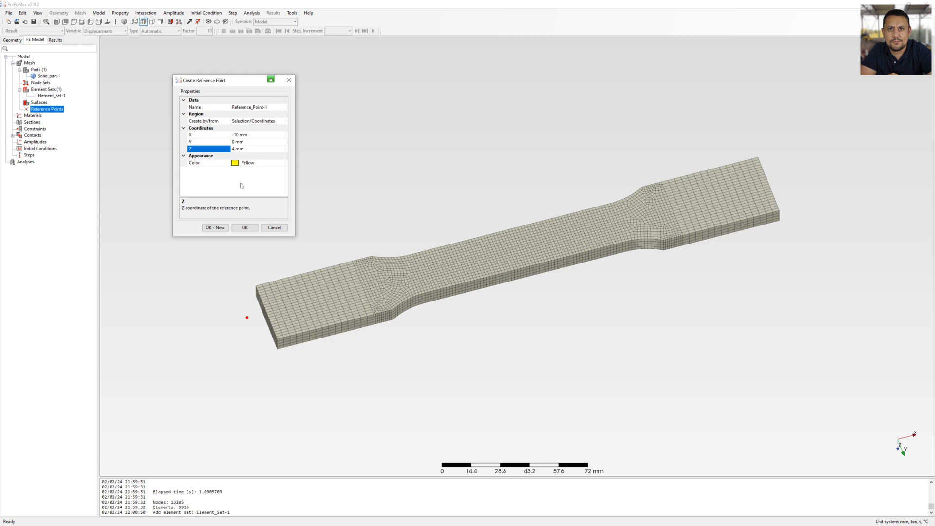
left_click(251, 141)
middle_click_drag(408, 208, 422, 209)
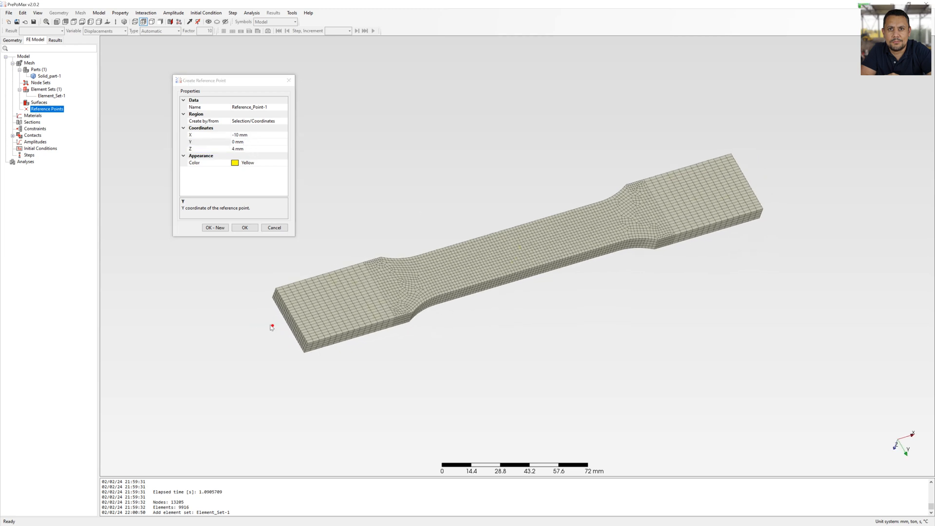
left_click(246, 228)
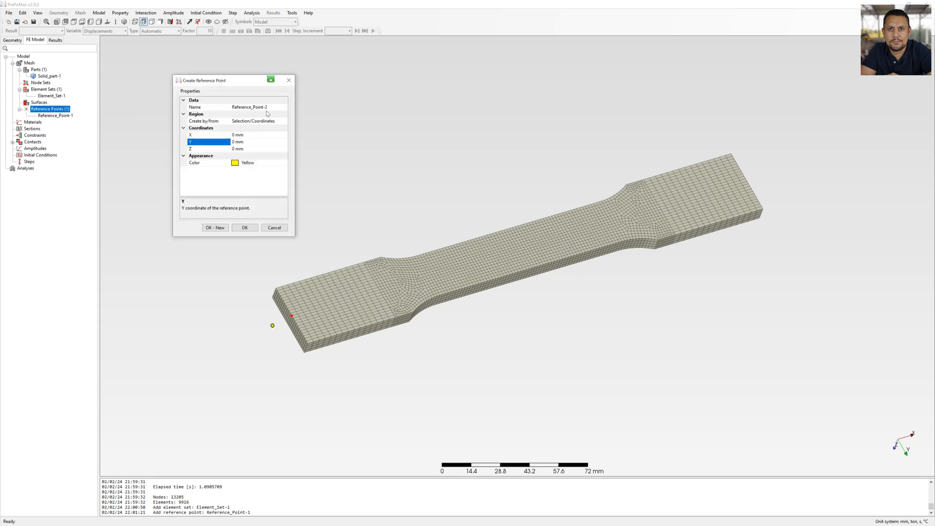
Create Reference_Point-2 at X 270, Z 4 mm with salmon colour 250,128,114.
left_click(234, 135)
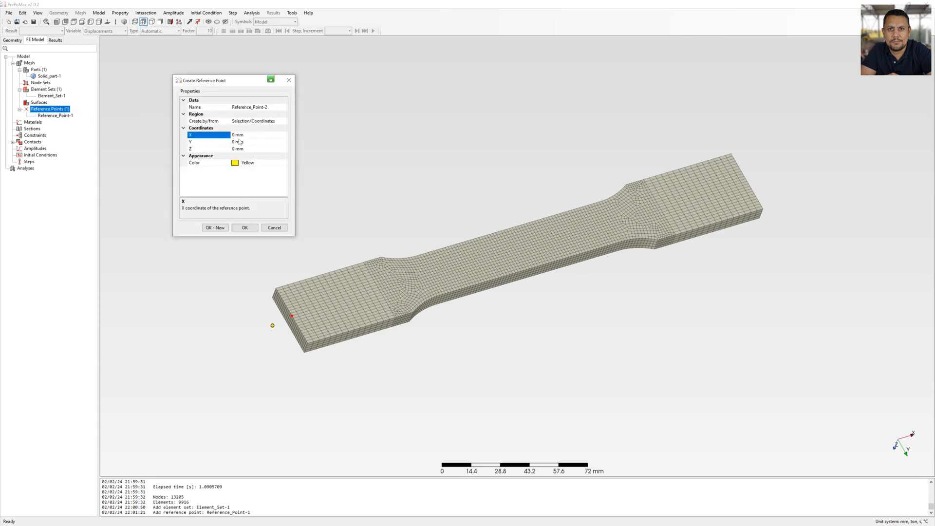
type("270")
left_click(237, 149)
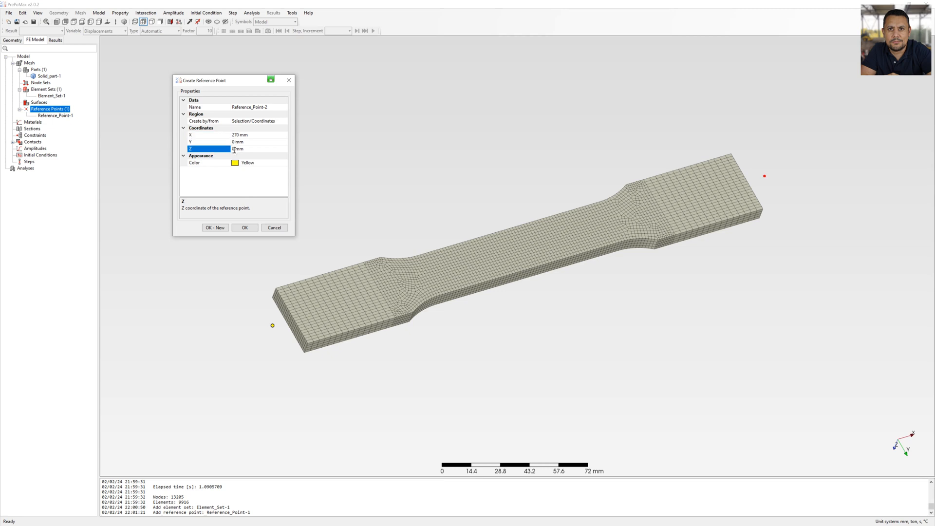
type("4")
left_click(262, 163)
scroll(232, 196, "down", 3)
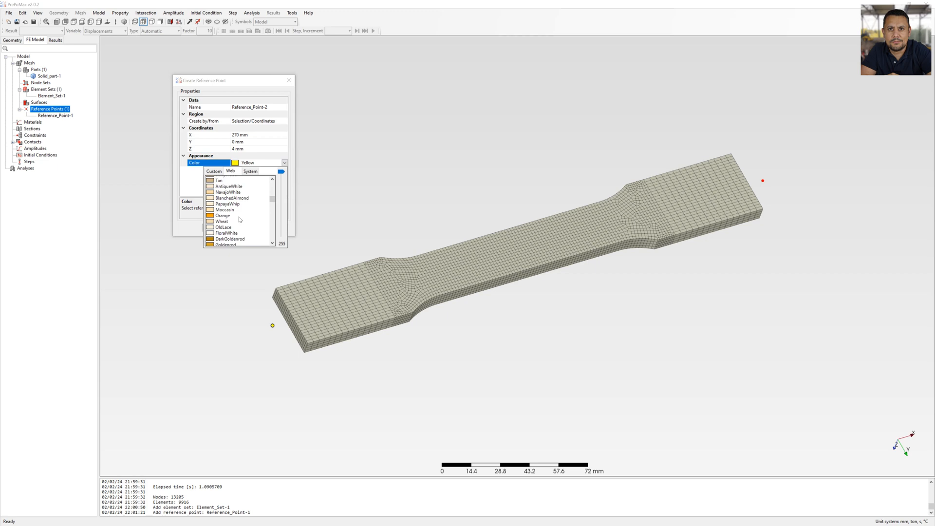
left_click(229, 218)
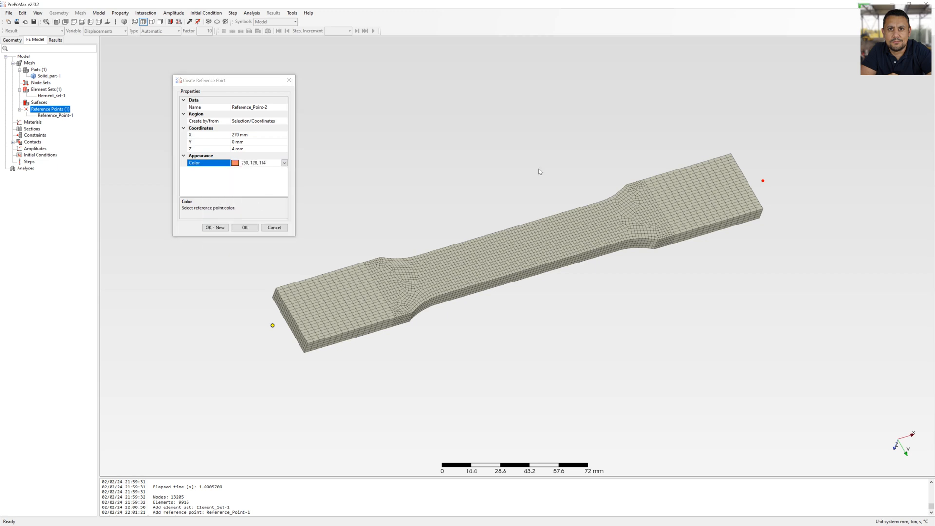
scroll(537, 174, "up", 1)
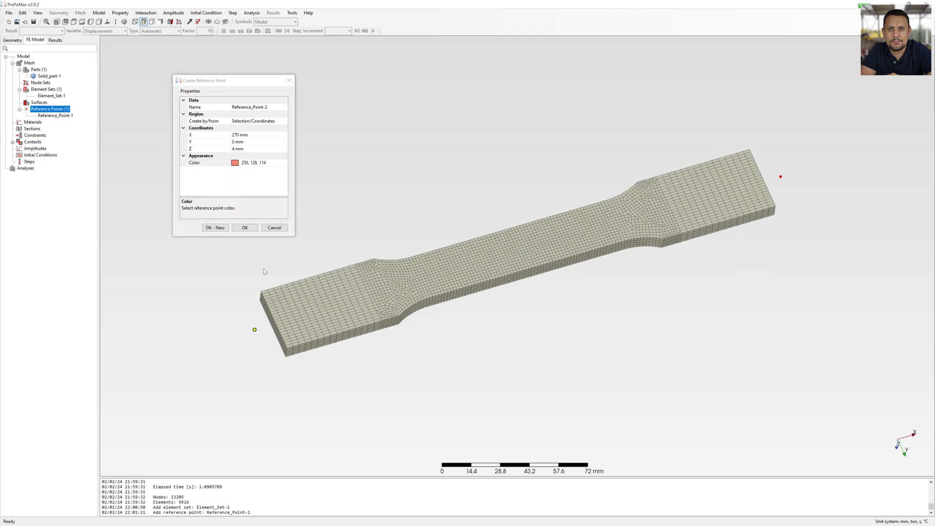
left_click(246, 229)
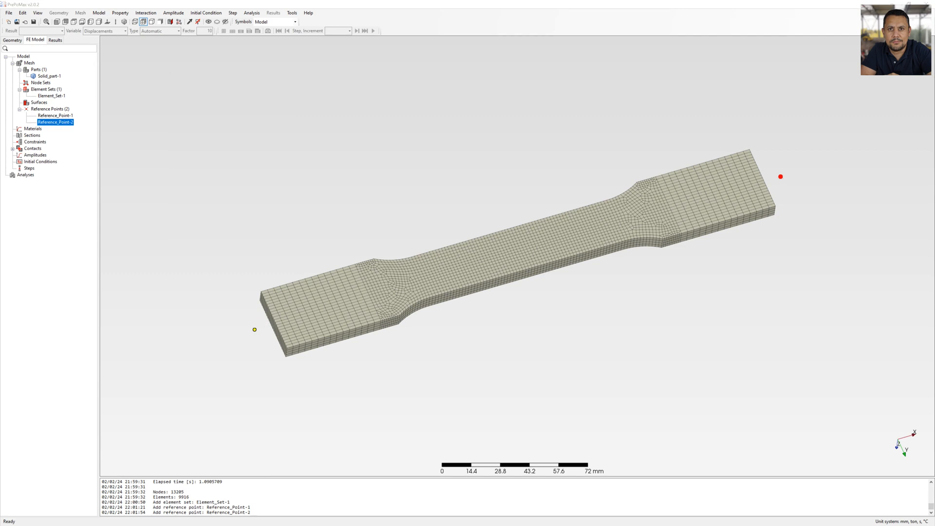
Look over the Materials actions, then reach the material commands from the menu instead.
left_click(33, 128)
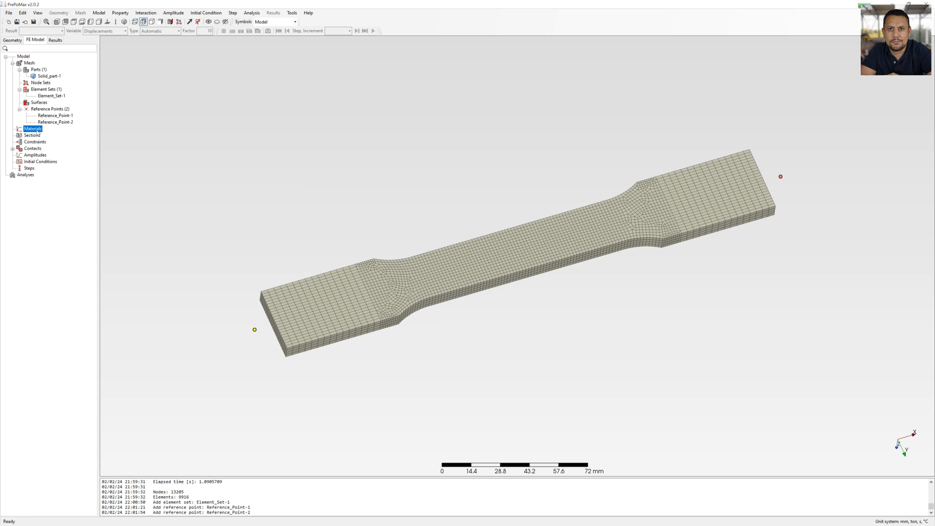
right_click(35, 129)
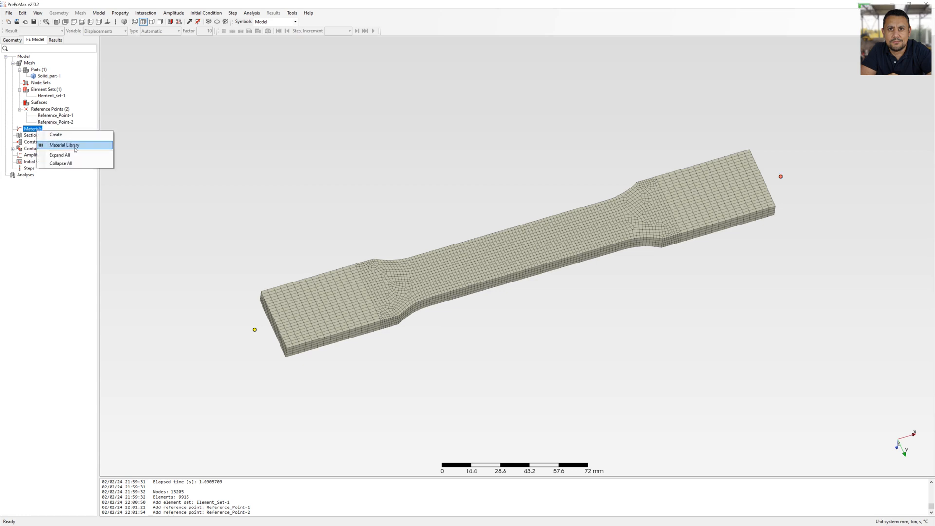
left_click(142, 110)
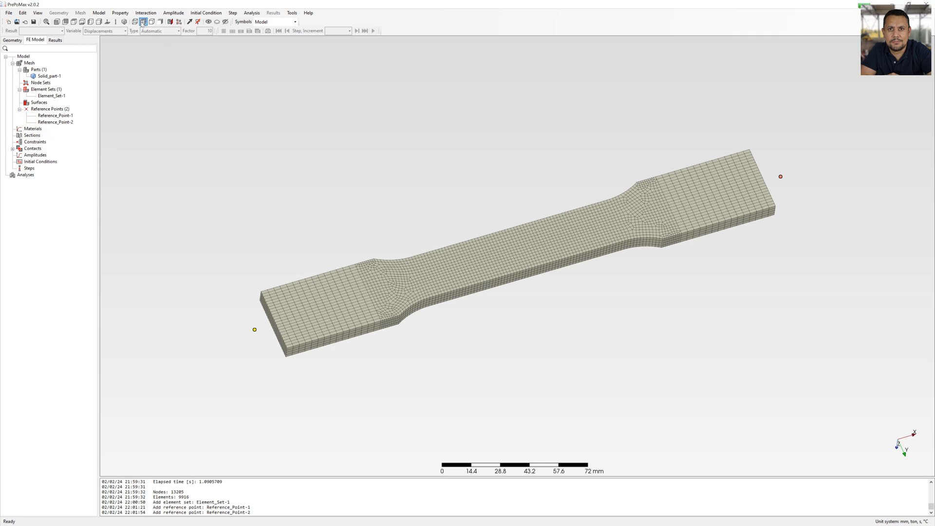
left_click(120, 13)
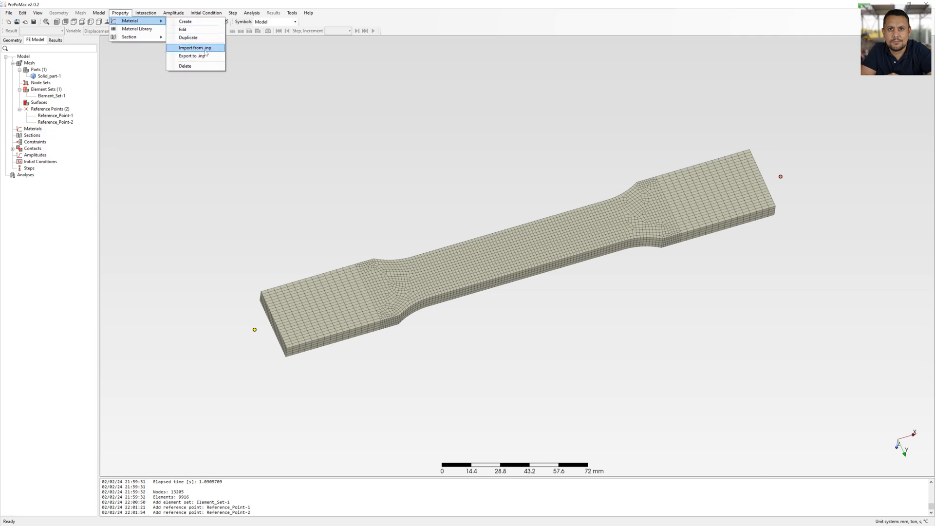
Import the S355 material from S355J2.inp in C:\Temp into the model.
left_click(193, 57)
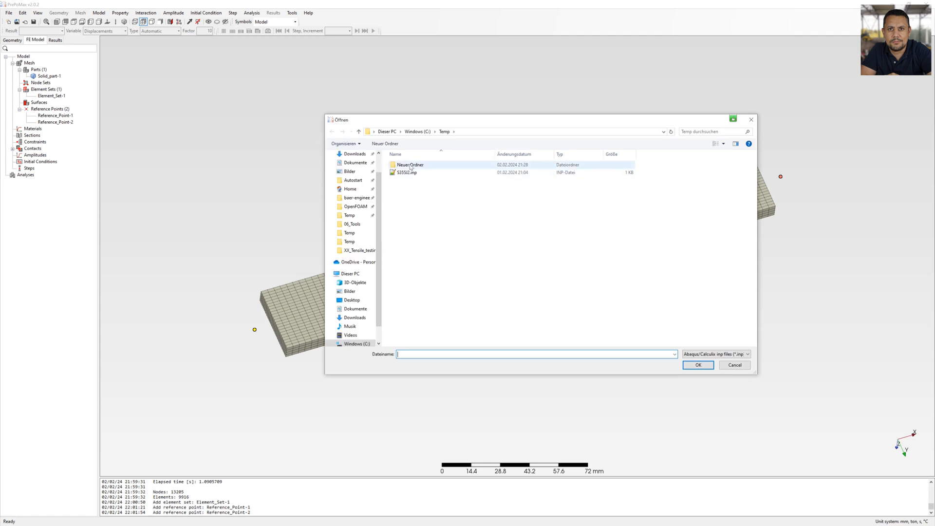
left_click(407, 172)
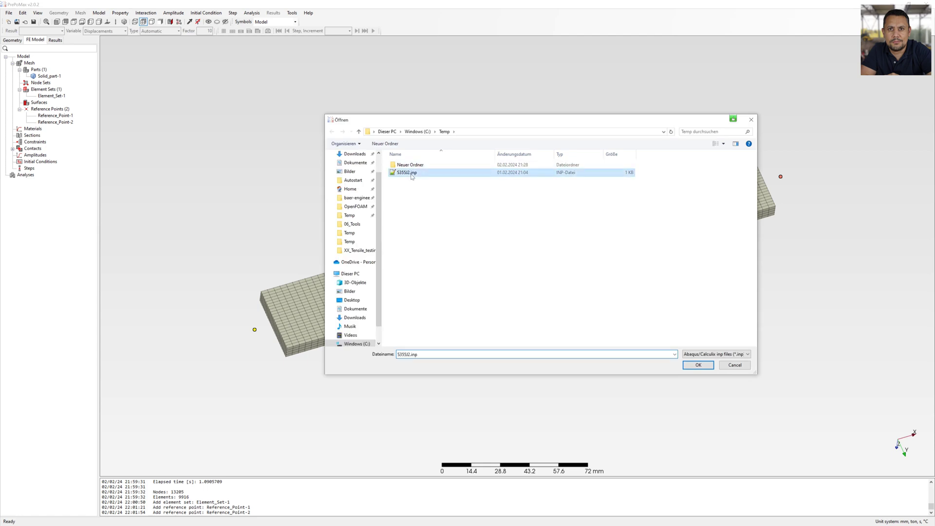
left_click(698, 365)
middle_click_drag(508, 291, 511, 278)
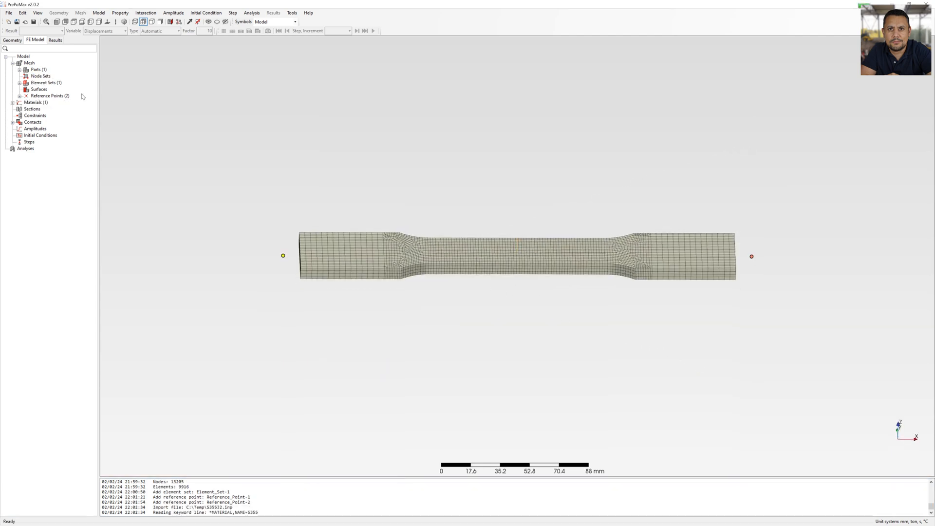
left_click(20, 103)
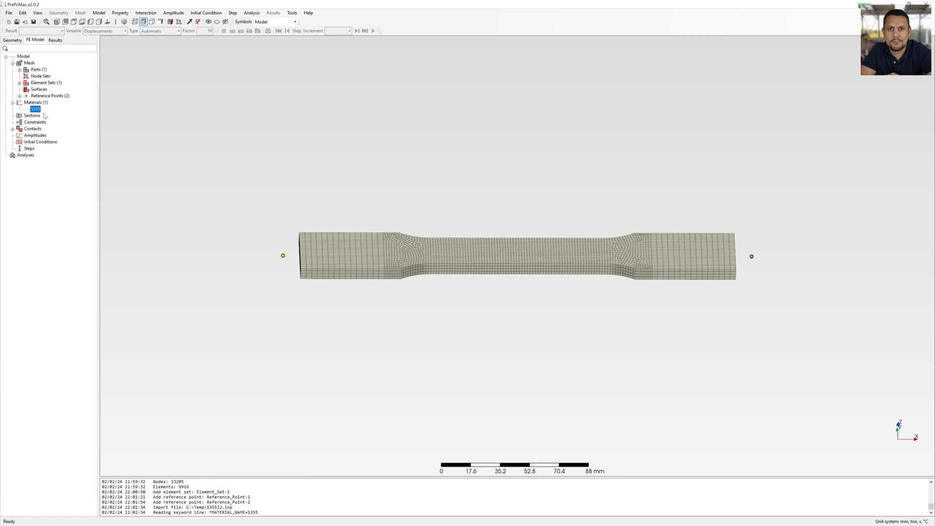
double_click(35, 109)
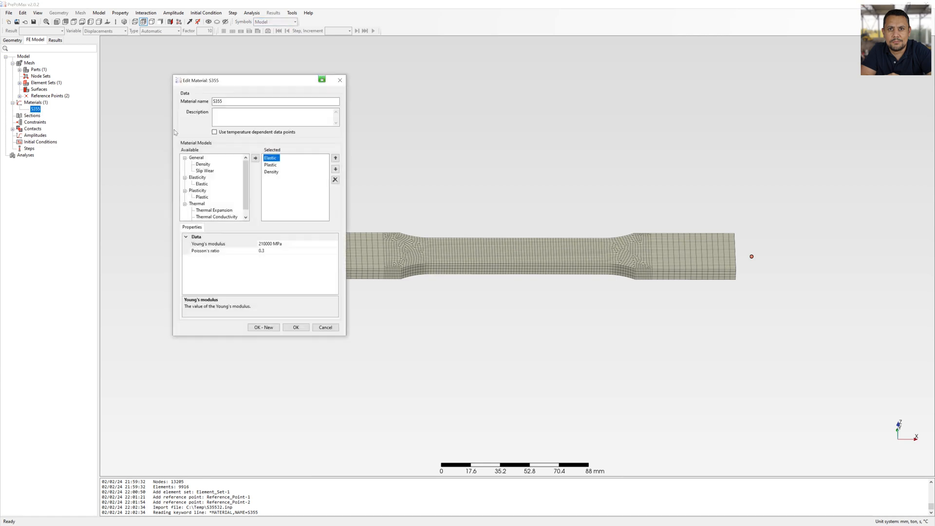
left_click(270, 165)
scroll(231, 275, "down", 5)
scroll(231, 275, "down", 5)
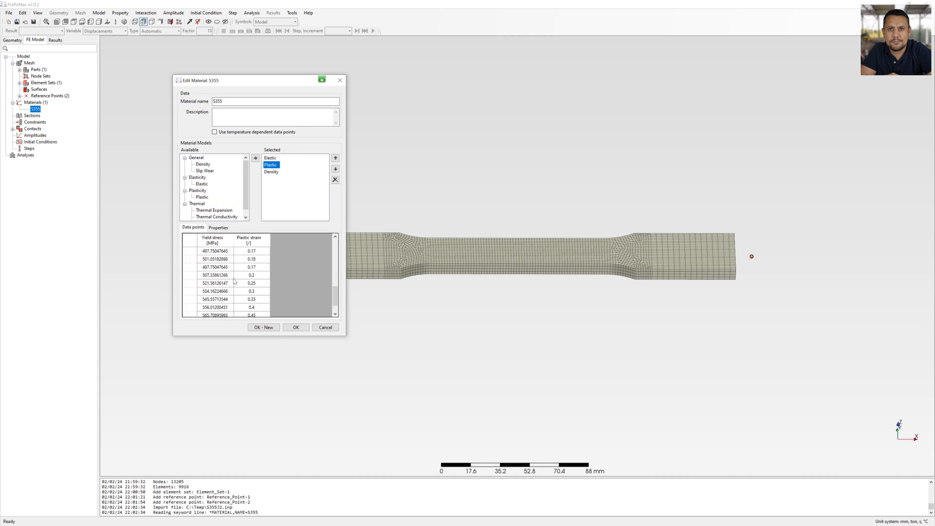
scroll(230, 275, "up", 10)
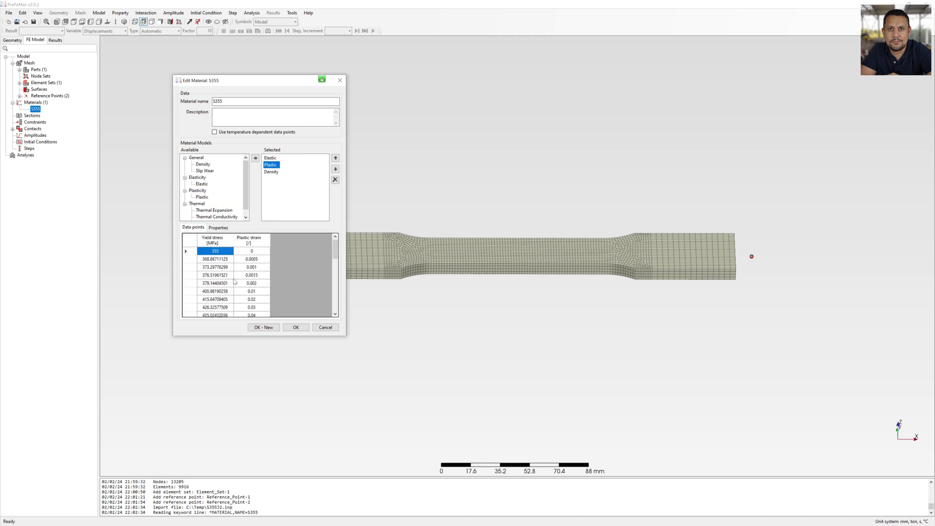
left_click(271, 172)
left_click(295, 327)
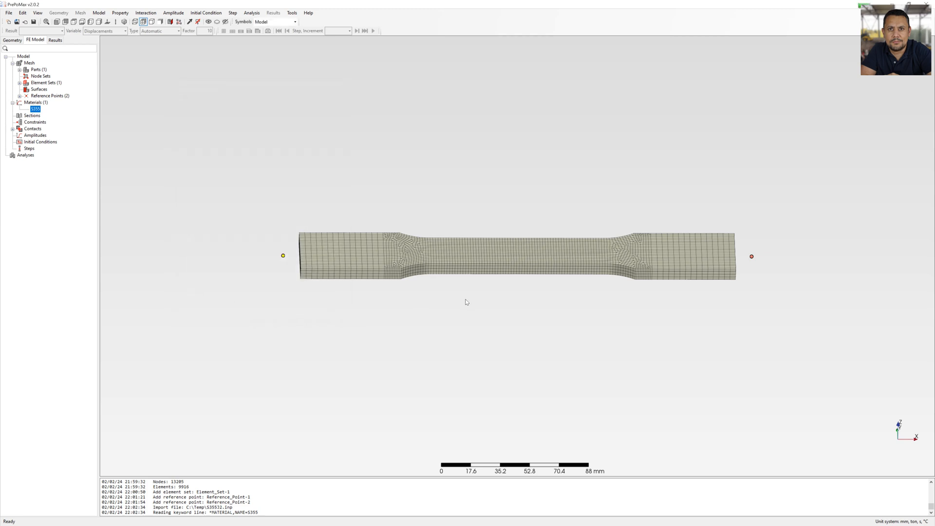
middle_click_drag(468, 292, 468, 315)
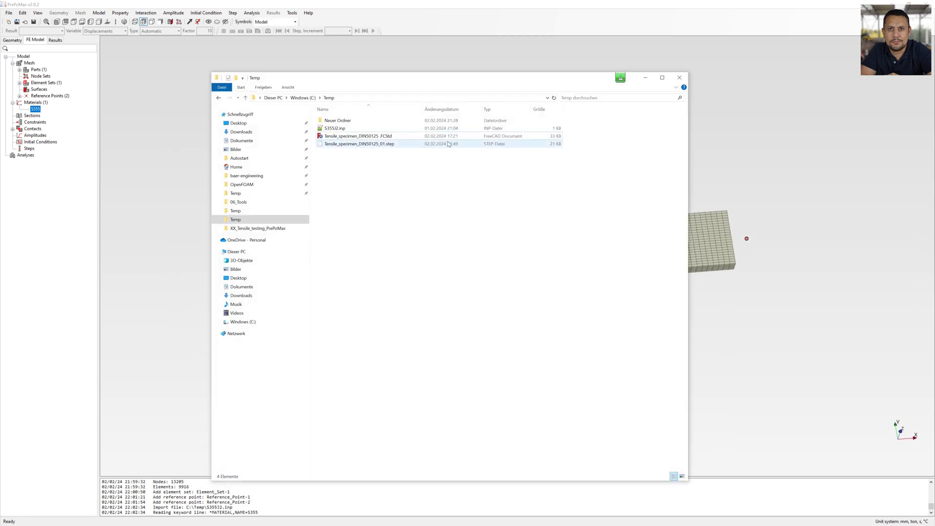
double_click(335, 128)
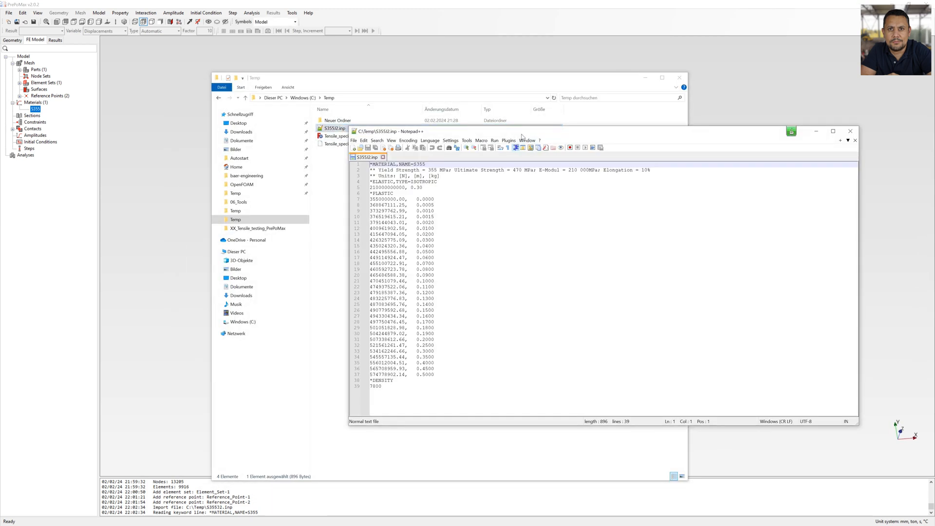
left_click(423, 182)
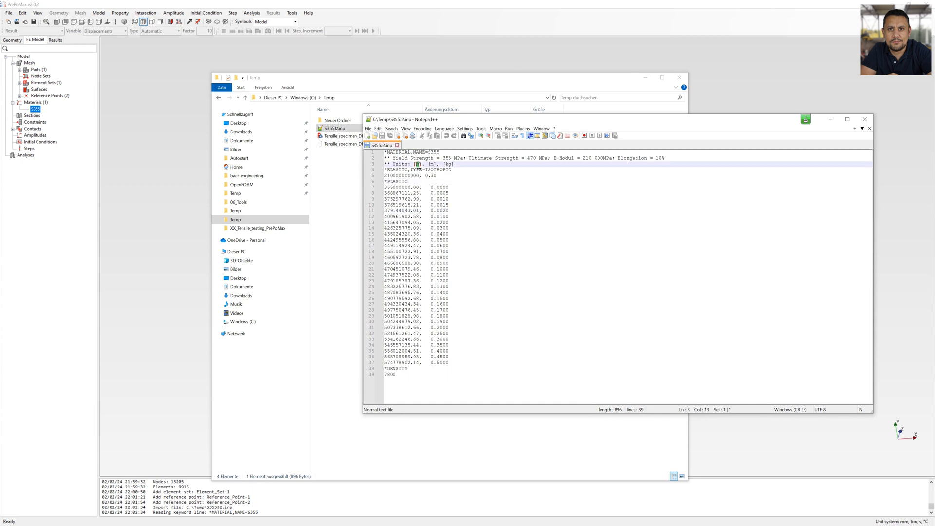
left_click_drag(417, 164, 454, 165)
left_click(491, 256)
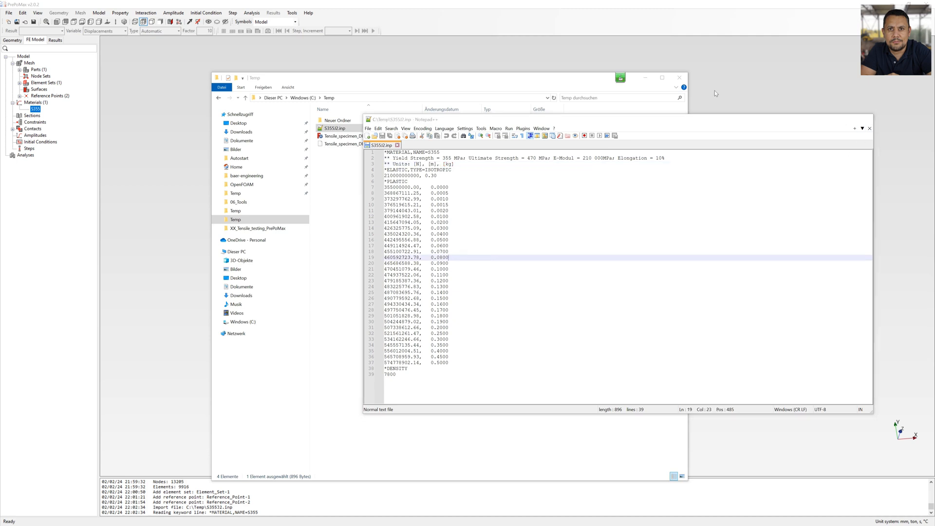
left_click(865, 120)
left_click(679, 77)
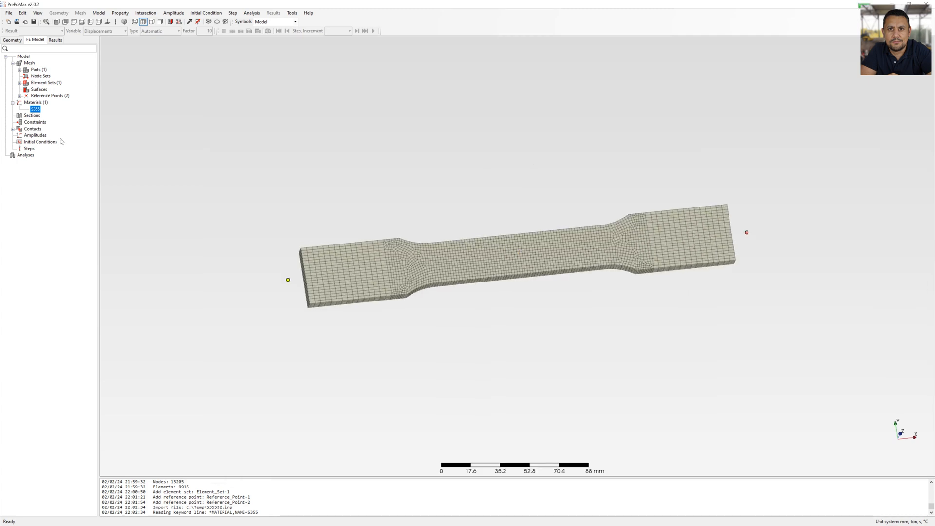
Create Solid_Section-1 assigning S355 to the whole specimen part via part selection.
right_click(32, 116)
left_click(55, 122)
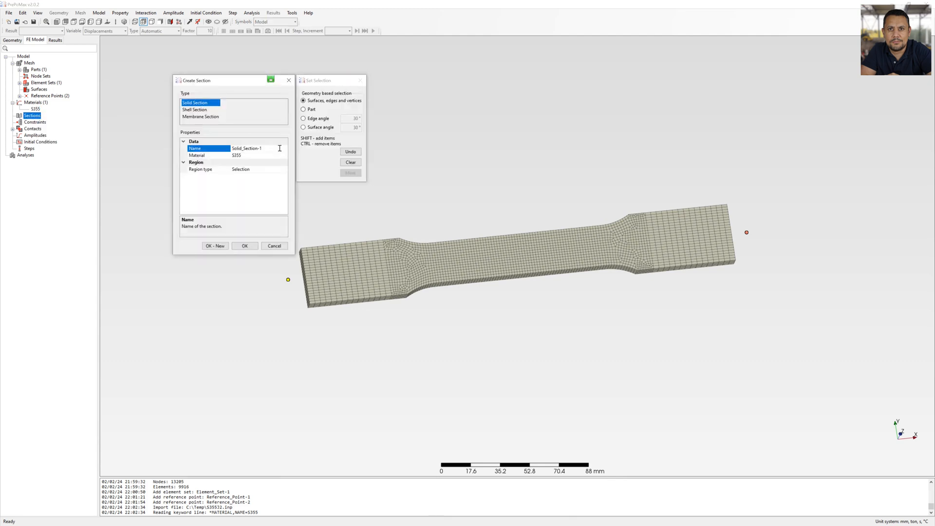
left_click(302, 109)
left_click(464, 260)
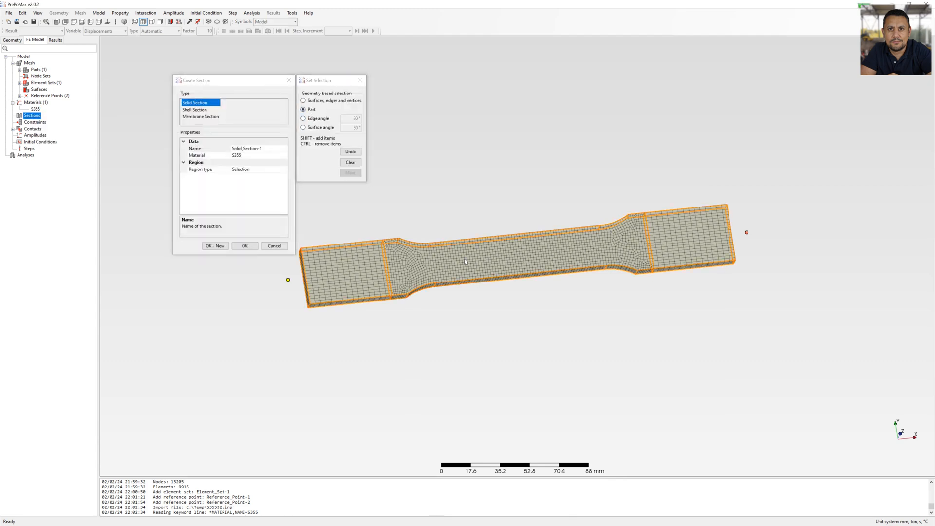
left_click(244, 245)
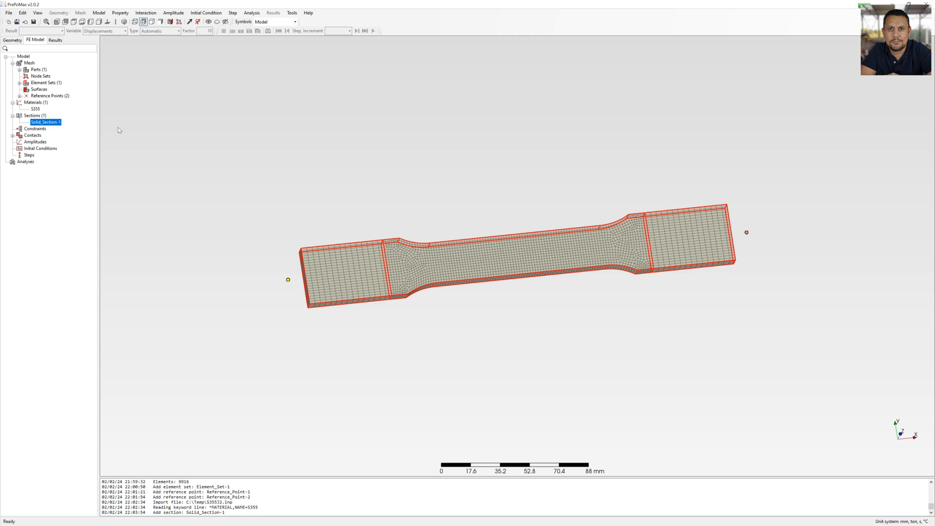
left_click(35, 129)
Start a new Rigid Body constraint tied to Reference_Point-1.
right_click(35, 128)
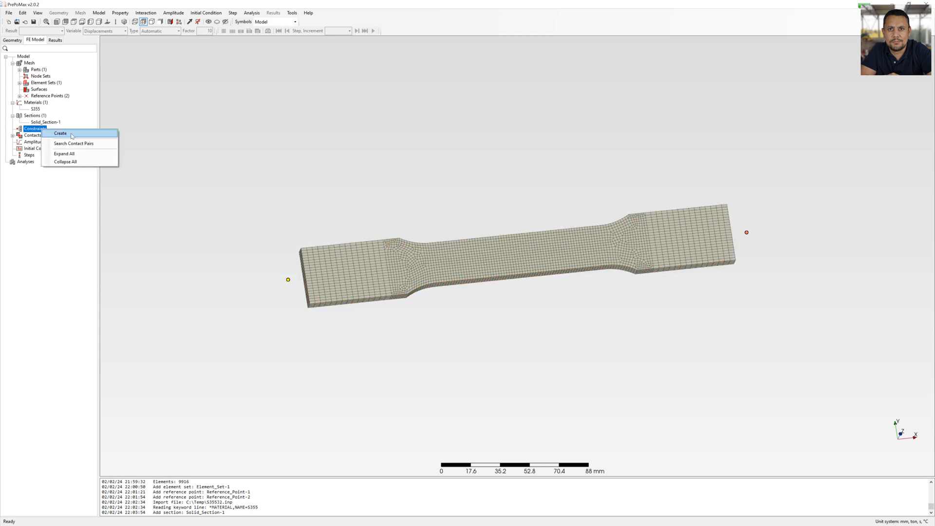
left_click(60, 133)
scroll(202, 109, "down", 1)
left_click(194, 110)
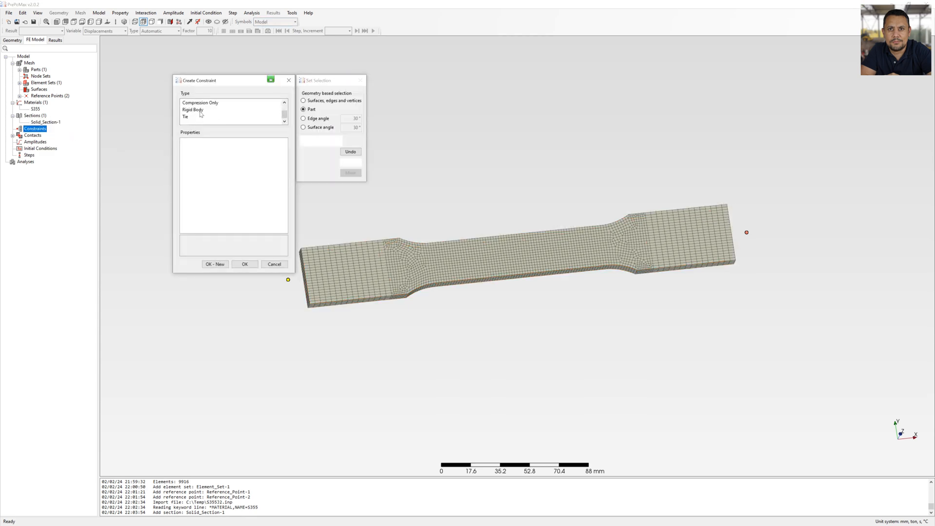
left_click_drag(248, 87, 203, 81)
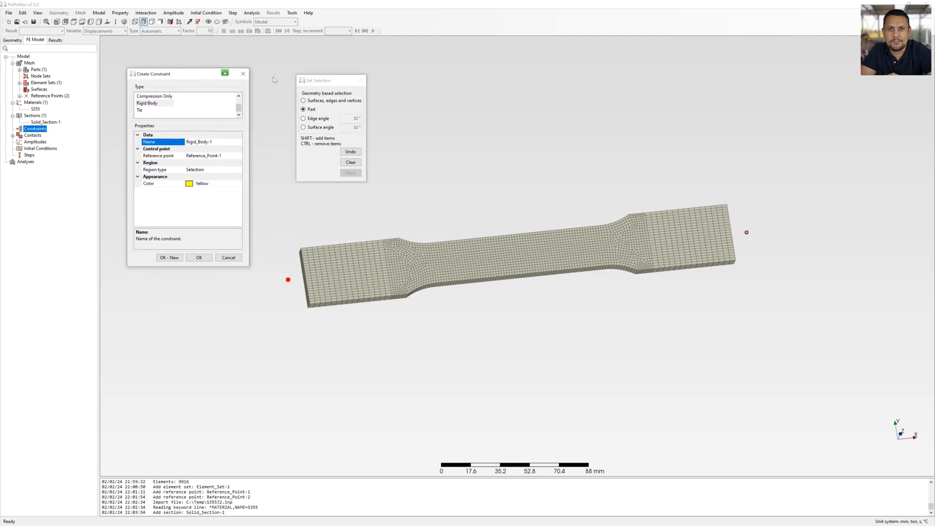
left_click_drag(325, 80, 299, 78)
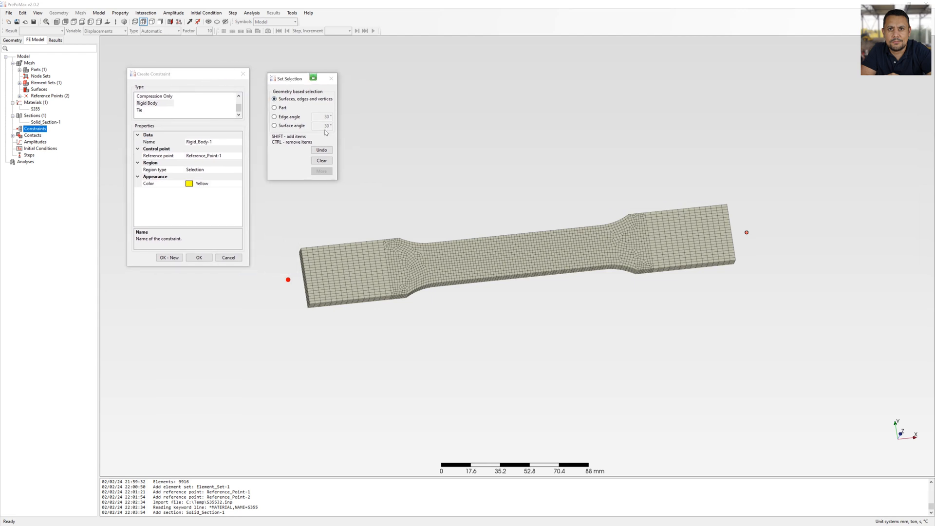
Select the left grip's faces and create Rigid_Body-1, starting another constraint.
left_click(338, 275)
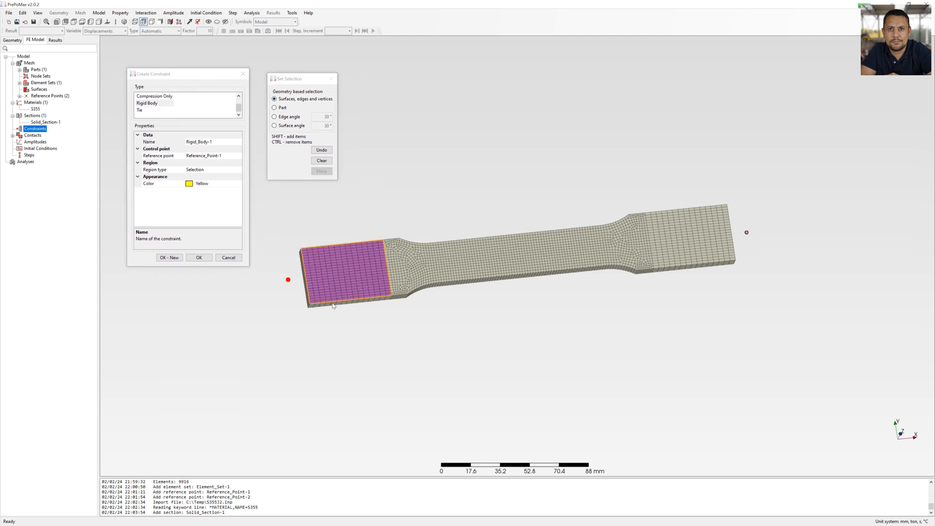
middle_click_drag(333, 306, 417, 332)
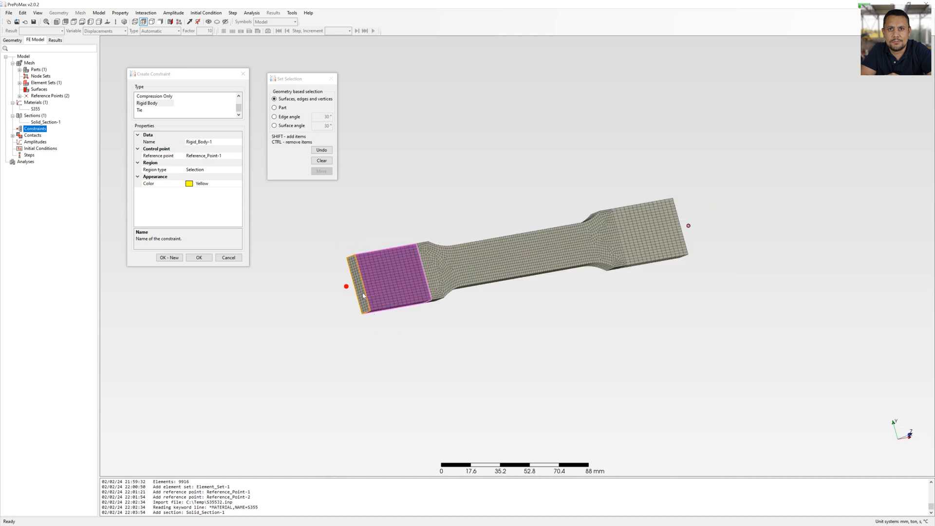
mouse_move(498, 176)
middle_mouse_down()
mouse_move(597, 322)
mouse_move(454, 144)
middle_mouse_up()
left_click(597, 322, "shift")
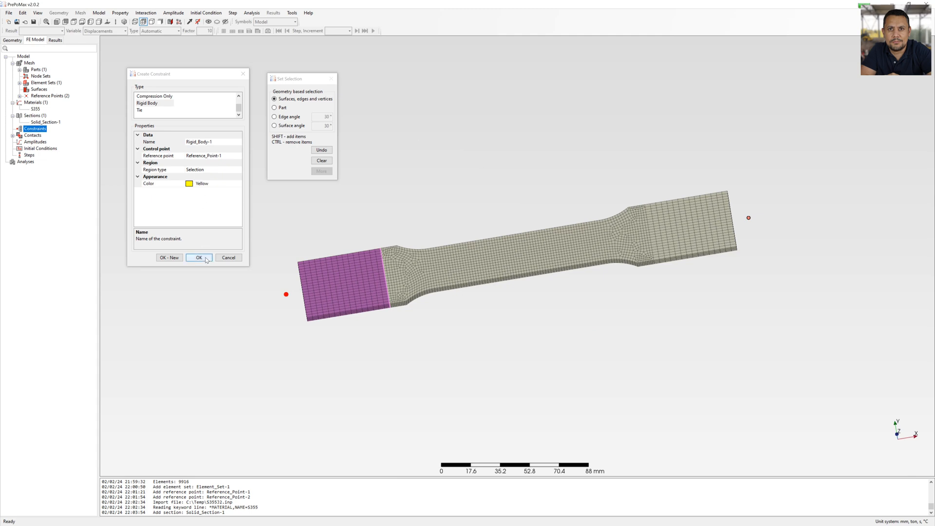
left_click(169, 258)
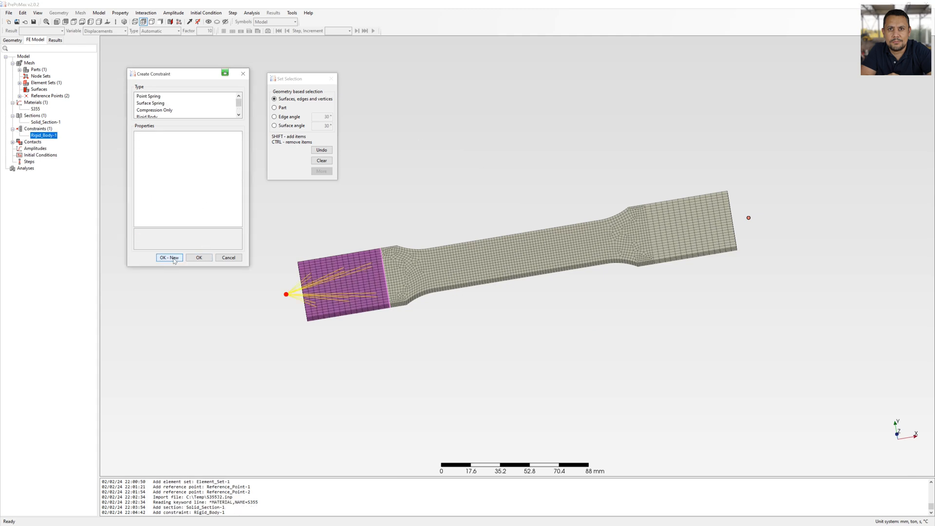
scroll(154, 109, "down", 2)
Define a second Rigid Body on Reference_Point-2 covering the right grip's faces.
left_click(147, 103)
left_click(238, 157)
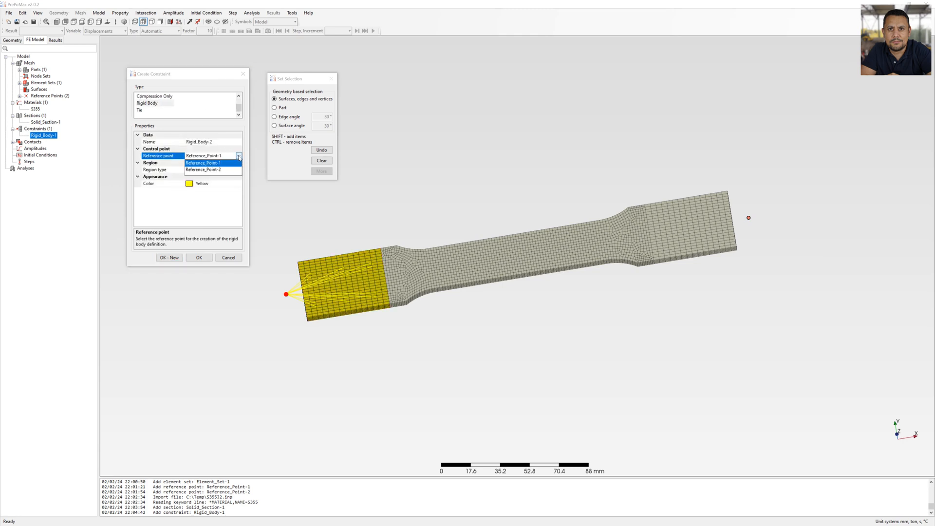
left_click(212, 170)
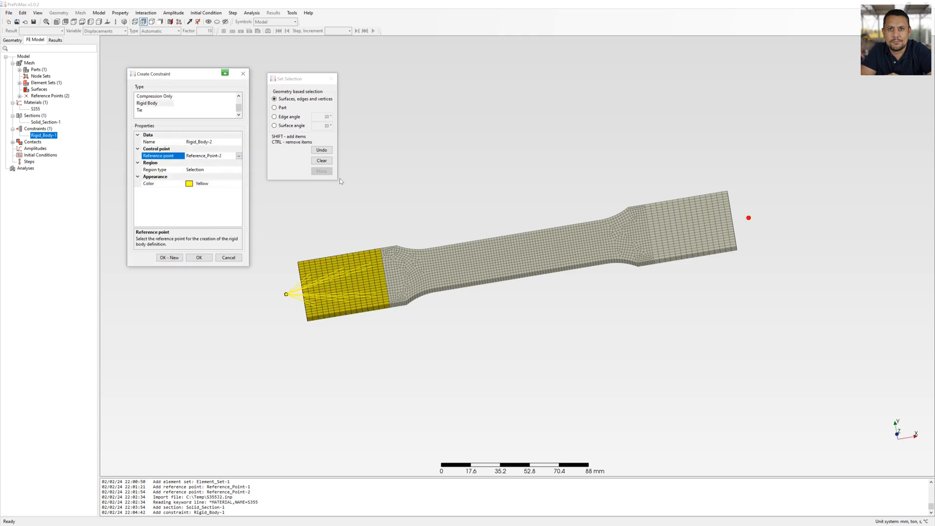
left_click(682, 223)
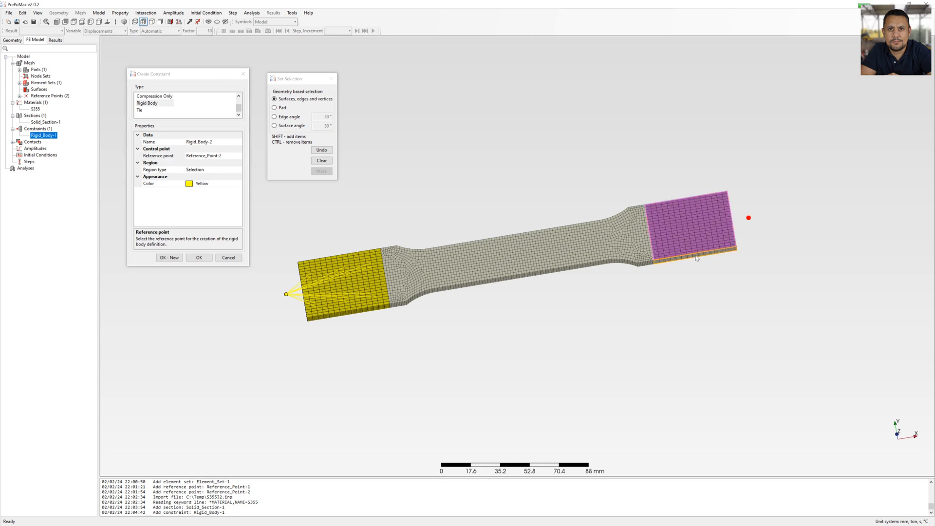
middle_click_drag(696, 258, 543, 208)
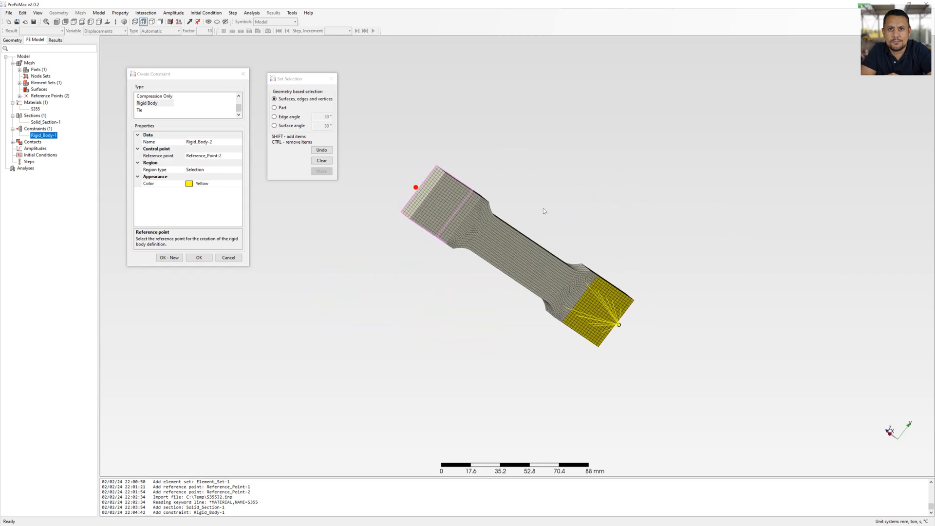
left_click(438, 194, "shift")
left_click(417, 211, "shift")
middle_click_drag(439, 213, 590, 200)
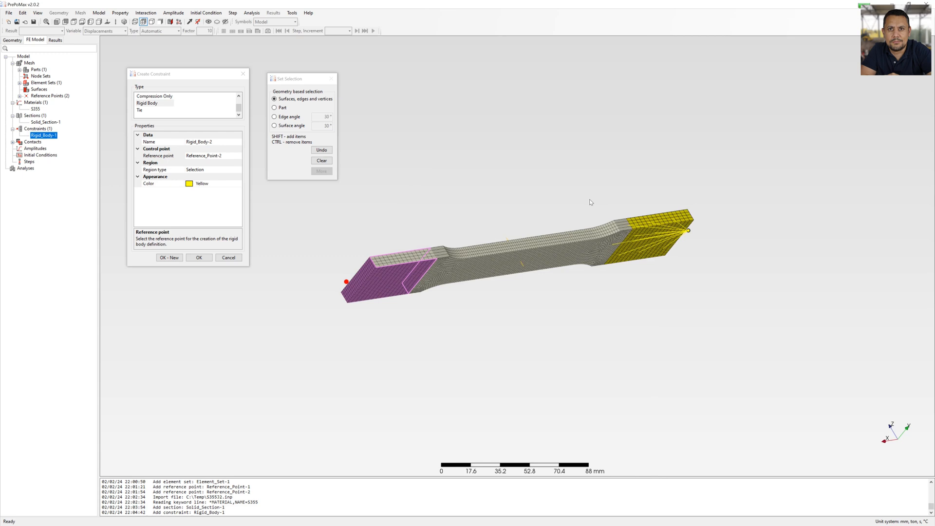
Colour Rigid_Body-2 red and confirm it, then view the whole specimen.
left_click(164, 183)
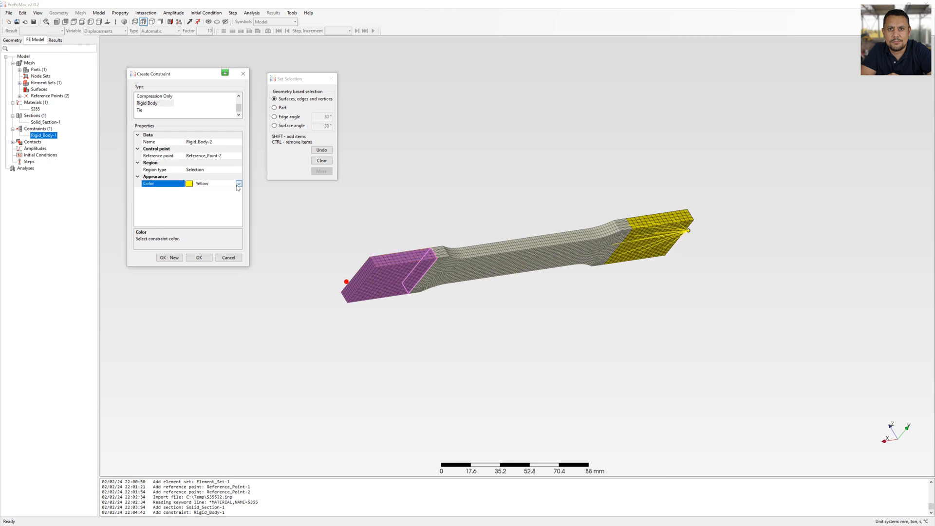
left_click(239, 184)
scroll(193, 226, "down", 5)
scroll(193, 227, "down", 3)
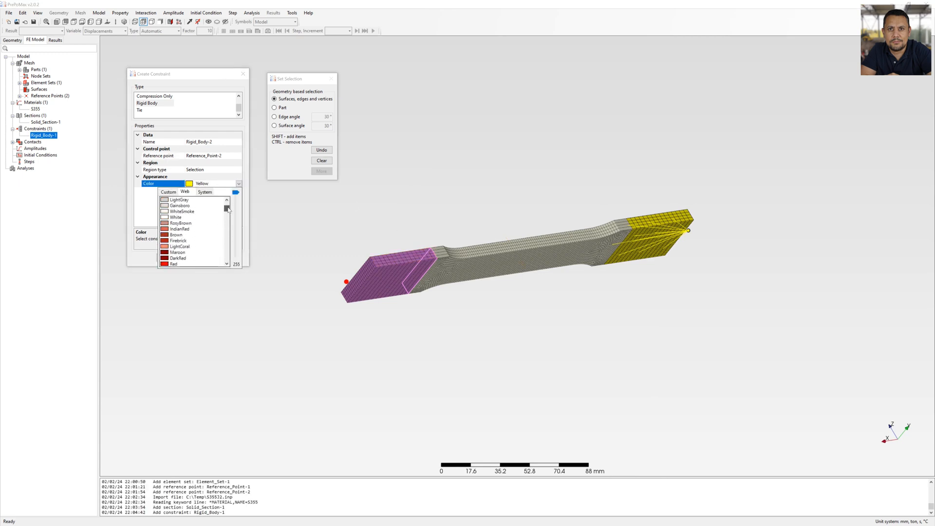
left_click(176, 264)
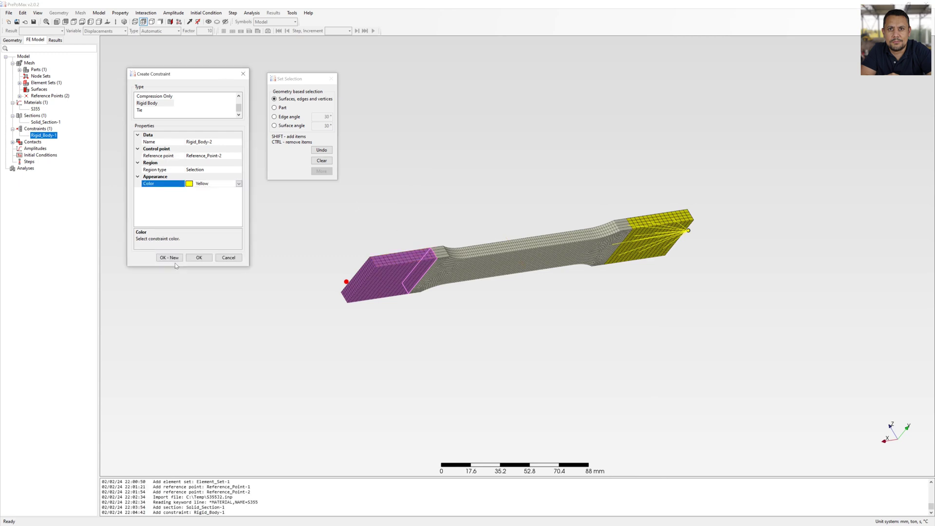
left_click(199, 257)
middle_click_drag(343, 240, 756, 261)
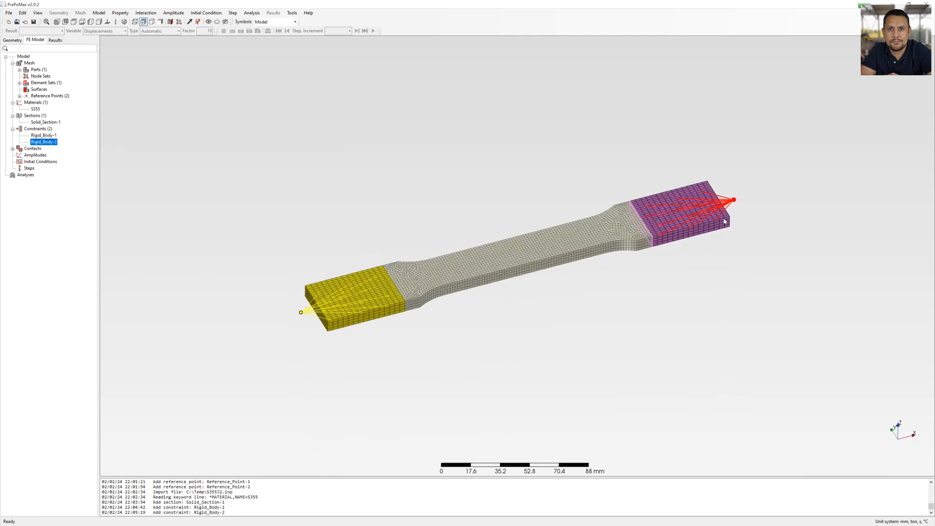
middle_click_drag(420, 348, 391, 320)
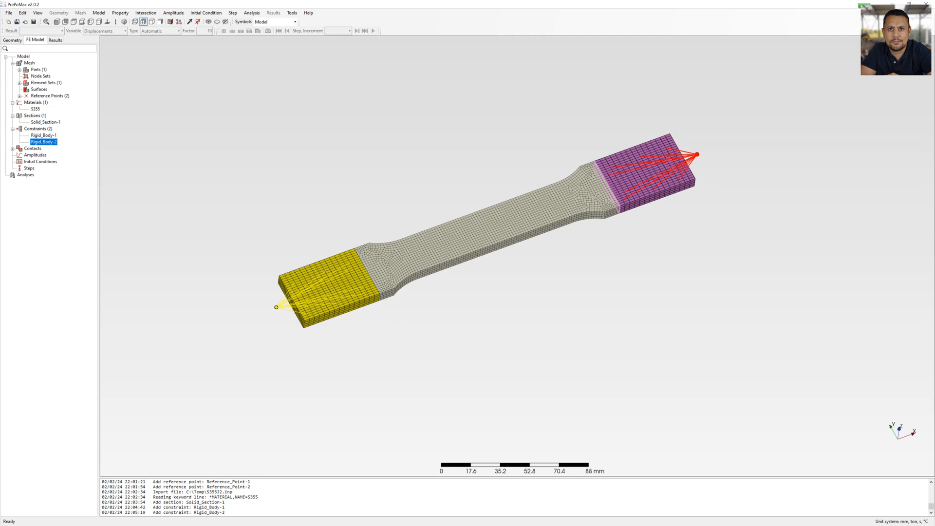
Create a new Static Step for the analysis.
right_click(30, 168)
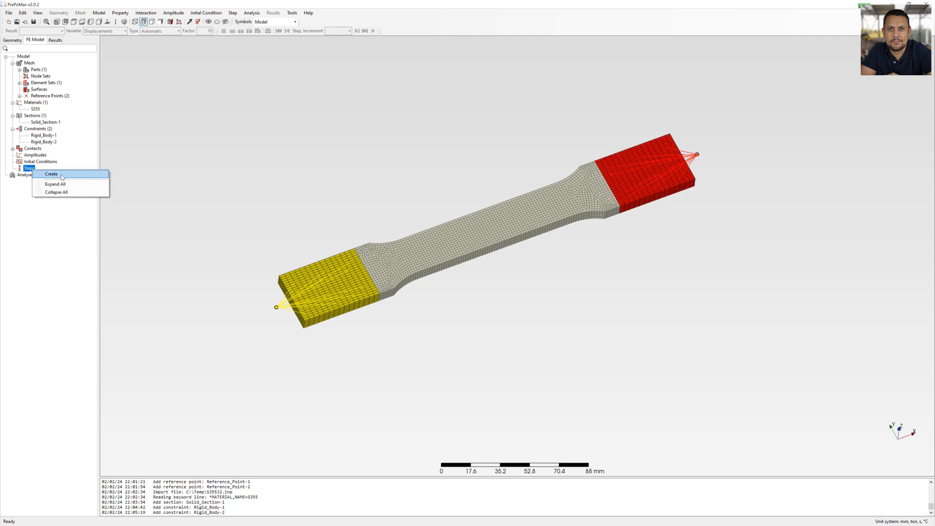
left_click(62, 175)
left_click(147, 89)
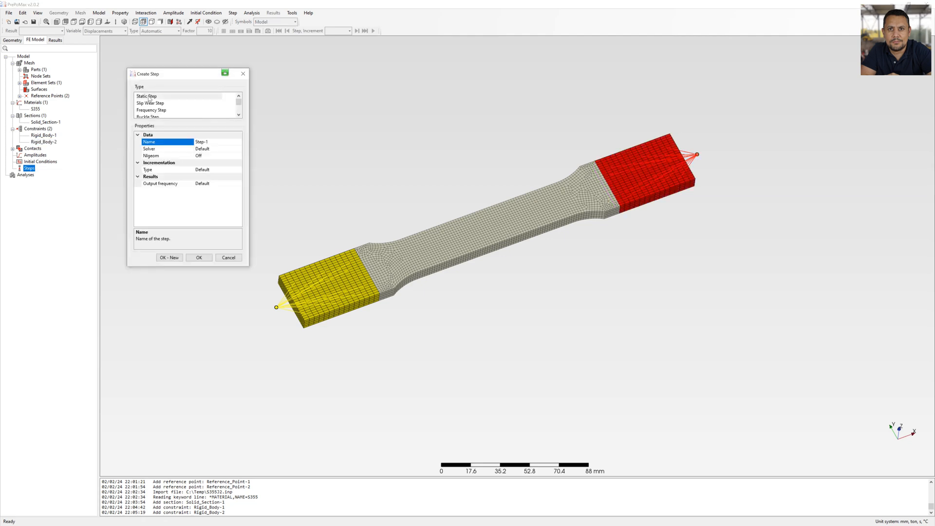
left_click_drag(159, 68, 197, 88)
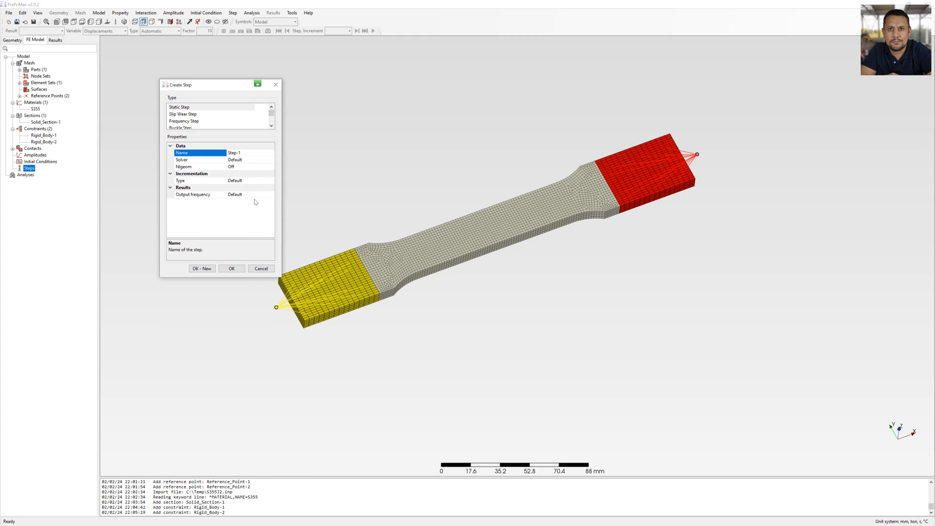
Set Nlgeom On, Automatic incrementation and a 0.01 s initial time increment, creating Step-1.
left_click(249, 167)
left_click(271, 167)
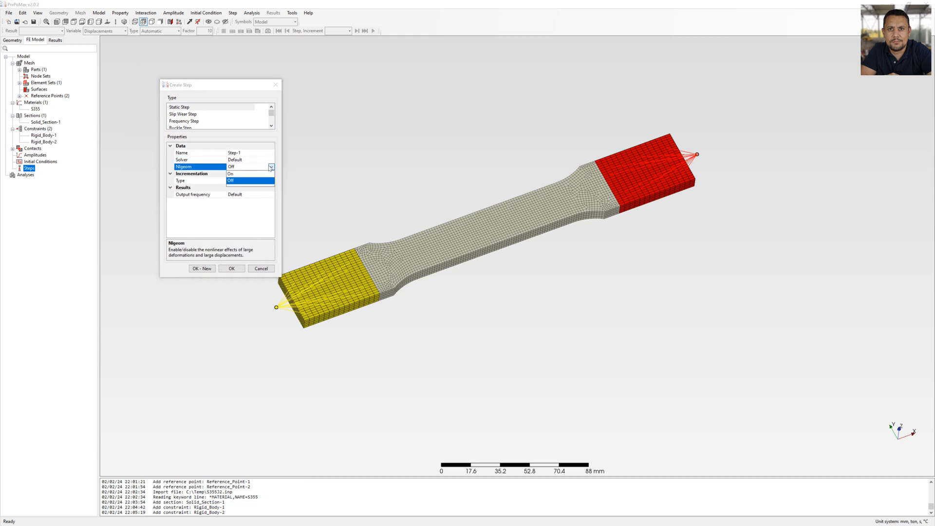
left_click(241, 179)
left_click(252, 182)
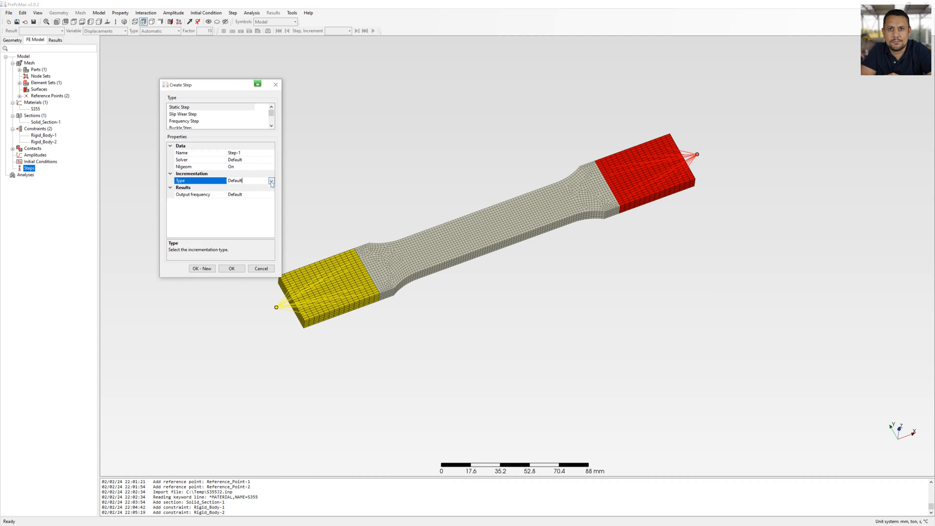
left_click(246, 195)
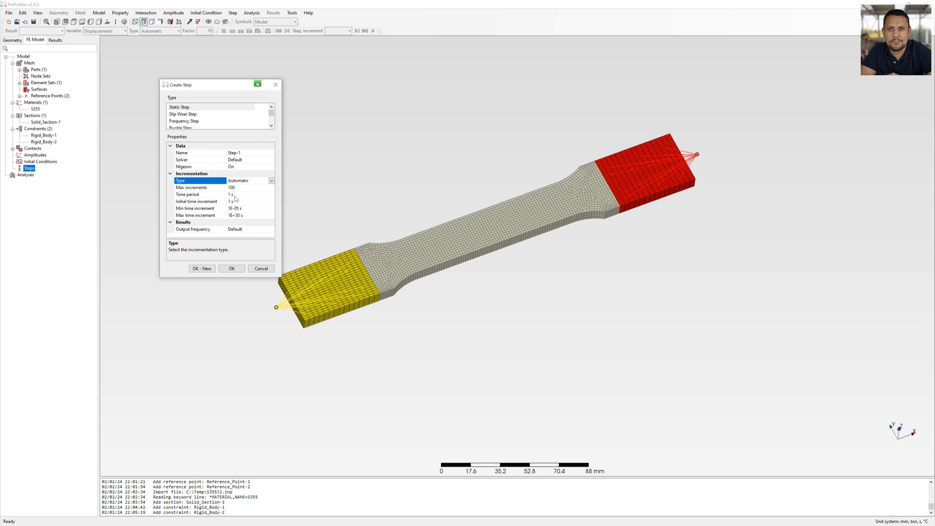
left_click(234, 202)
type("0.01")
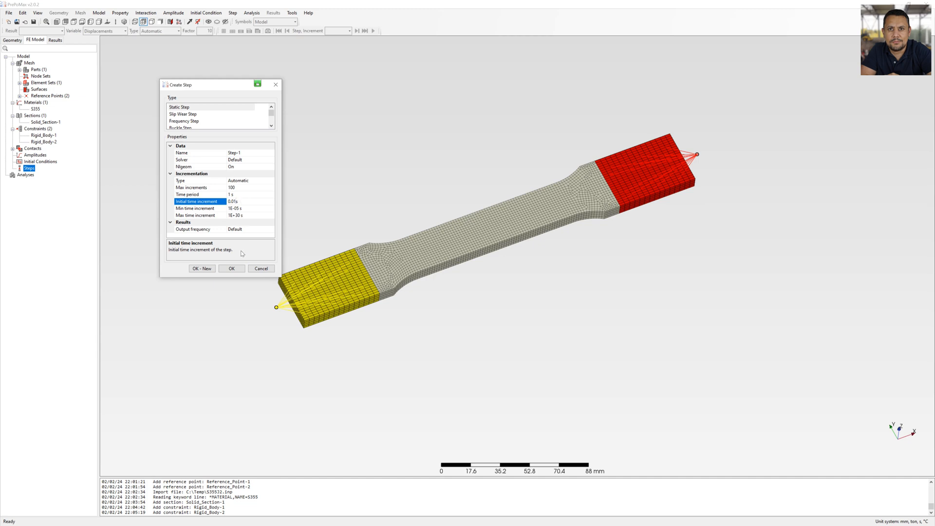
left_click(232, 269)
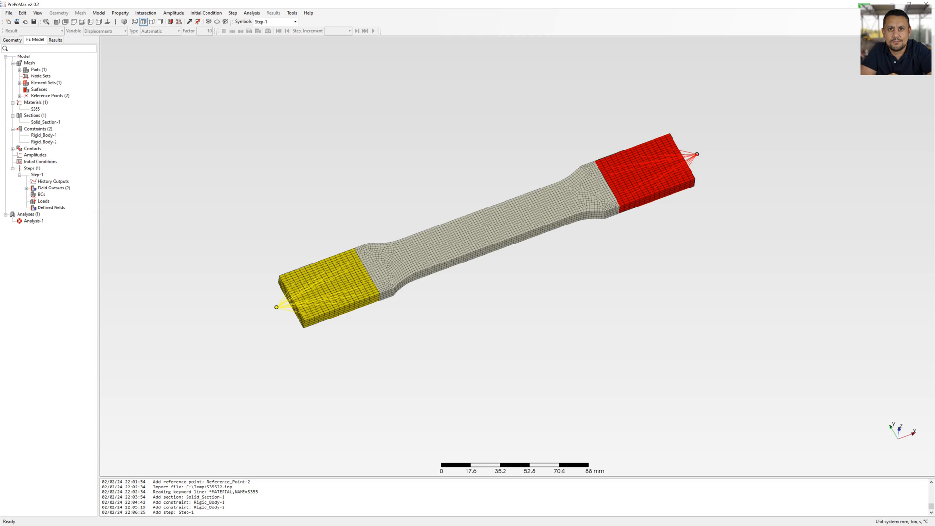
Add a nodal history output recording RF and U at Reference_Point-1.
right_click(51, 181)
left_click(73, 194)
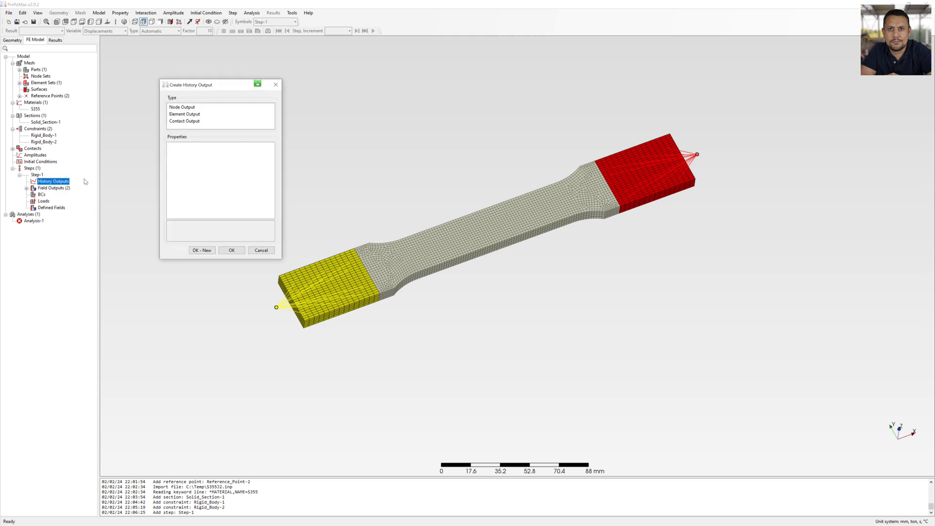
left_click(184, 108)
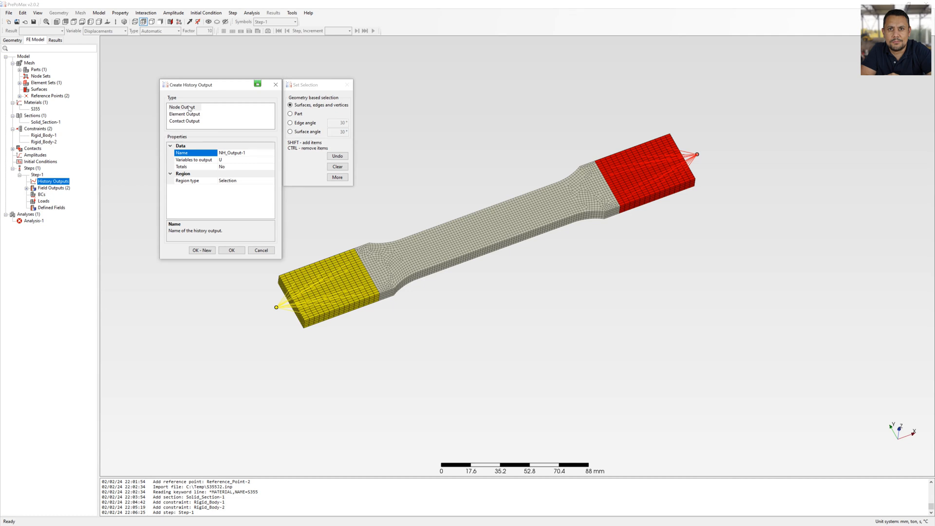
left_click(242, 181)
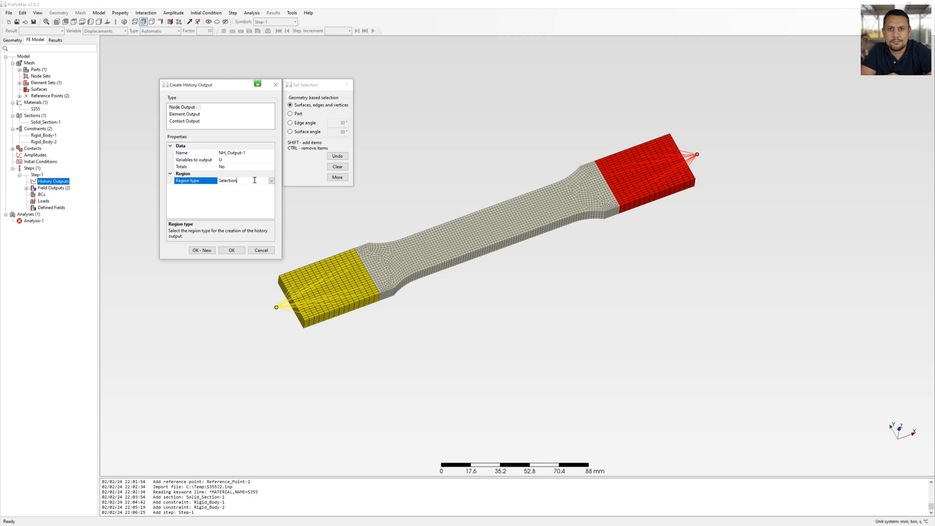
left_click(271, 180)
left_click(244, 194)
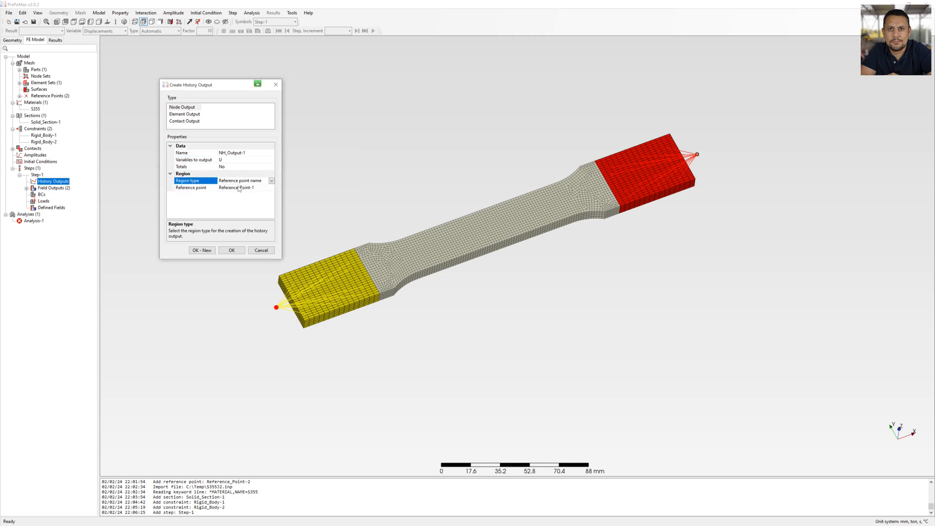
left_click(236, 160)
left_click(271, 160)
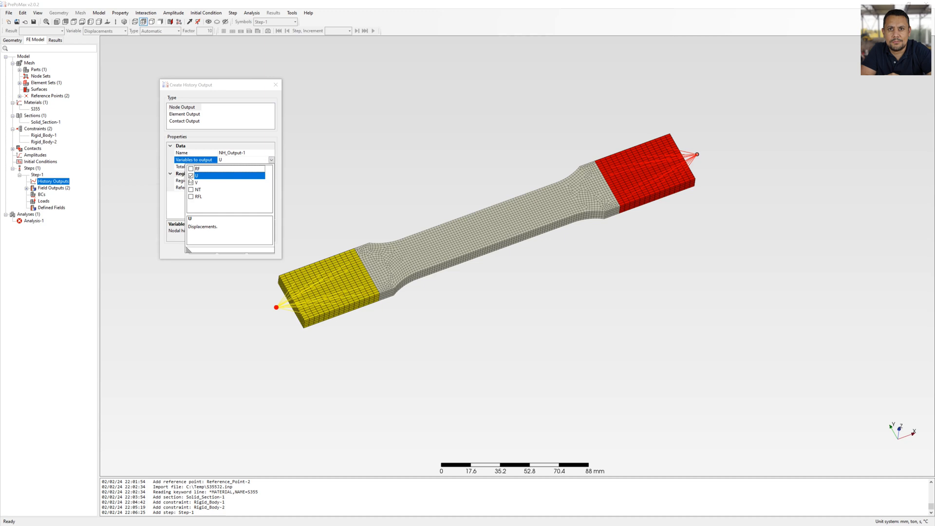
left_click(191, 168)
left_click(286, 175)
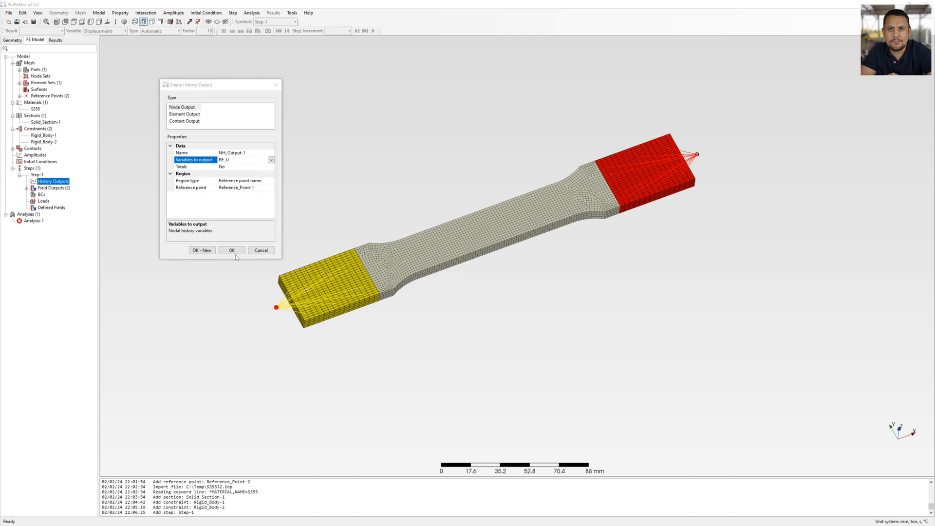
left_click(202, 251)
Add a second nodal history output recording RF and U at Reference_Point-2.
left_click(190, 107)
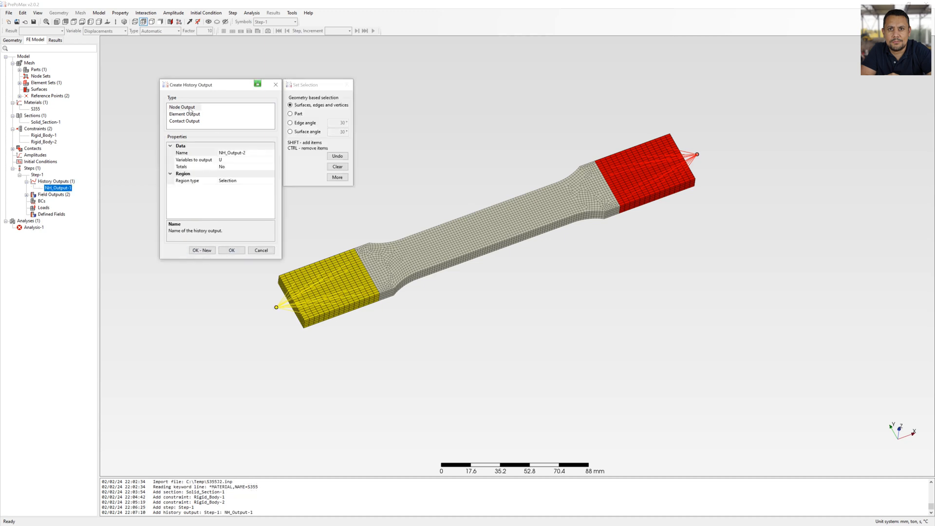
left_click(239, 160)
left_click(270, 159)
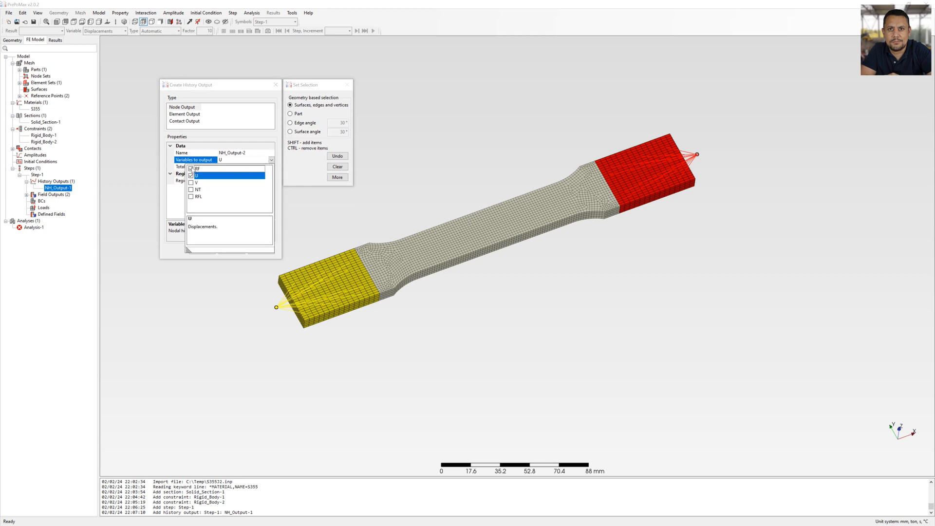
left_click(191, 168)
left_click(271, 159)
left_click(194, 180)
left_click(271, 180)
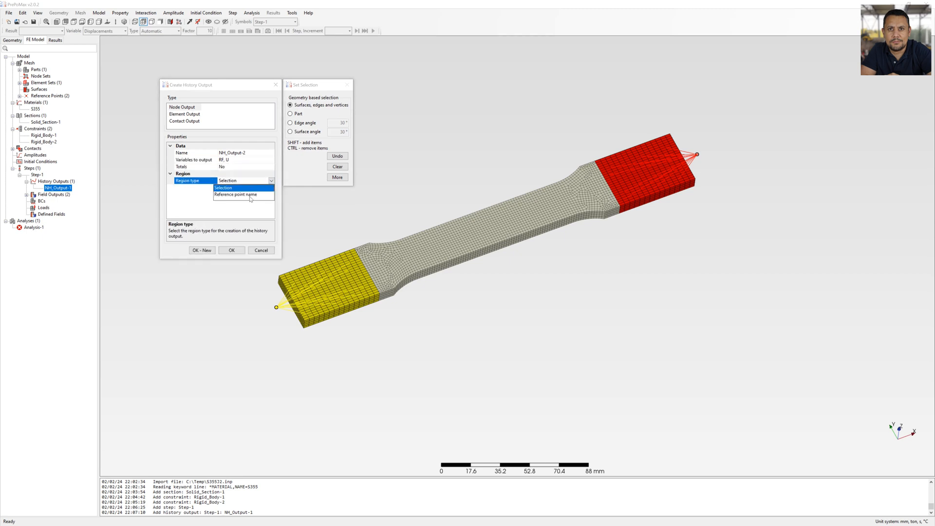
left_click(241, 195)
left_click(194, 188)
left_click(271, 188)
left_click(237, 203)
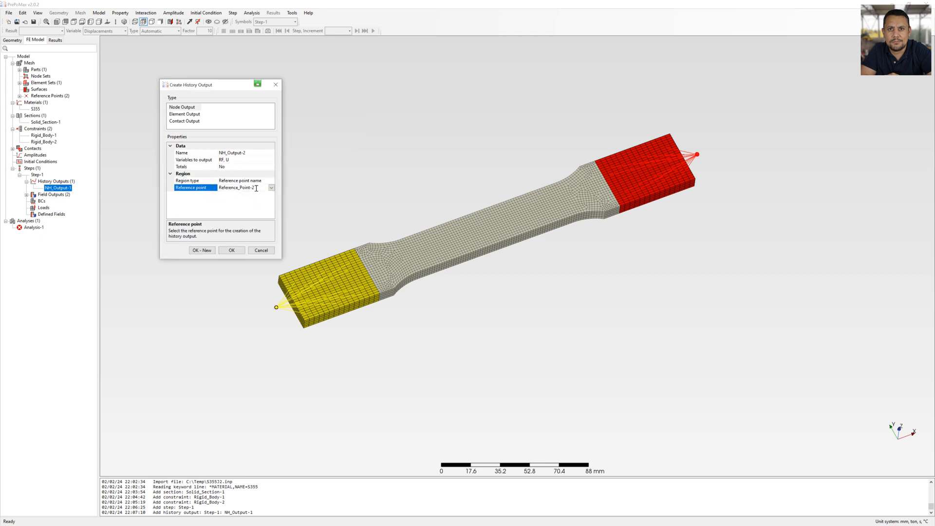
left_click(231, 250)
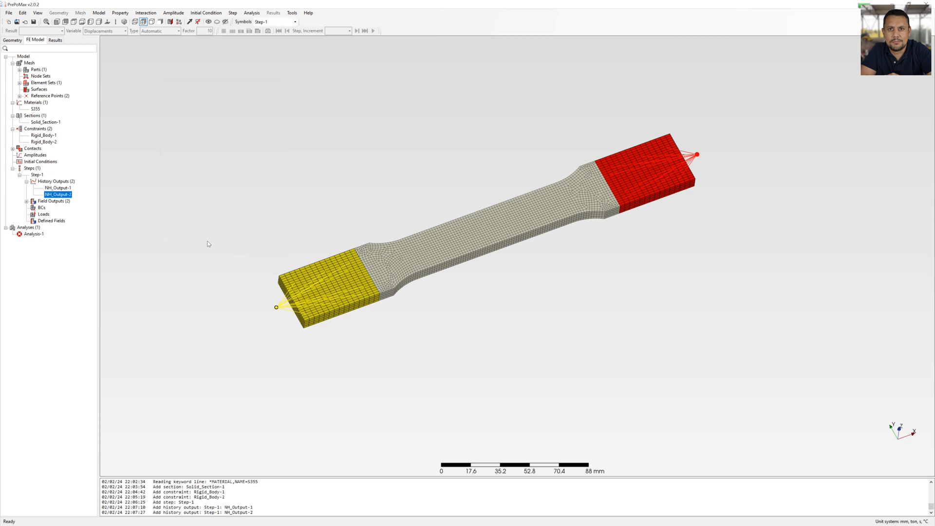
Create a new element field output under Step-1's Field Outputs.
left_click(26, 201)
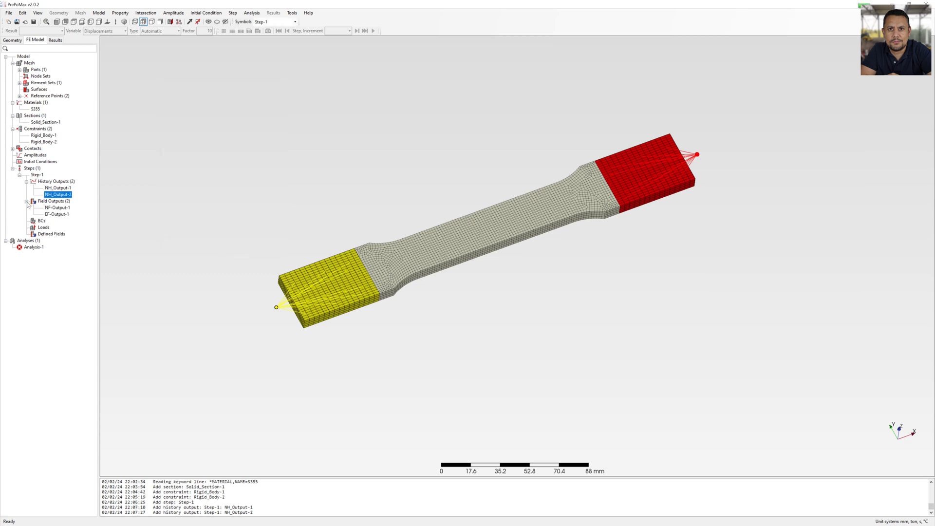
right_click(53, 201)
left_click(76, 210)
left_click(184, 114)
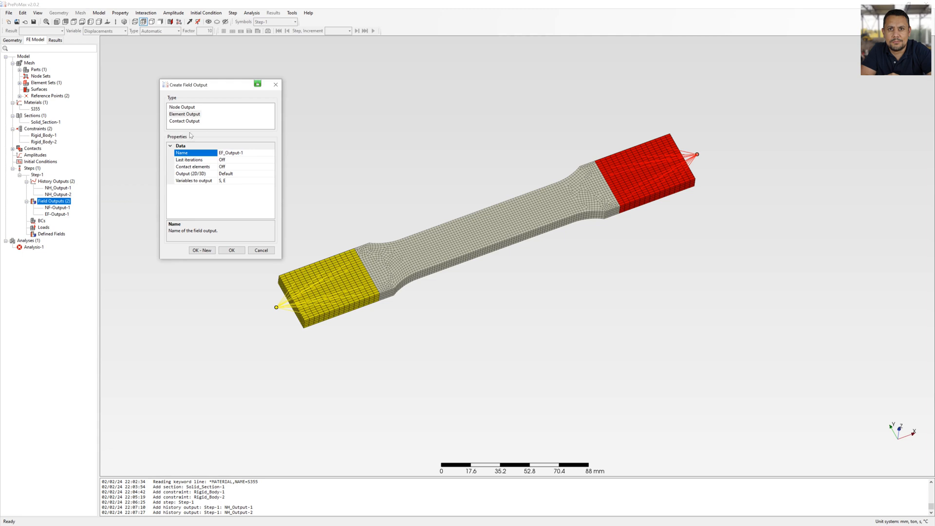
Add PEEQ to the saved variables (S, E, PEEQ) and confirm EF_Output-1.
left_click(193, 181)
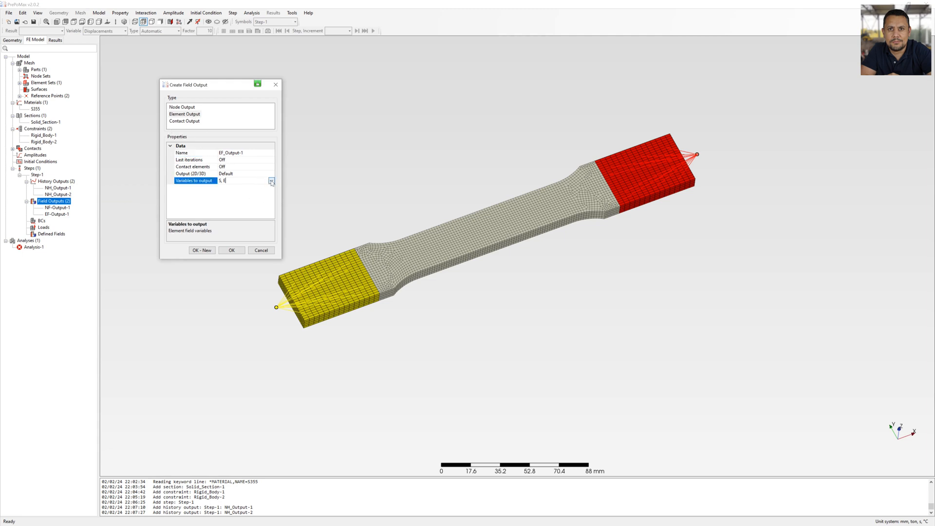
left_click(271, 180)
left_click(193, 217)
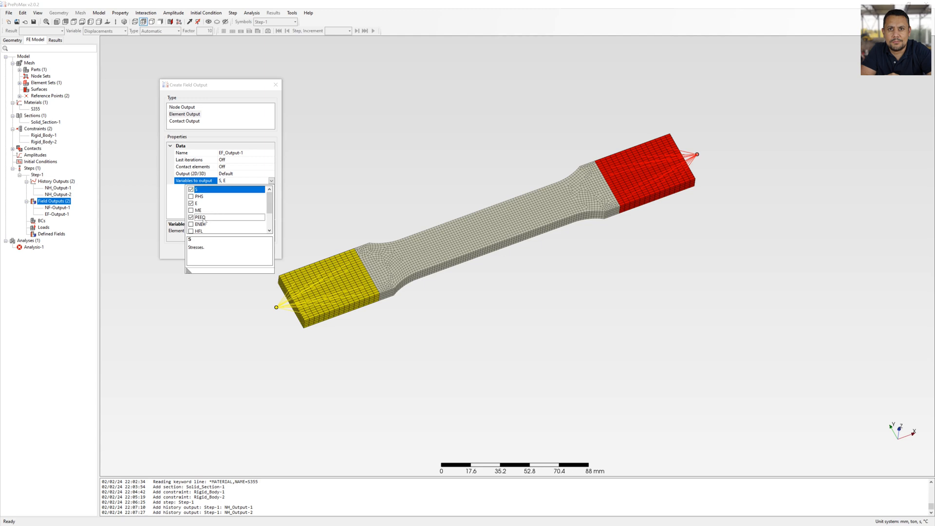
left_click(241, 214)
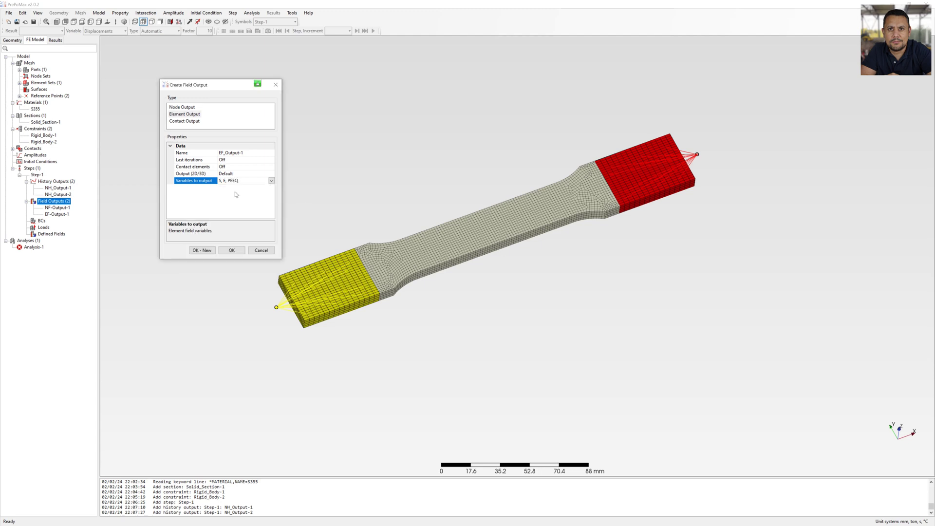
left_click(231, 251)
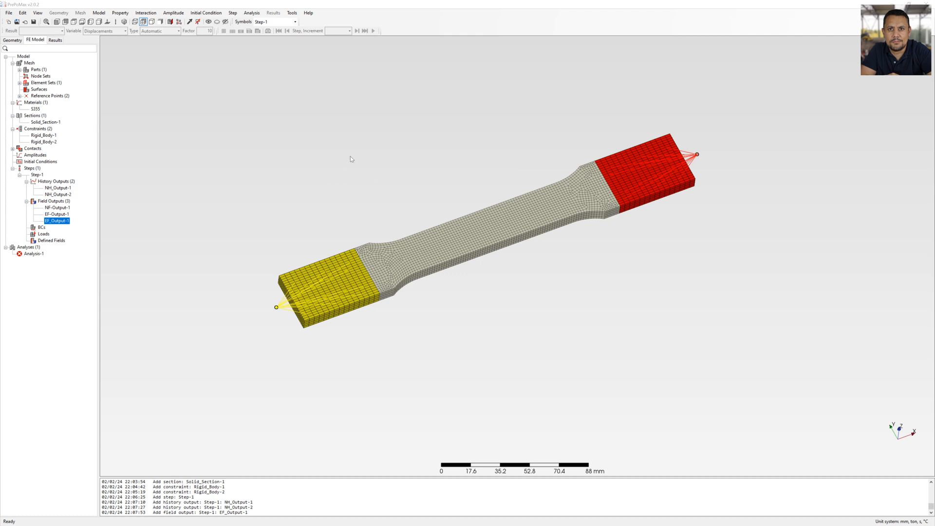
Create Fixed-1, a fixed boundary condition on Reference_Point-1.
left_click(43, 227)
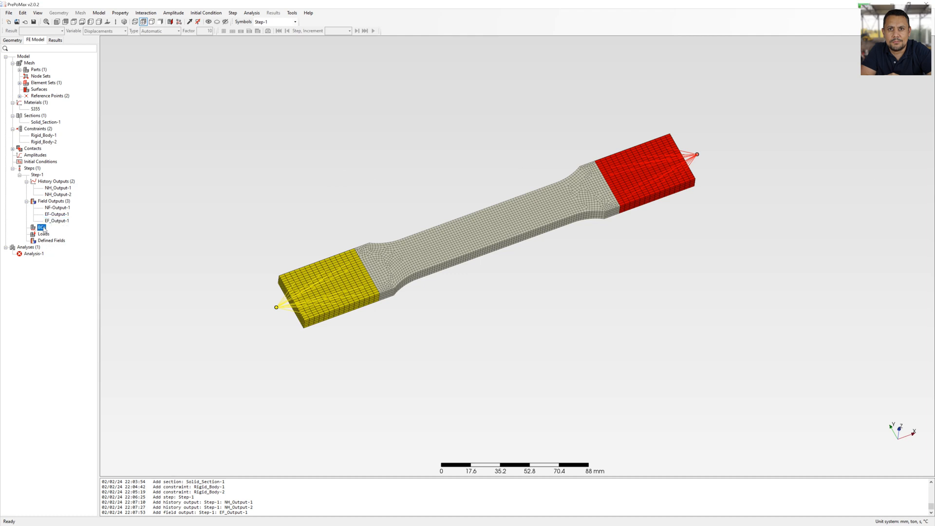
right_click(43, 227)
left_click(59, 232)
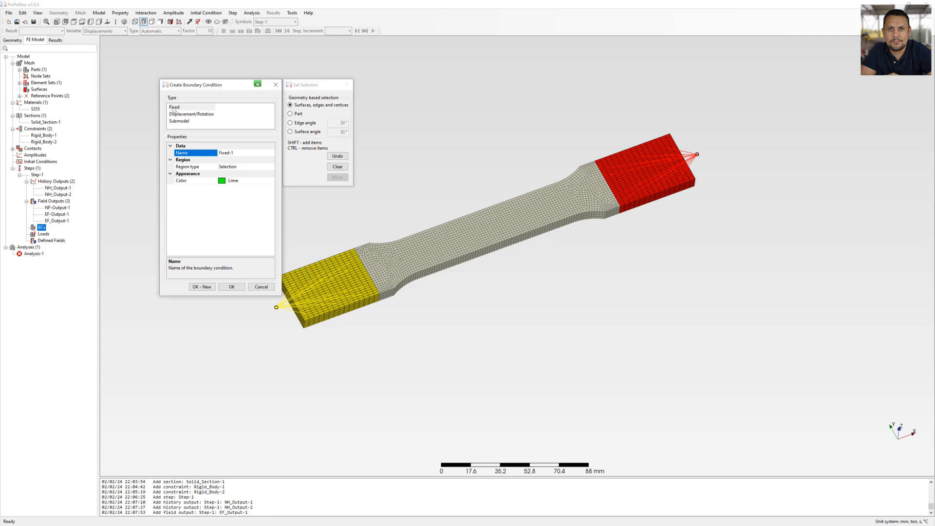
left_click(248, 167)
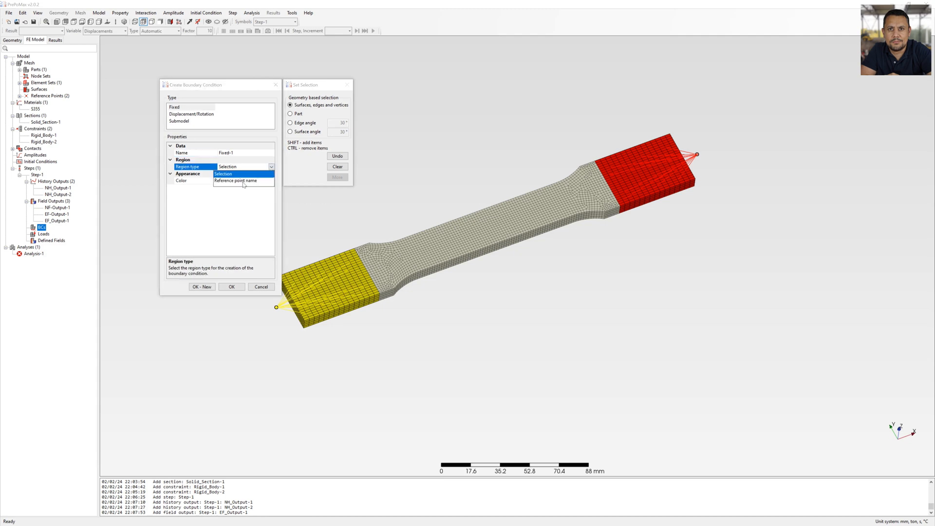
left_click(245, 184)
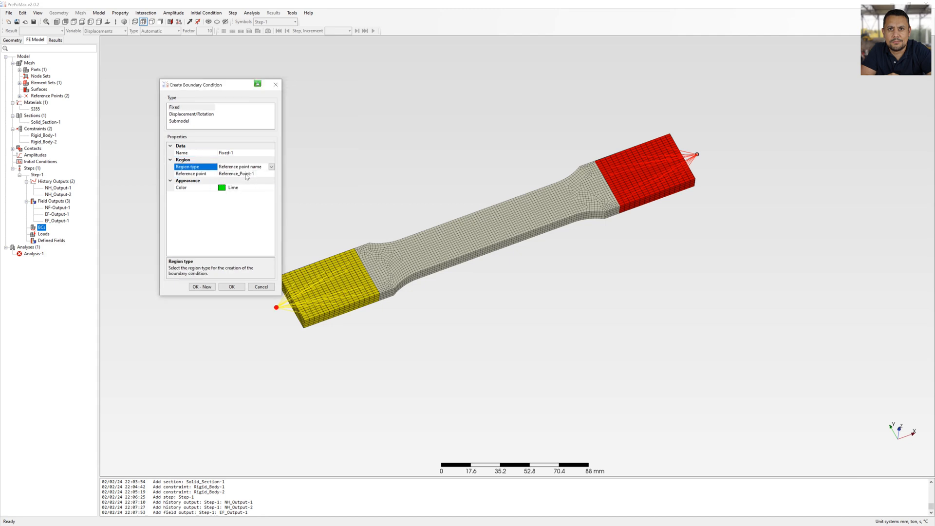
left_click(202, 287)
Start a Displacement/Rotation condition based on Reference_Point-2.
left_click(192, 114)
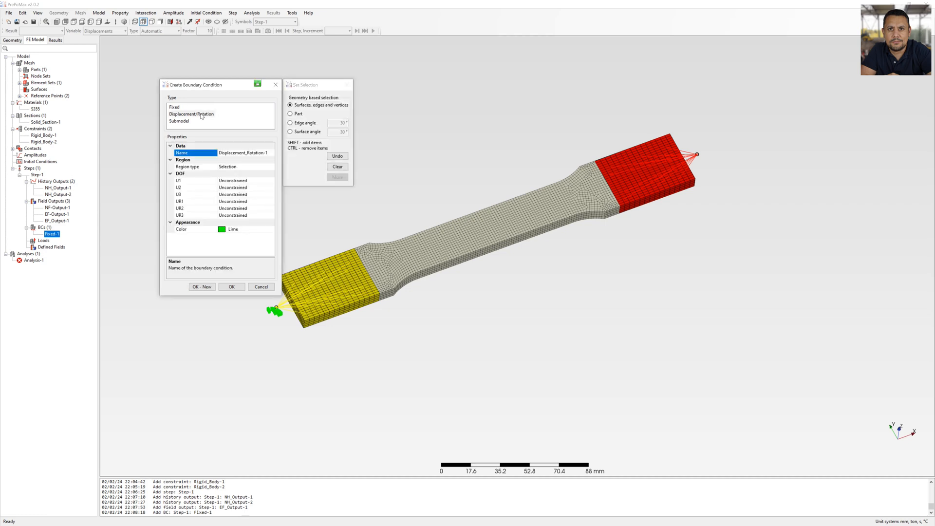
left_click(267, 167)
left_click(271, 167)
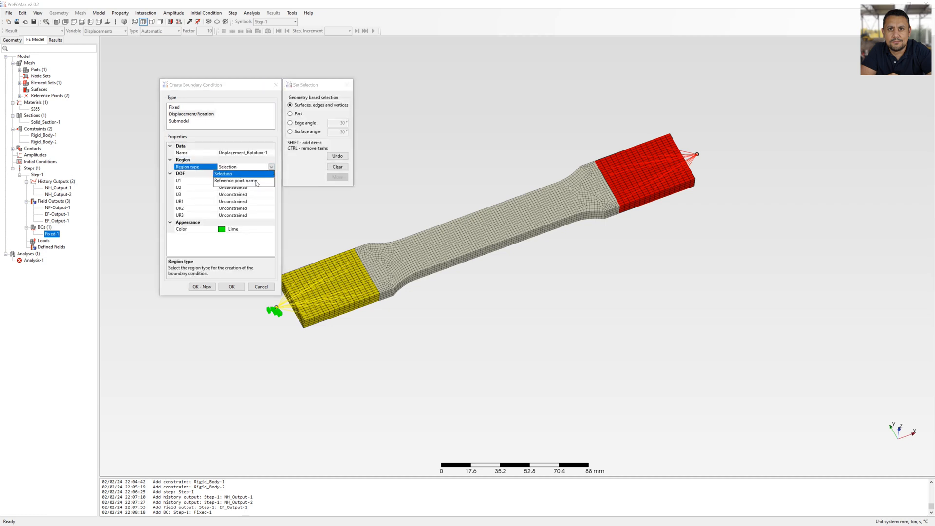
left_click(245, 181)
left_click(196, 173)
left_click(271, 174)
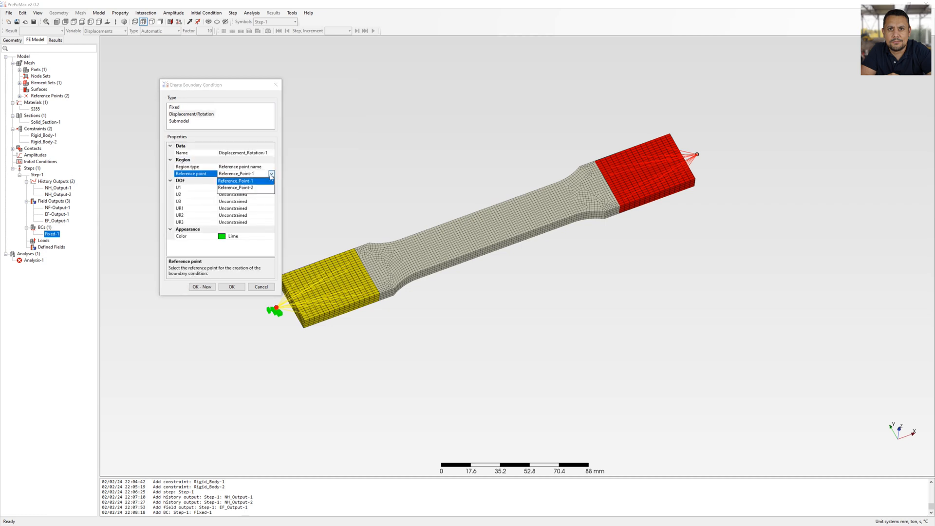
left_click(245, 181)
Prescribe U1 30 mm with U2 and U3 held at 0 mm.
left_click(233, 188)
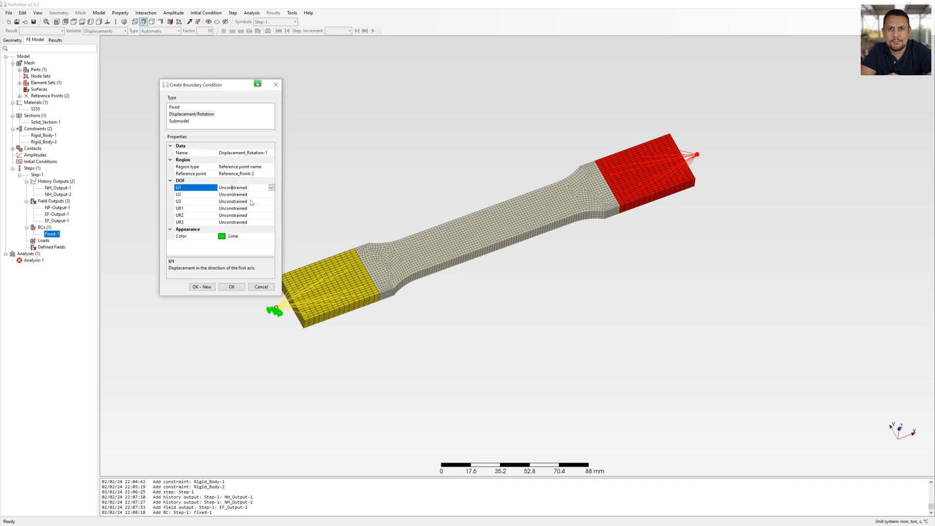
left_click(271, 189)
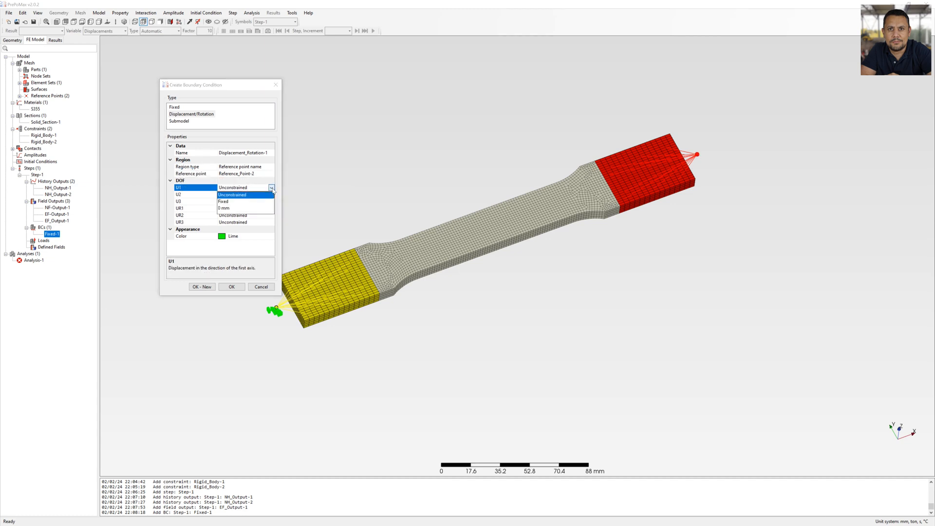
left_click(224, 208)
type("30")
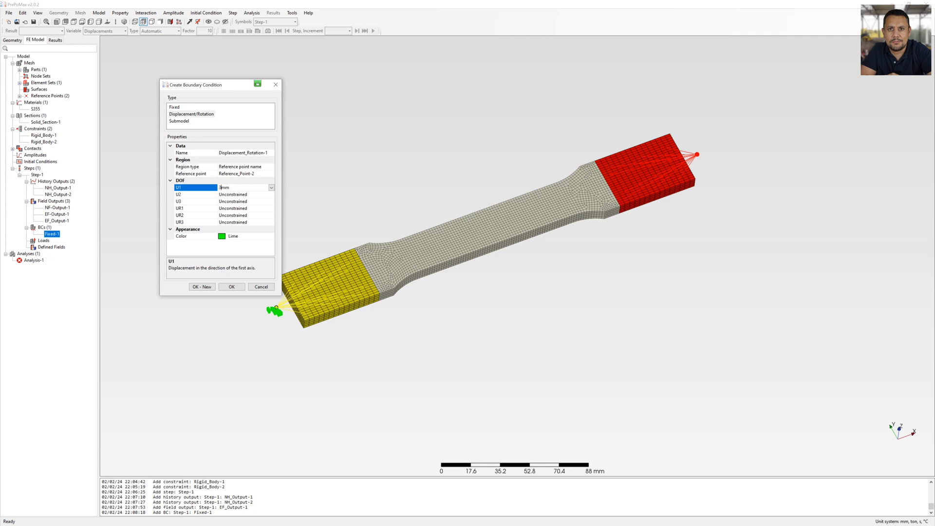
left_click(241, 194)
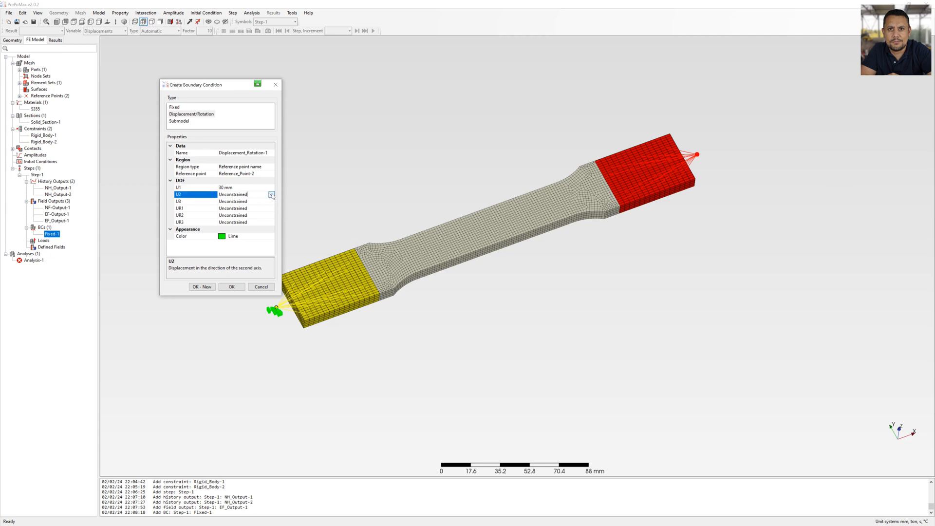
left_click(271, 196)
left_click(226, 219)
left_click(241, 202)
left_click(271, 201)
left_click(226, 222)
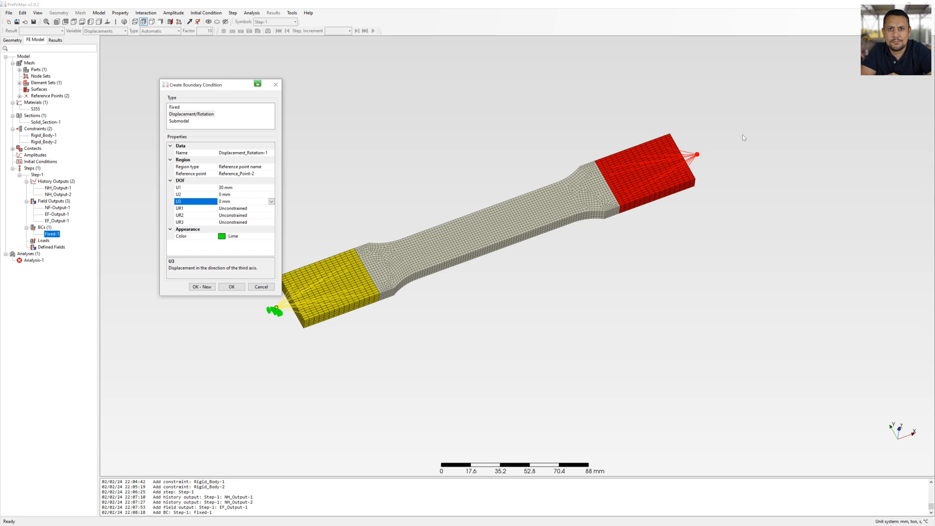
Colour Displacement_Rotation-1 red and confirm it.
left_click(234, 236)
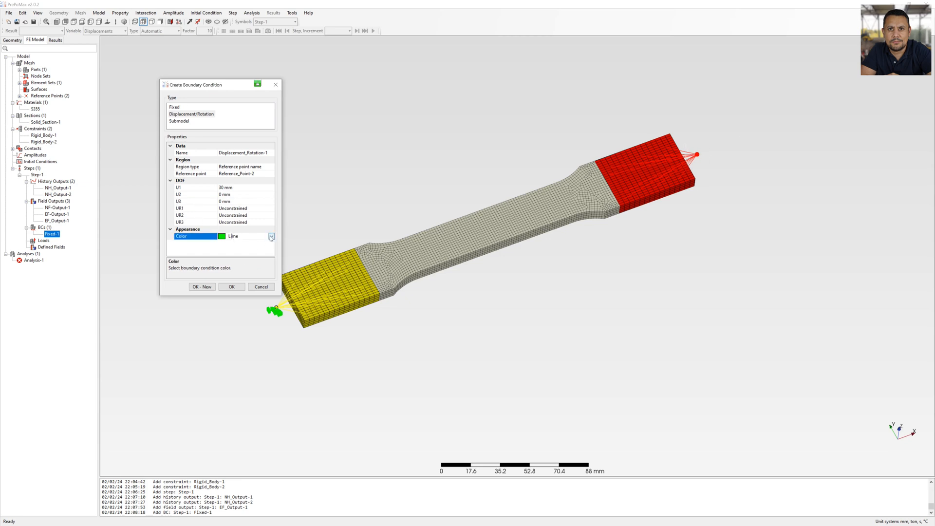
left_click(271, 237)
scroll(228, 278, "down", 5)
scroll(228, 278, "down", 3)
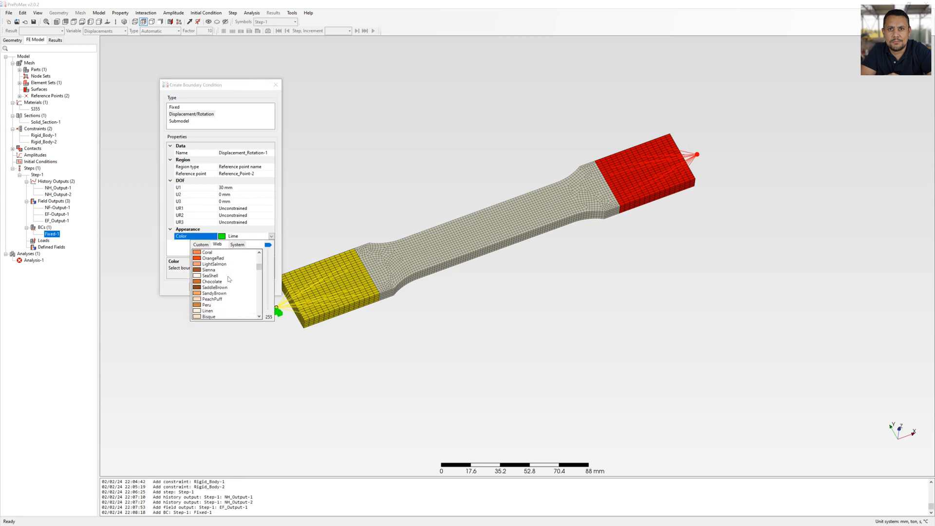
scroll(223, 280, "down", 4)
left_click(218, 282)
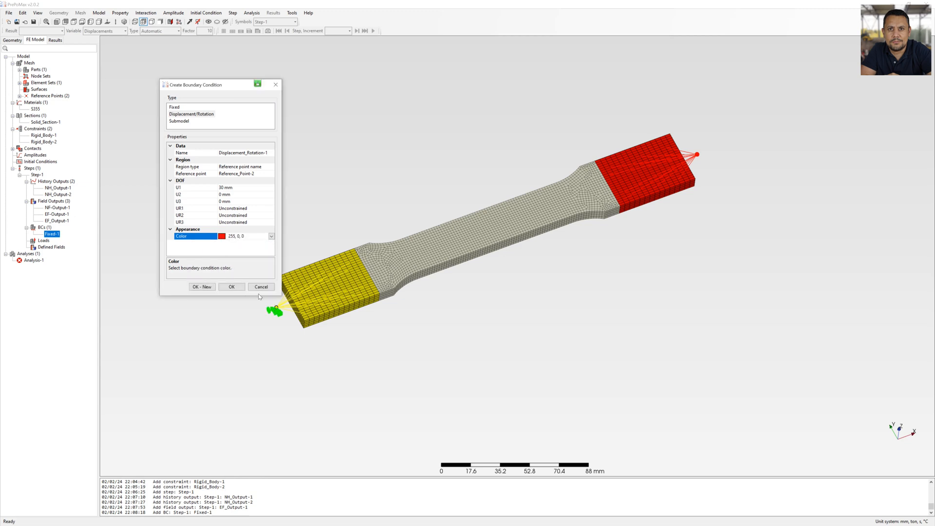
left_click(231, 288)
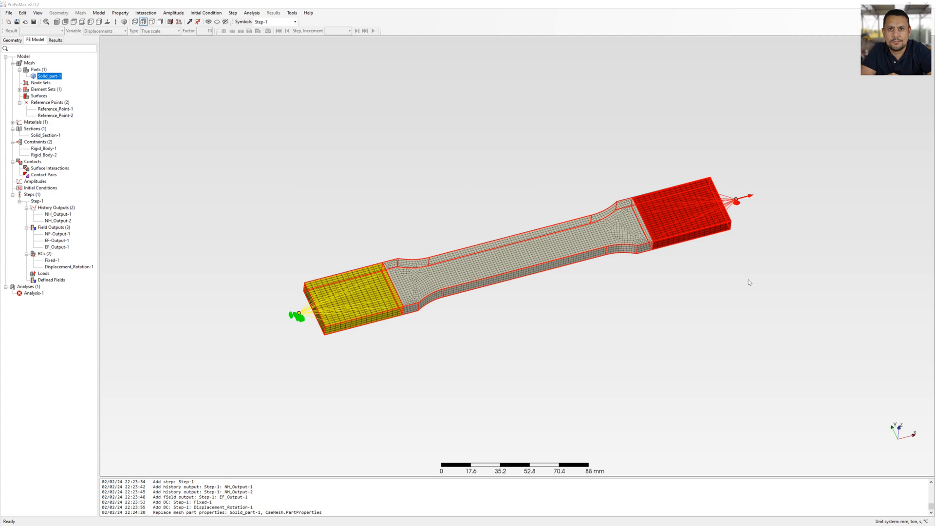
Save the model as Tensile-testing_01.pmx in C:\Temp.
left_click(8, 12)
left_click(29, 57)
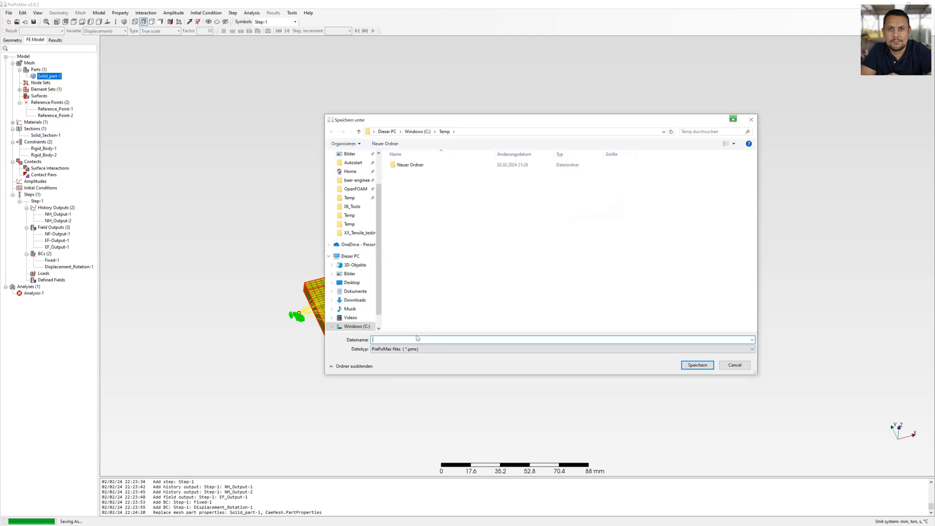
type("Tens")
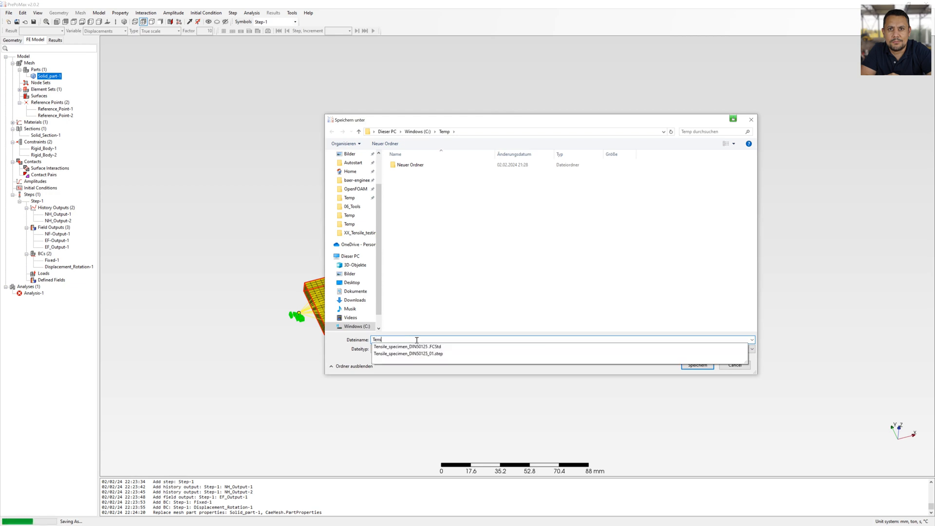
type("ile-tes")
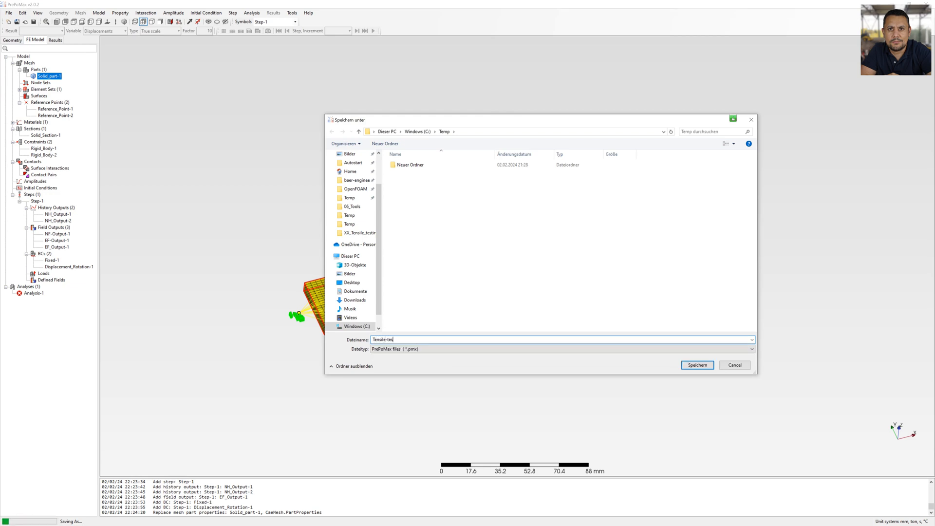
type("ting_01")
left_click(698, 365)
Run Analysis-1, watch the Status tab until Finished, and load the results.
right_click(33, 293)
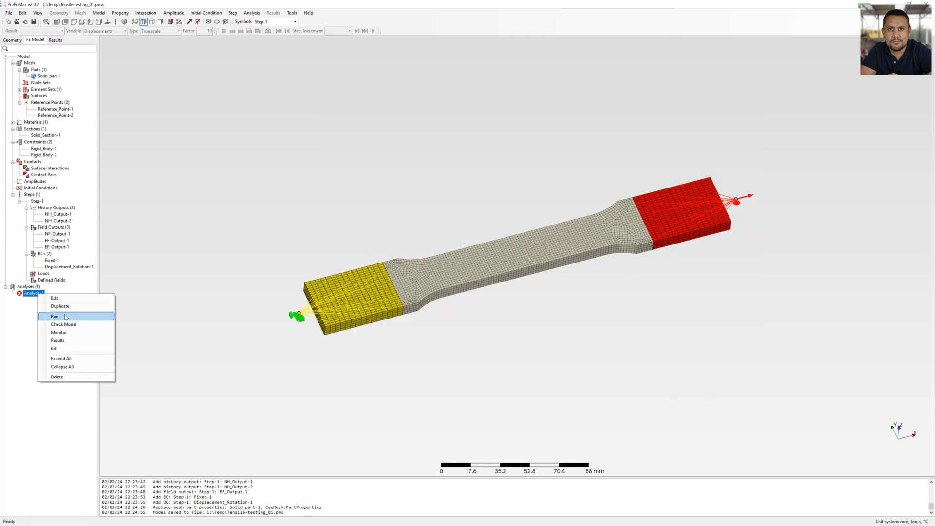
left_click(65, 316)
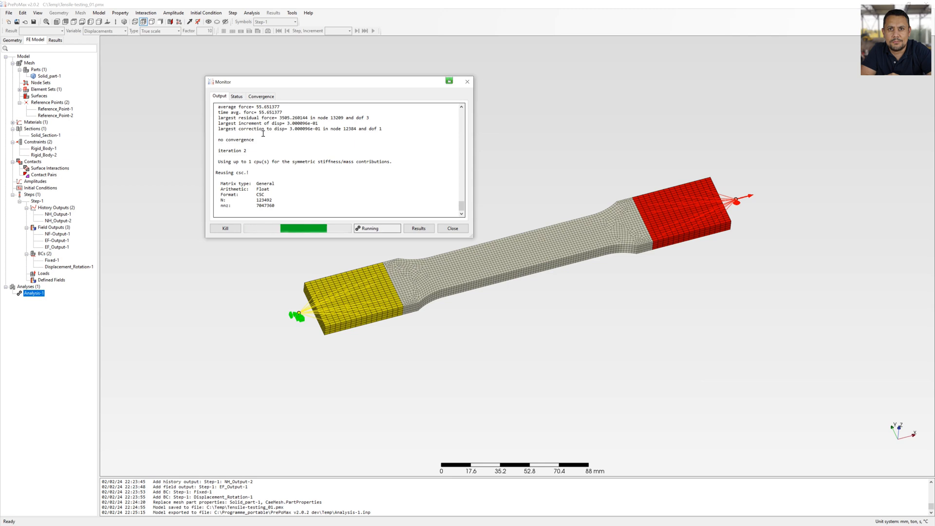
left_click(237, 96)
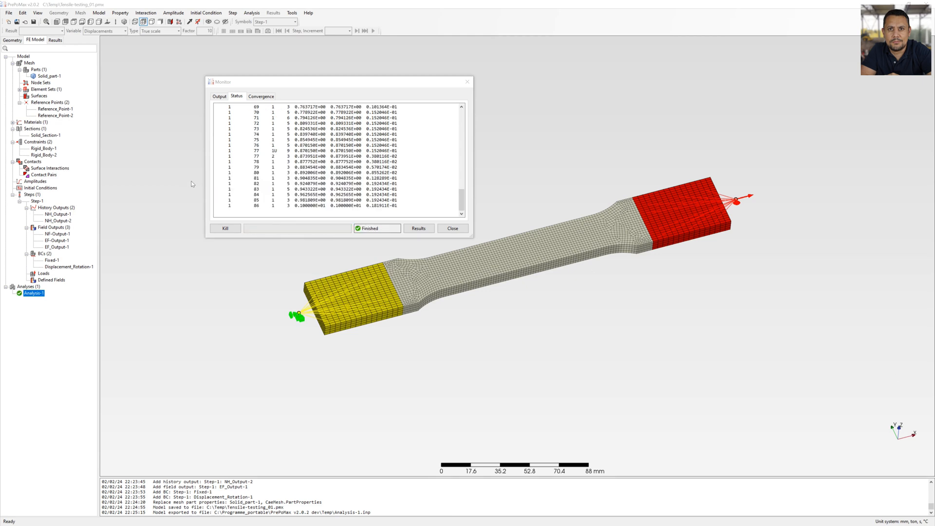
left_click(417, 228)
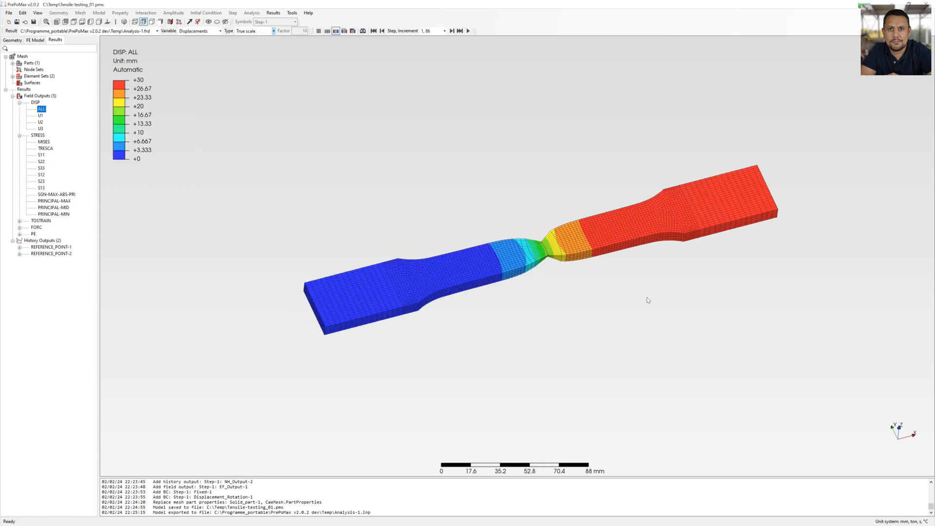
Display the von Mises stress contour on the tensile specimen.
mouse_move(647, 297)
middle_mouse_down()
mouse_move(719, 288)
mouse_move(686, 164)
middle_mouse_up()
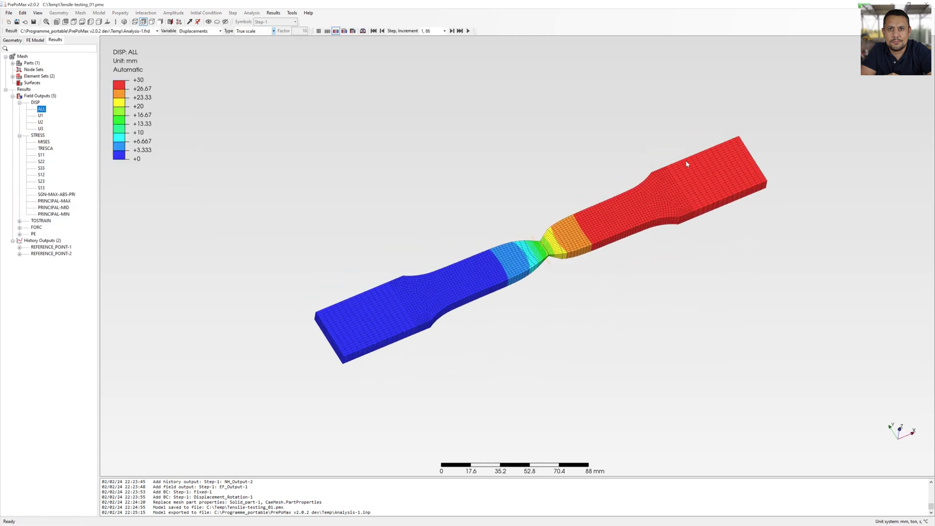
left_click(43, 141)
mouse_move(494, 179)
middle_mouse_down()
mouse_move(583, 289)
mouse_move(717, 291)
mouse_move(633, 261)
middle_mouse_up()
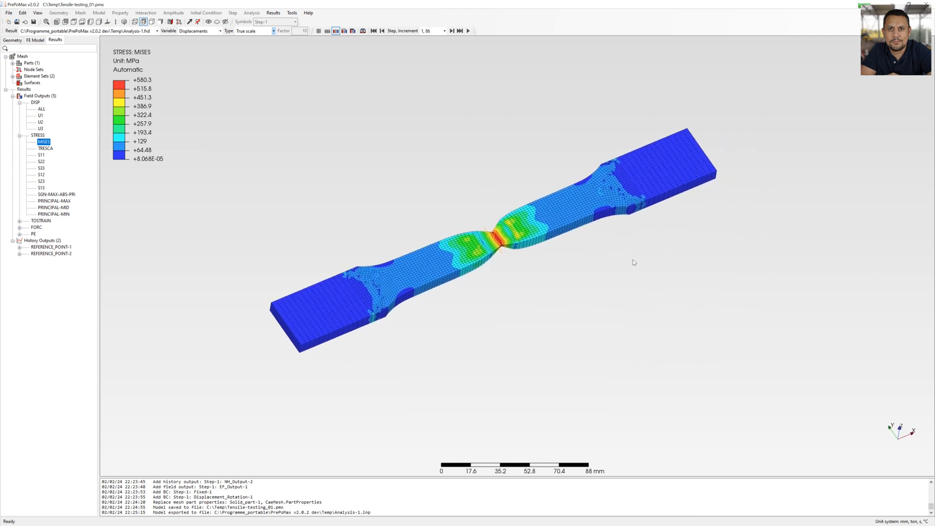
scroll(633, 262, "up", 1)
scroll(438, 256, "up", 1)
Expand the TOSTRAIN components and the REFERENCE_POINT-2 force histories in the Results tree.
left_click(19, 221)
left_click(26, 339)
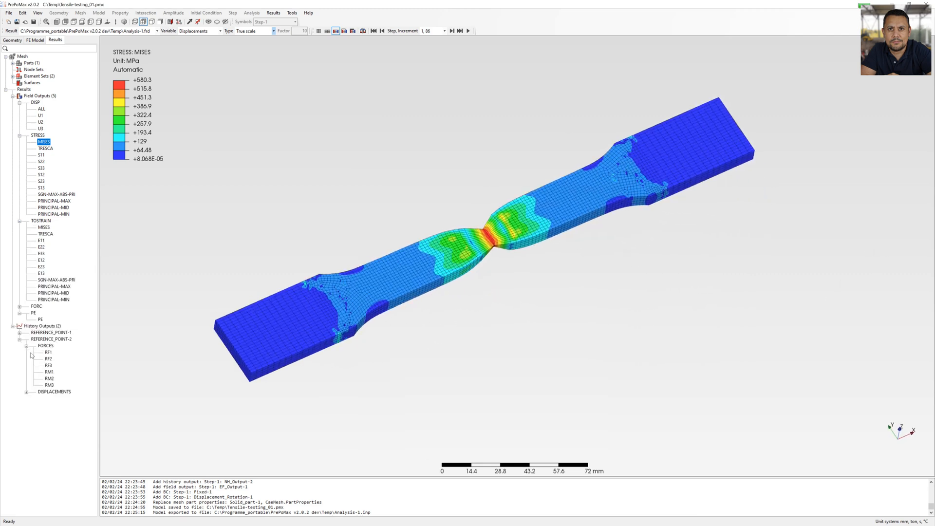
Plot the full RF1 reaction-force history at REFERENCE_POINT-2 and arrange plot and table side by side.
double_click(48, 352)
scroll(256, 219, "down", 5)
scroll(257, 219, "down", 5)
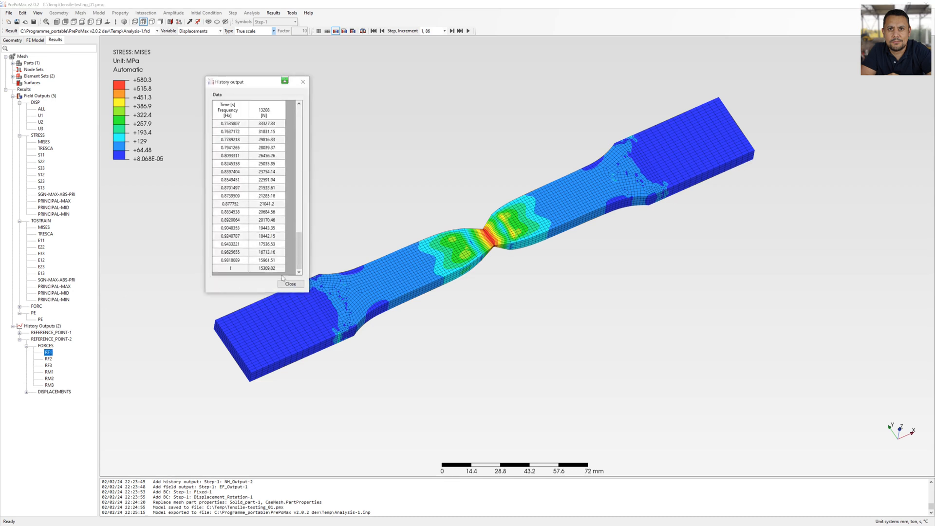
key("ctrl+a")
right_click(272, 270)
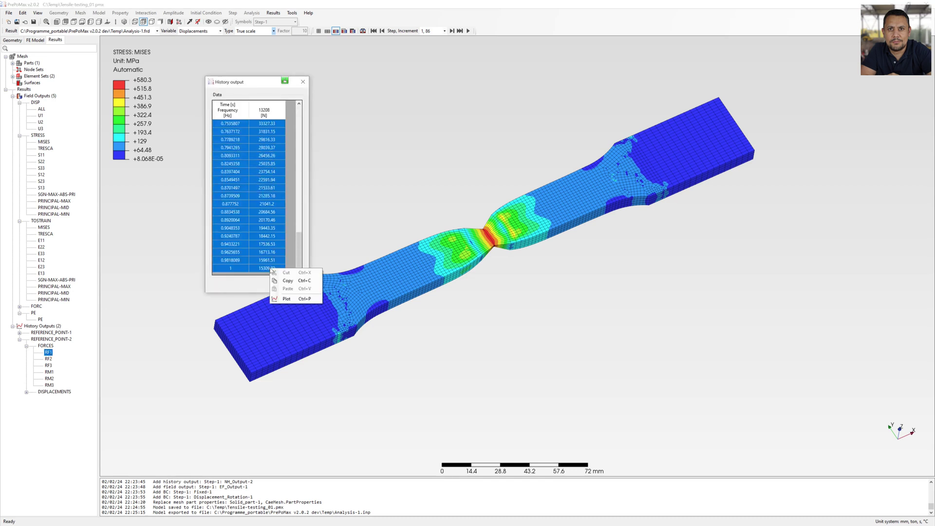
left_click(295, 299)
left_click_drag(395, 82, 678, 239)
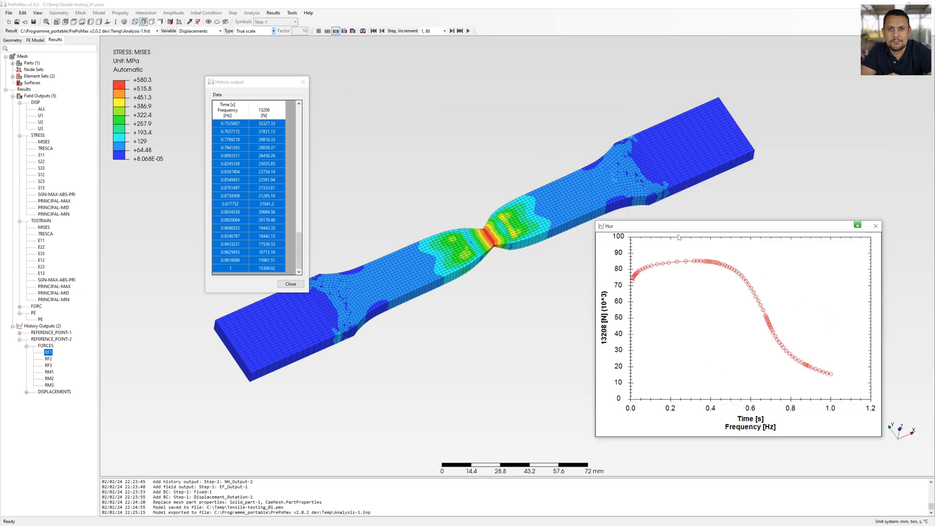
left_click_drag(236, 83, 141, 200)
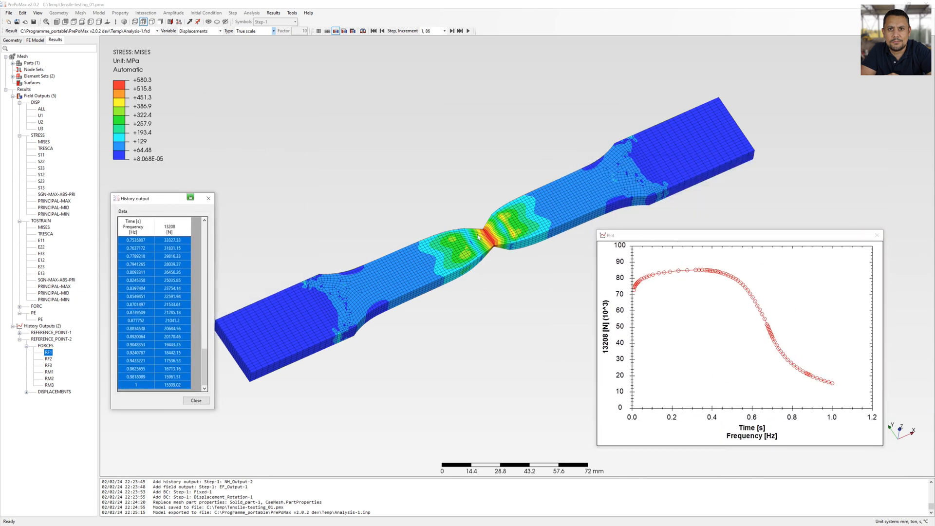
Close the force plot and history table, returning to the stressed specimen view.
left_click(877, 234)
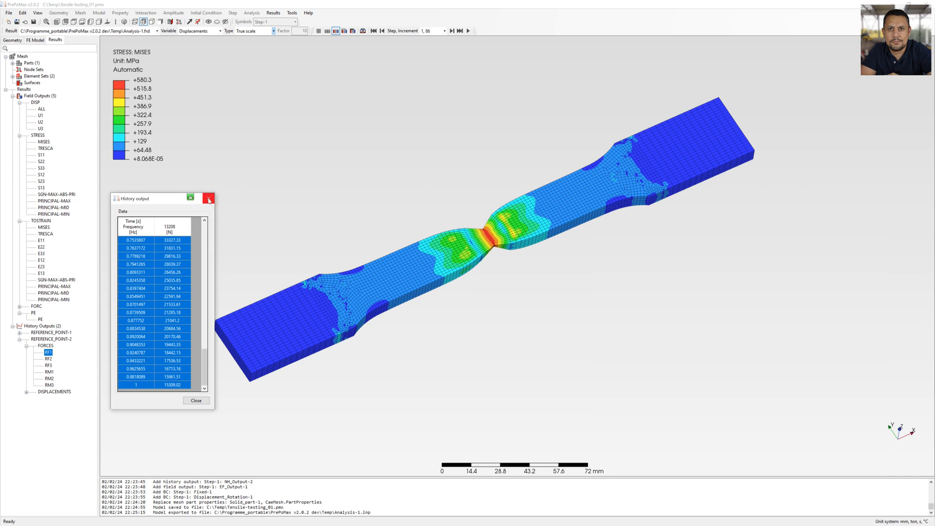
left_click(209, 199)
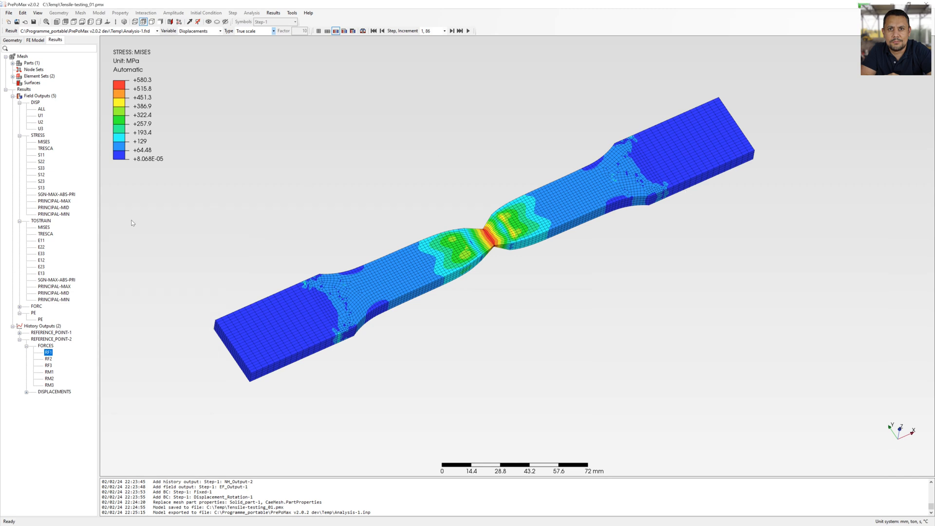
middle_click_drag(131, 223, 146, 226)
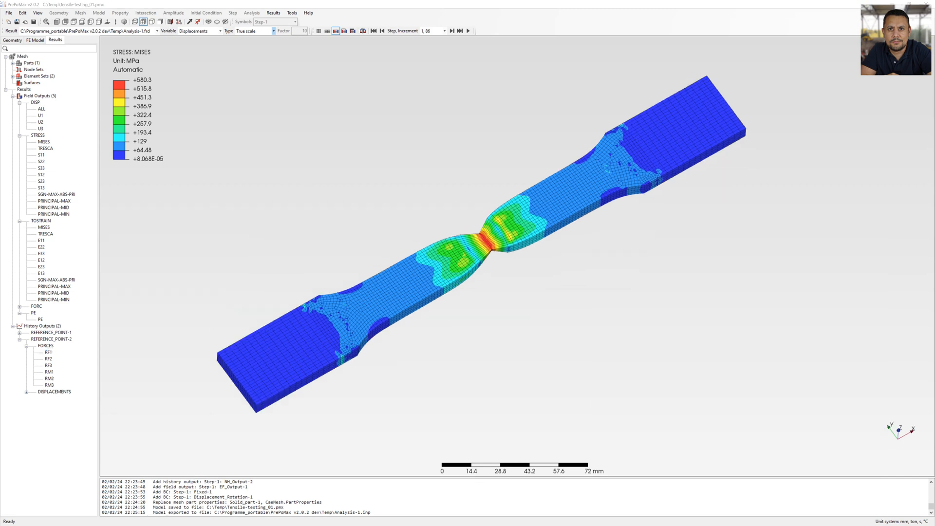
middle_click_drag(267, 233, 356, 222)
Set Solid_part-1's linear hexa element type to C3D8 in the FE Model.
left_click(35, 40)
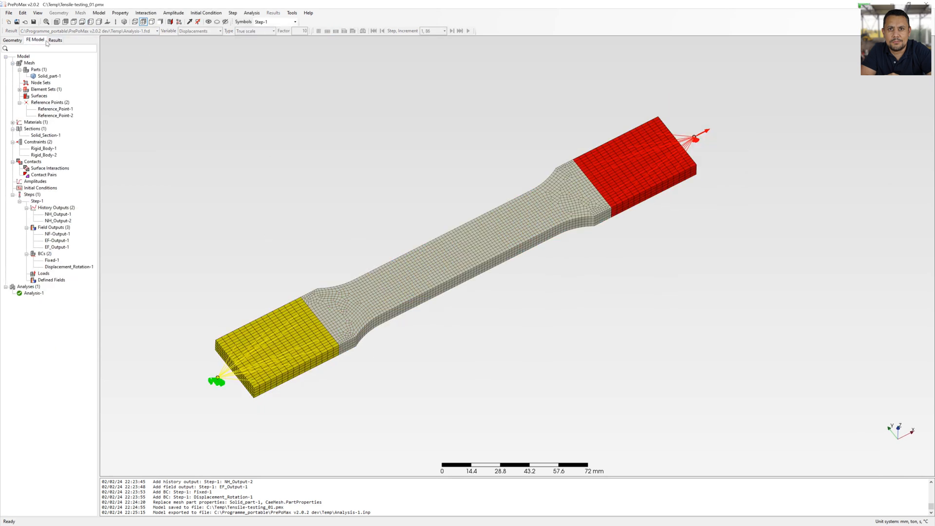
left_click(49, 76)
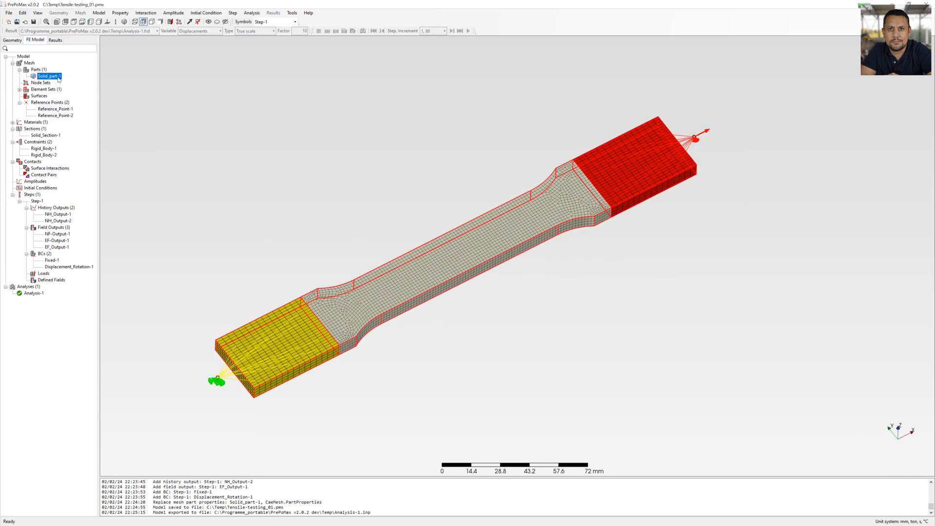
double_click(59, 79)
left_click(224, 268)
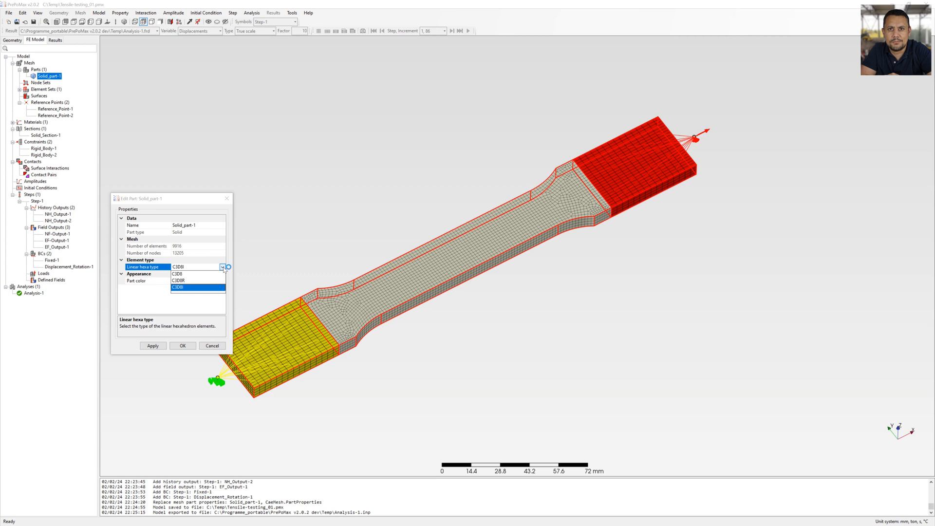
left_click(181, 275)
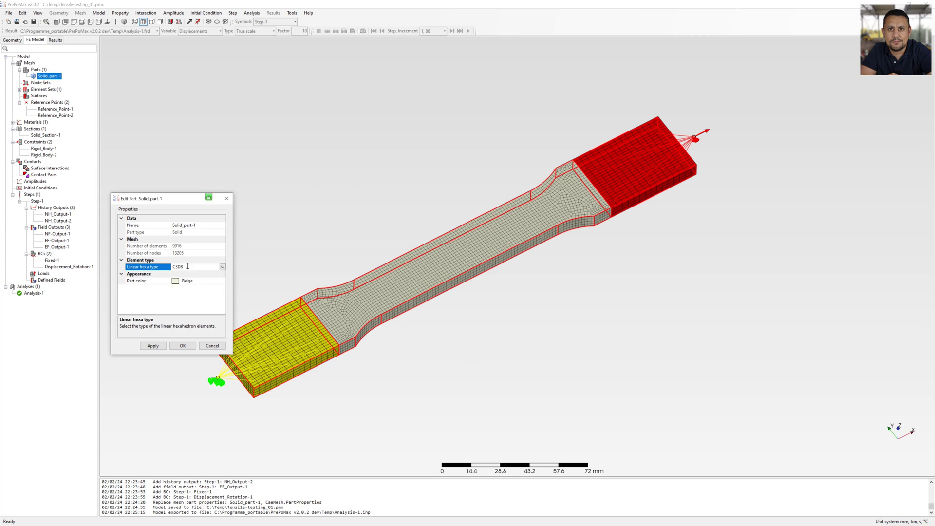
left_click(182, 345)
Save the model as Tensile-testing_01_C3D8.pmx.
left_click(8, 12)
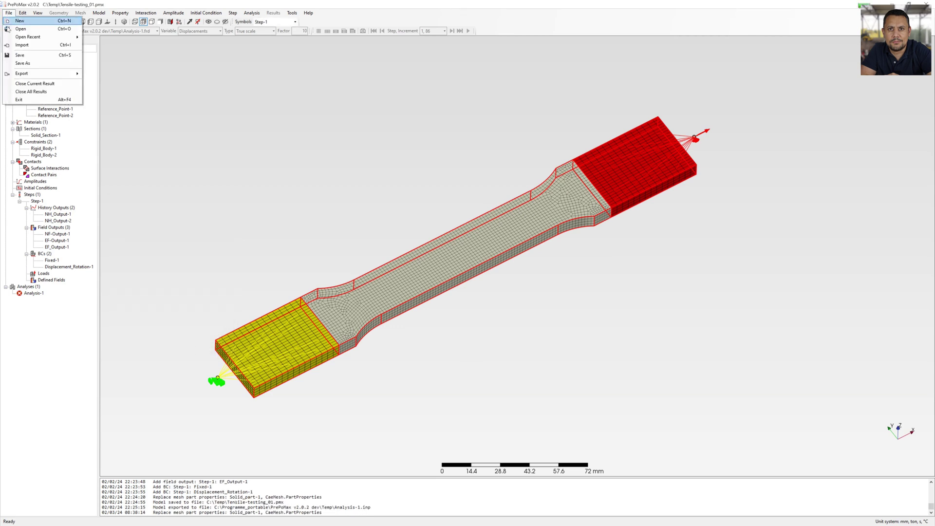
left_click(22, 68)
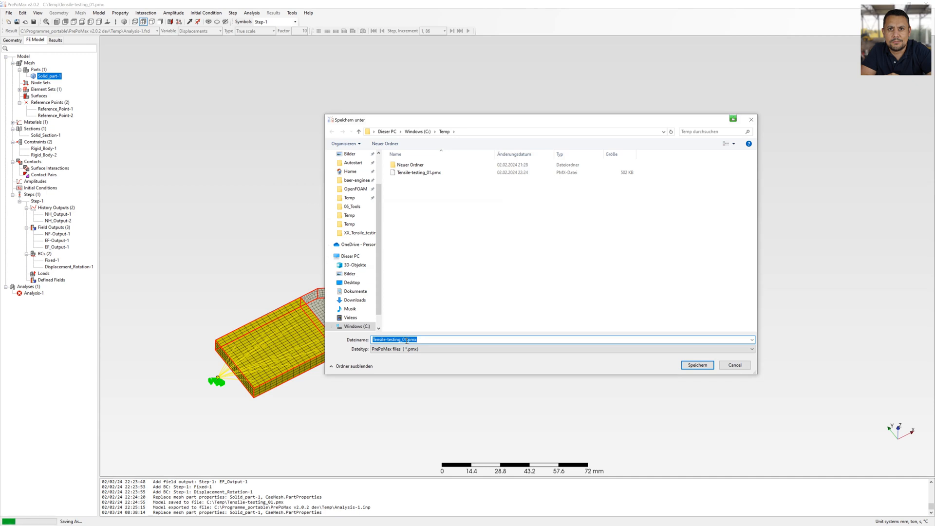
left_click(410, 340)
type("C3D8")
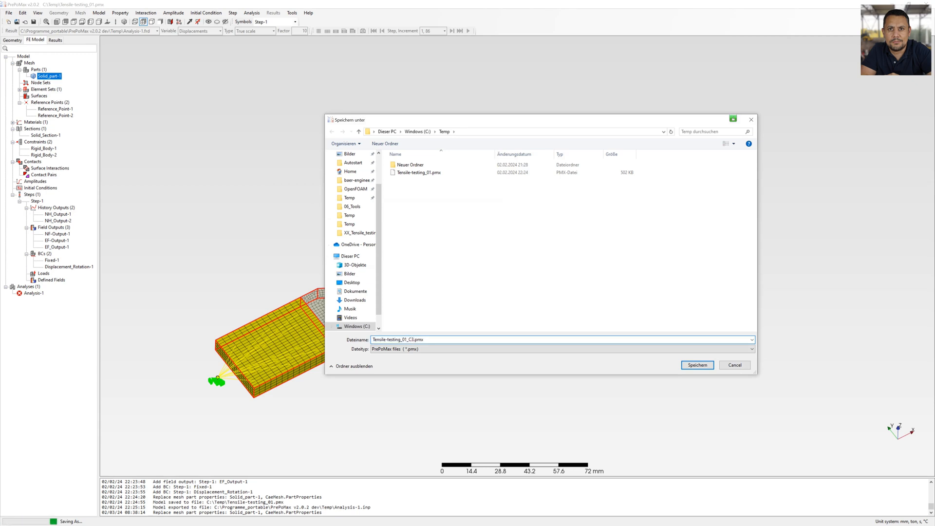
left_click(698, 365)
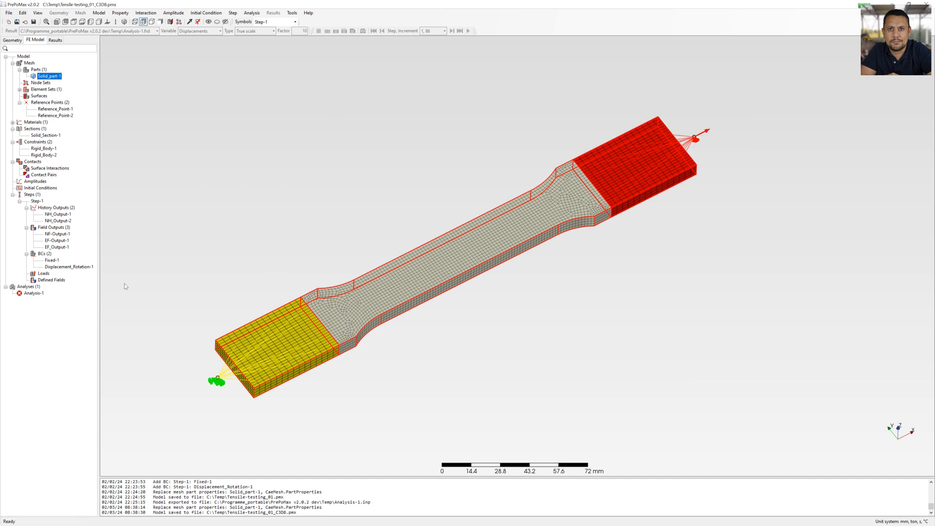
Rename Analysis-1 to Analysis-2.
right_click(34, 293)
left_click(55, 300)
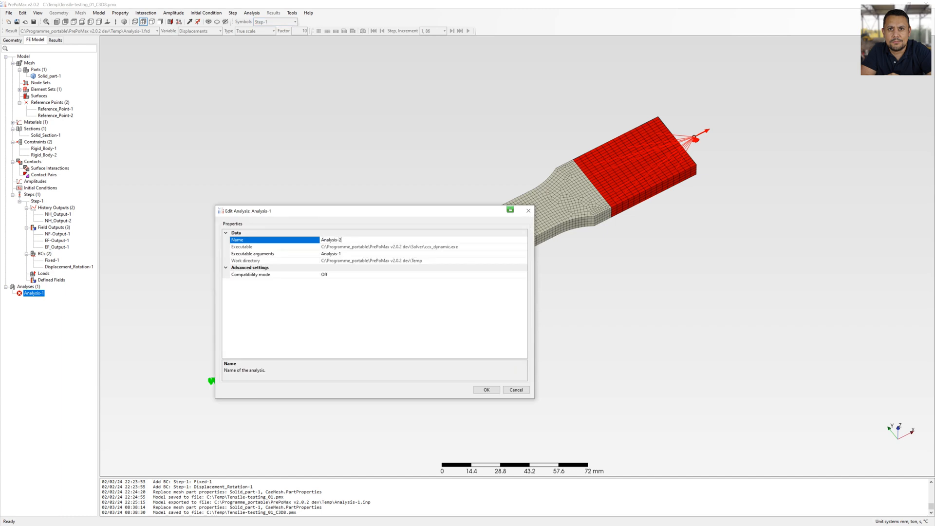
left_click(485, 389)
Run Analysis-2 to completion and load its displacement results.
right_click(34, 293)
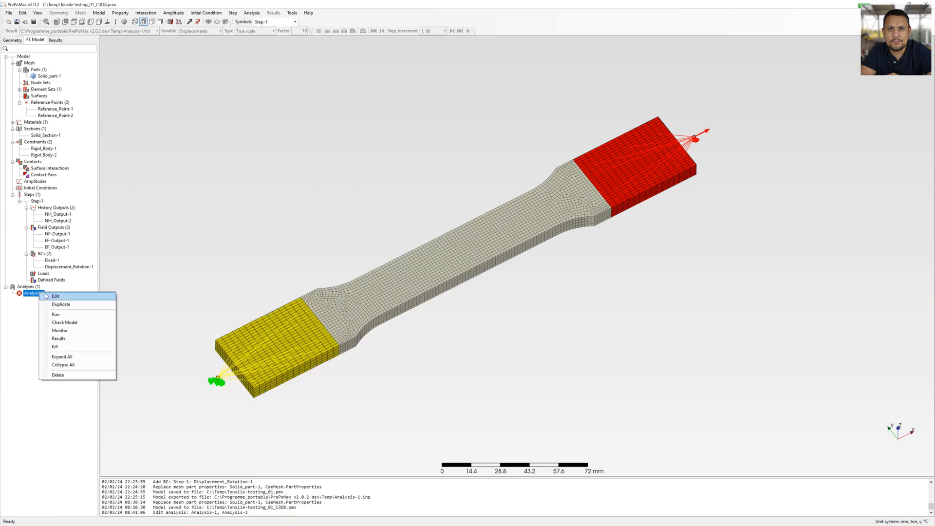
left_click(62, 315)
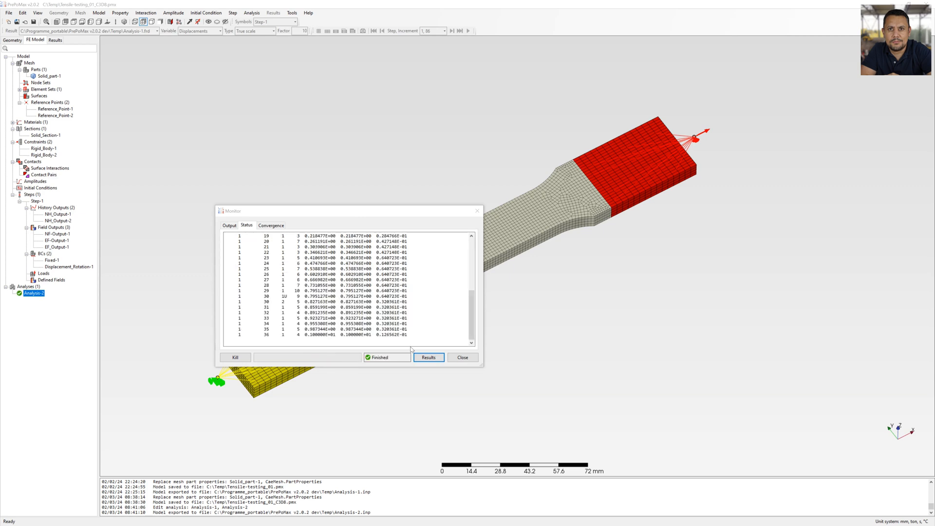
left_click(429, 357)
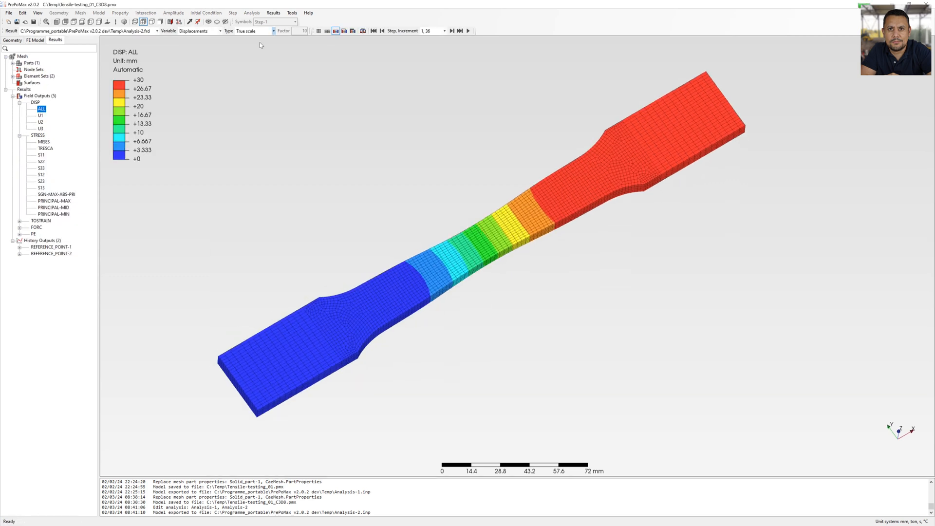
Display the von Mises stress contour and expand the REFERENCE_POINT-2 force histories.
middle_click_drag(511, 219, 531, 162)
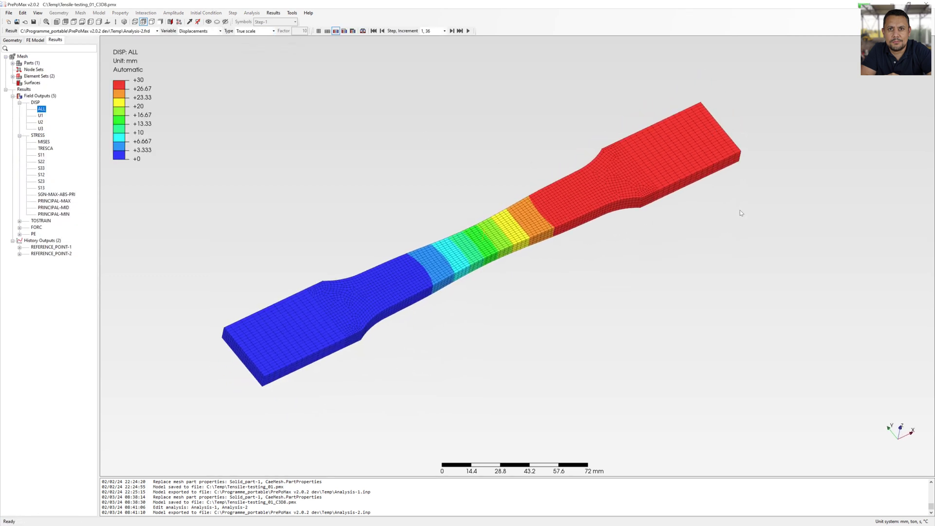
left_click(44, 142)
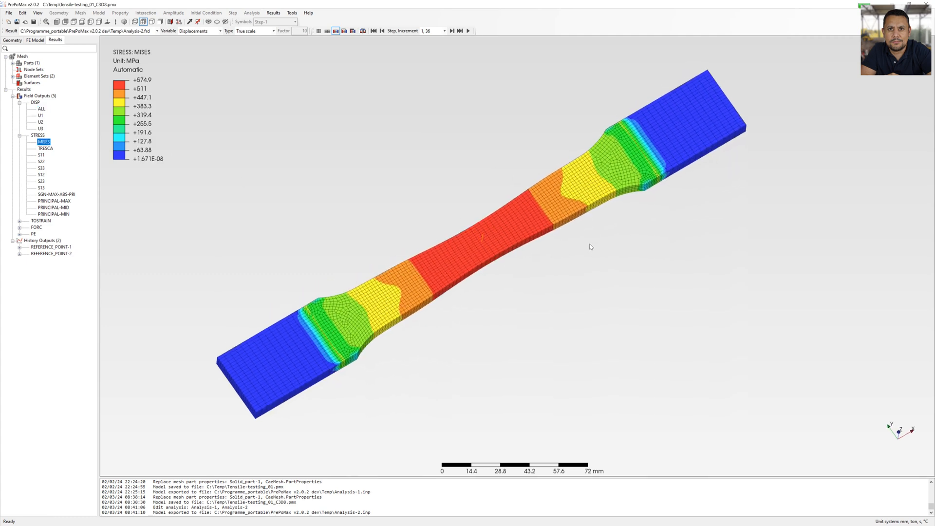
left_click(21, 253)
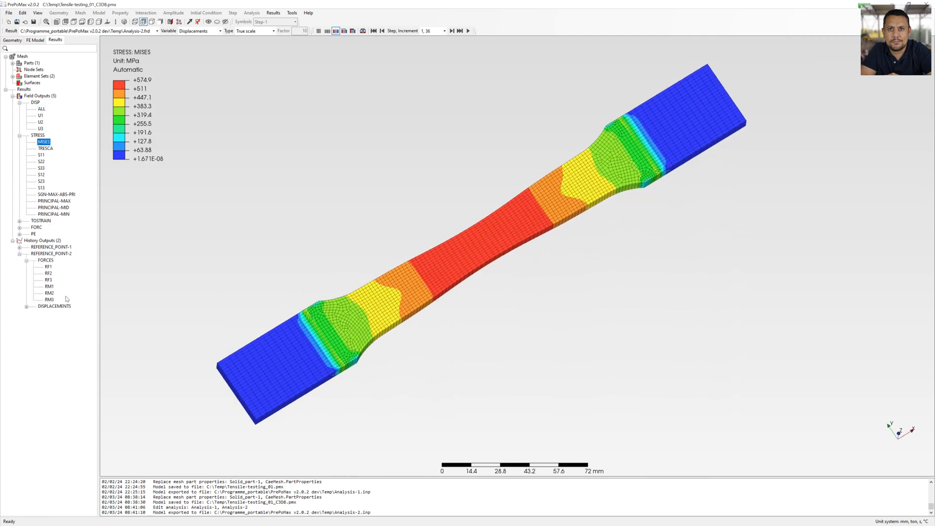
Plot the full RF1 reaction-force history, then close the table and plot.
double_click(49, 267)
scroll(267, 313, "down", 5)
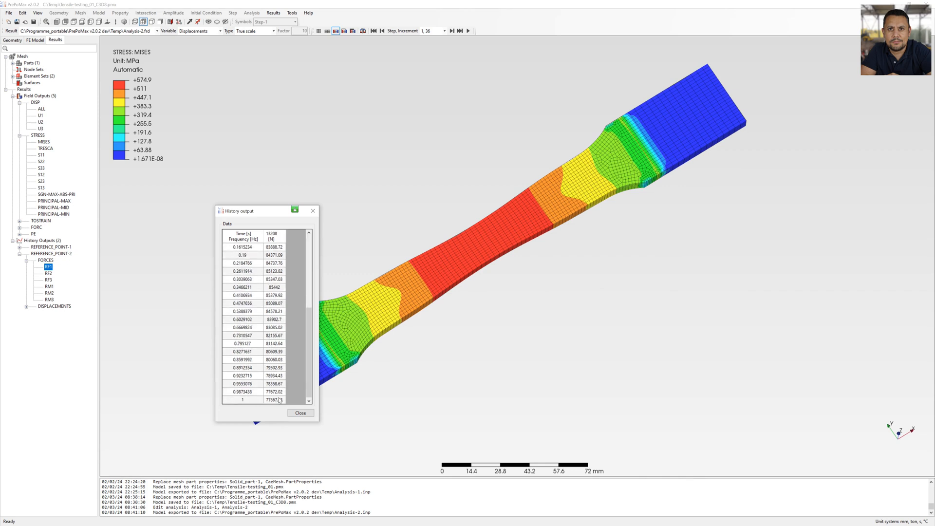
key("ctrl+a")
right_click(279, 404)
left_click(294, 433)
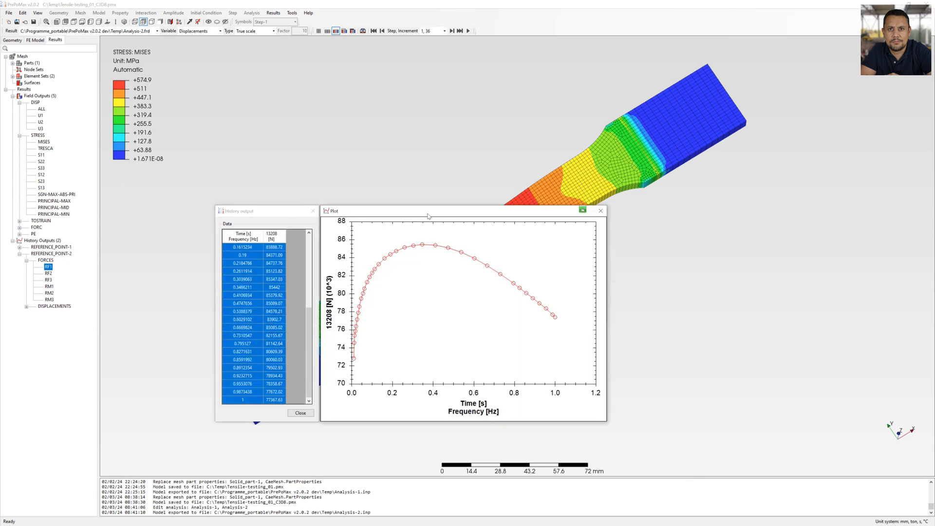
left_click_drag(430, 217, 708, 221)
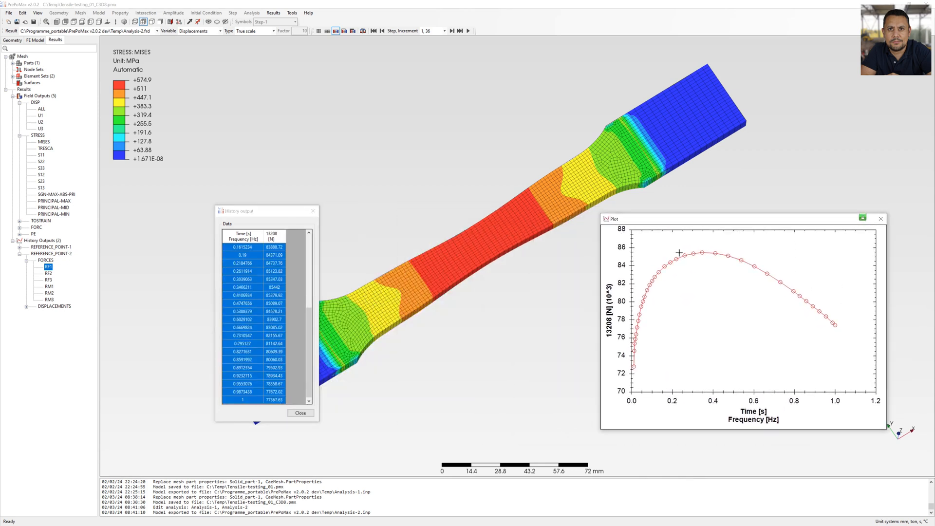
left_click(313, 211)
middle_click_drag(353, 236, 381, 244)
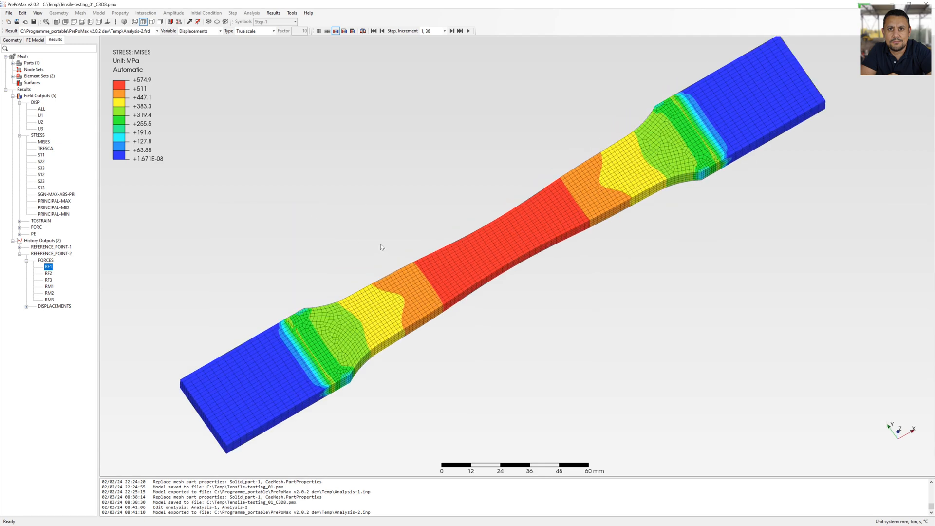
Set Second order to Yes in Meshing_Parameters-1 on the Geometry tab.
left_click(34, 39)
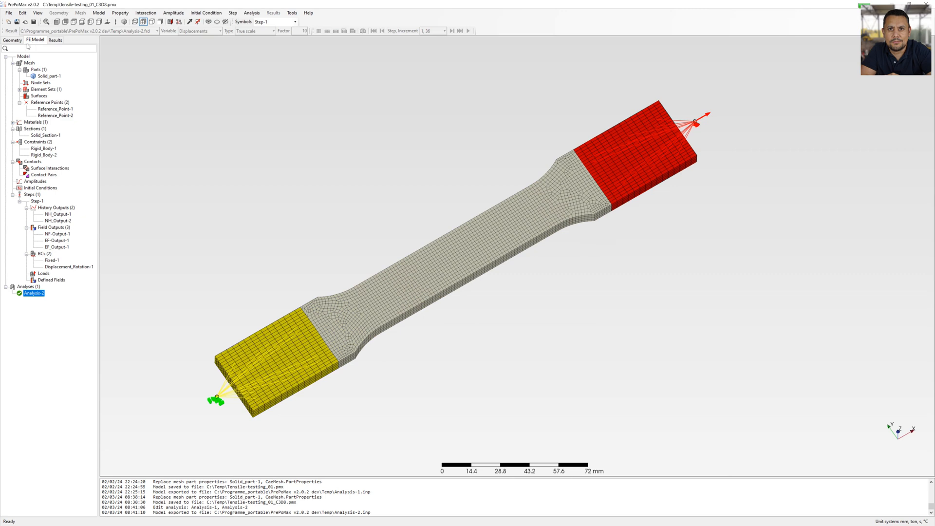
left_click(13, 40)
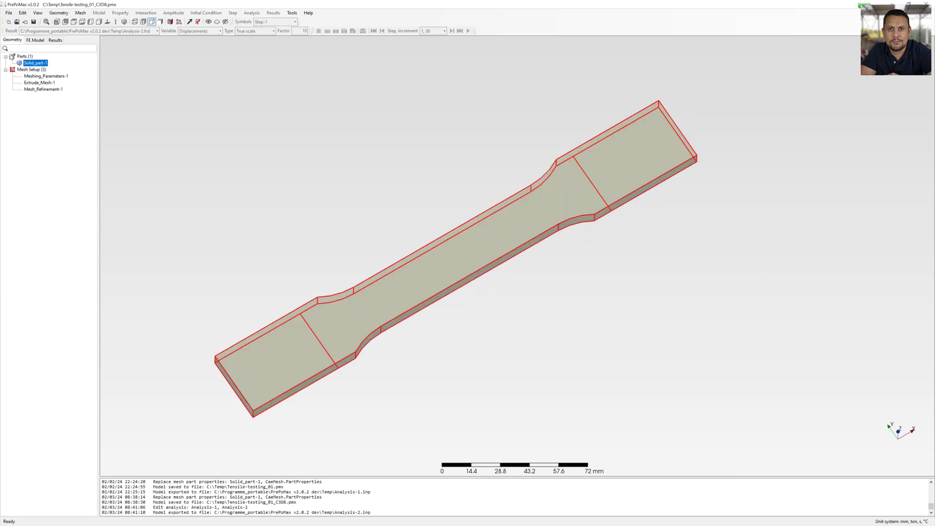
left_click(60, 77)
double_click(60, 77)
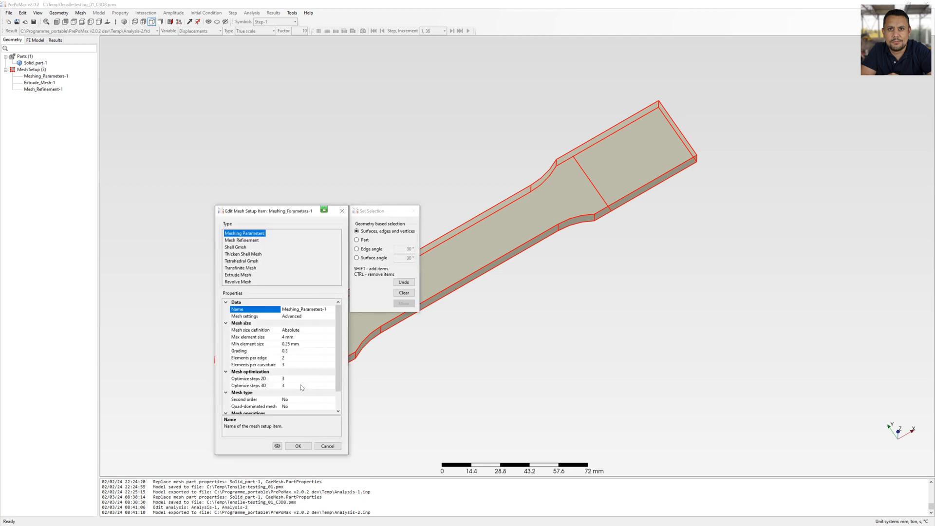
left_click(285, 400)
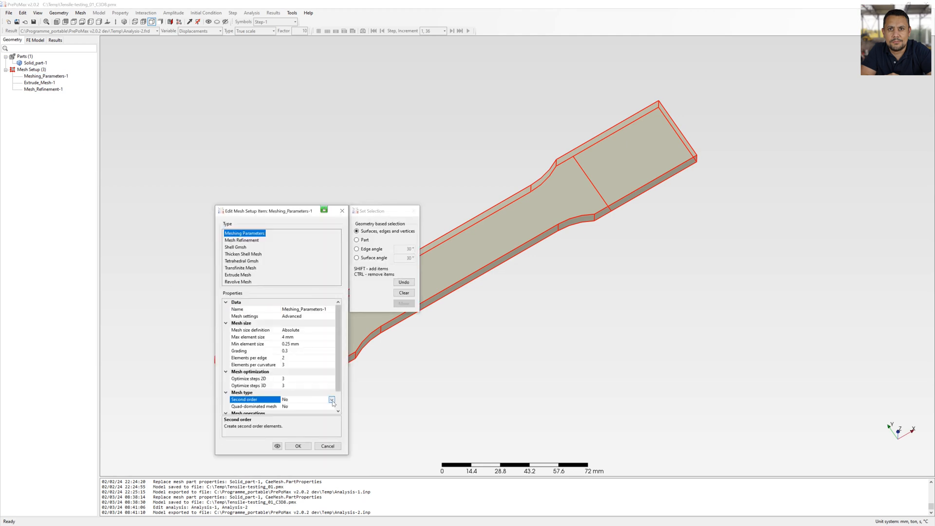
left_click(332, 400)
left_click(293, 408)
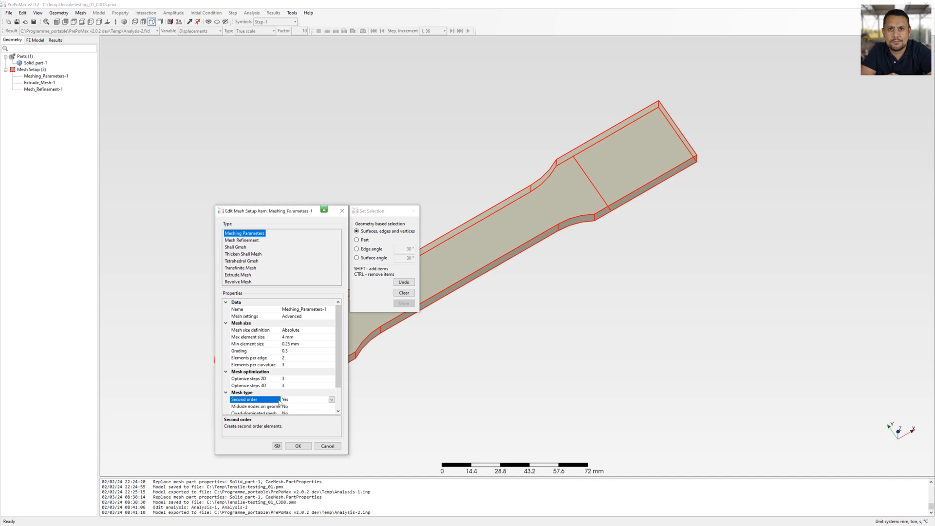
left_click(297, 447)
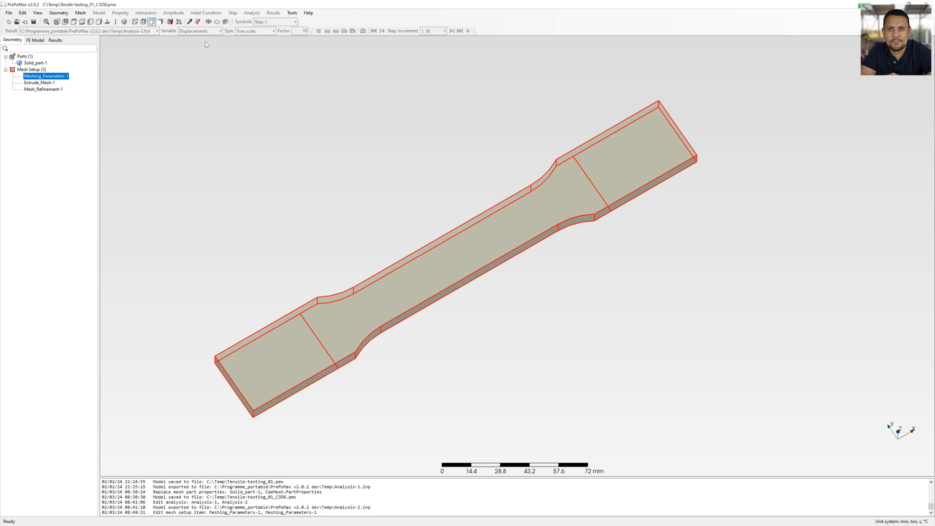
Regenerate the specimen mesh with Mesh > Create Mesh.
left_click(81, 13)
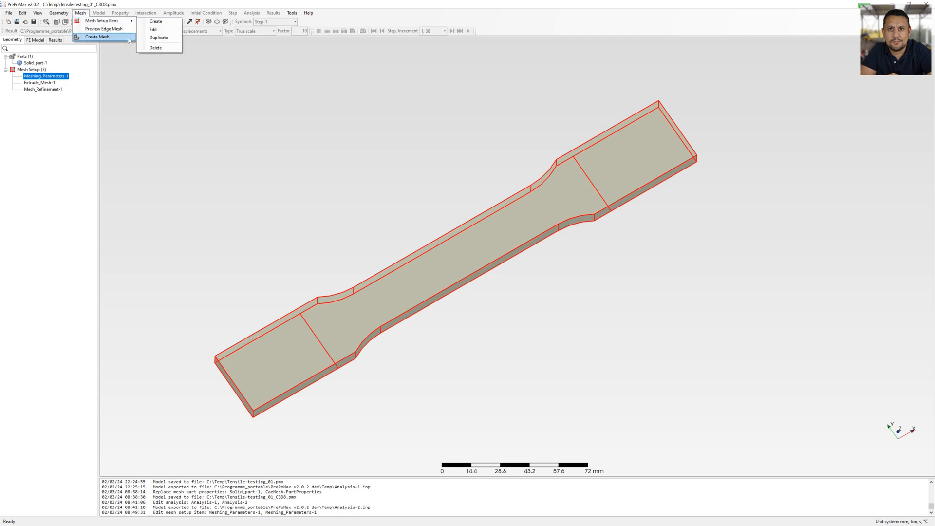
left_click(102, 36)
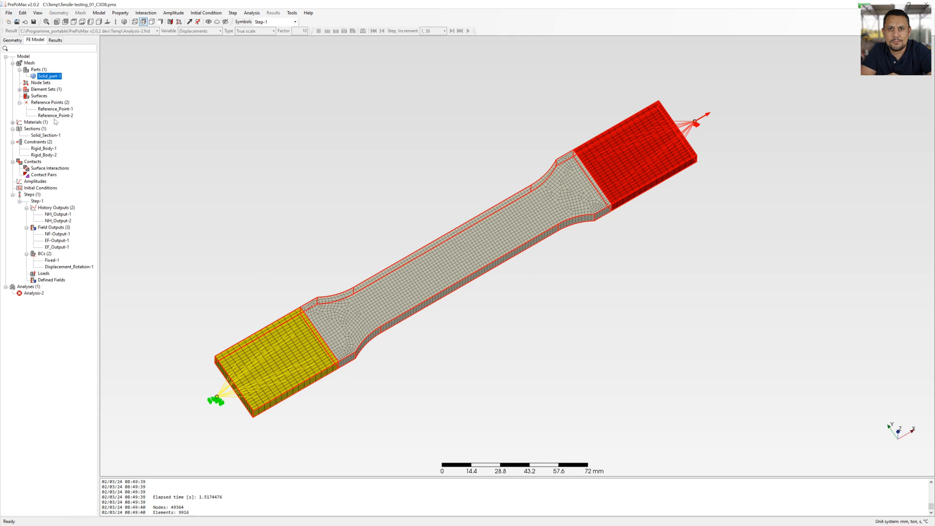
Confirm C3D20 as Solid_part-1's parabolic hexa element type.
double_click(49, 76)
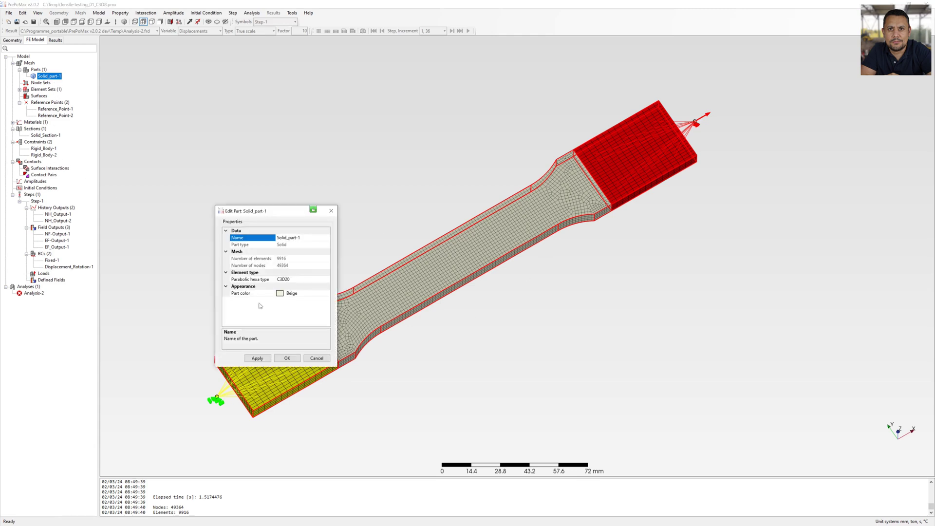
left_click(285, 280)
left_click(327, 280)
left_click(284, 281)
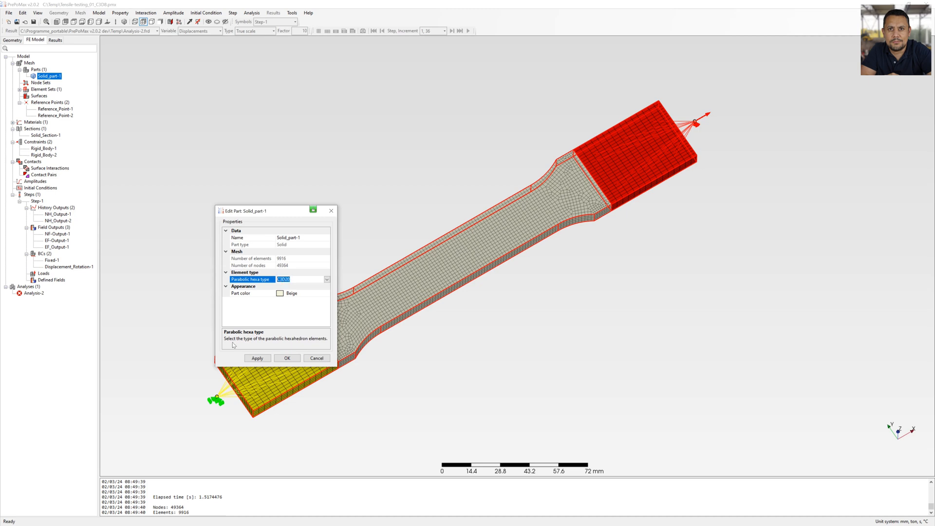
left_click(287, 358)
Save the model as Tensile-testing_01_C3D20.pmx.
left_click(9, 13)
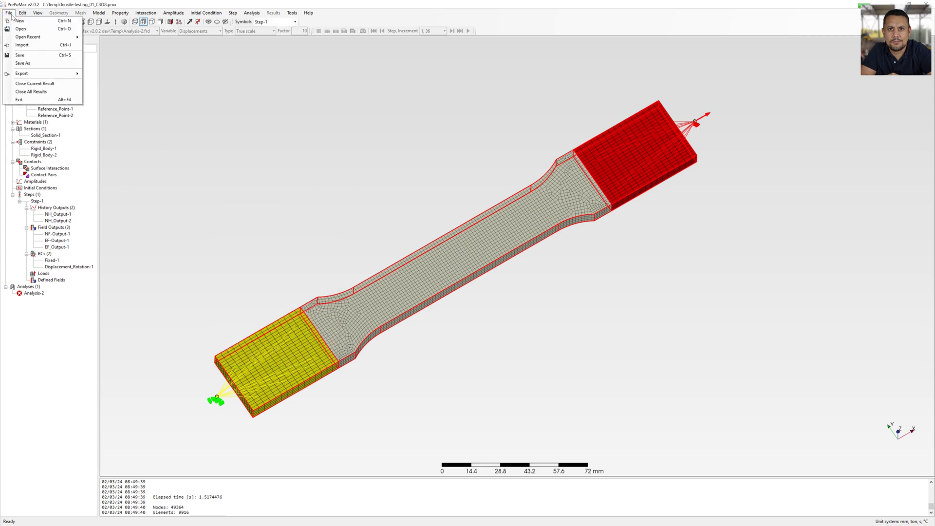
left_click(32, 64)
left_click(418, 340)
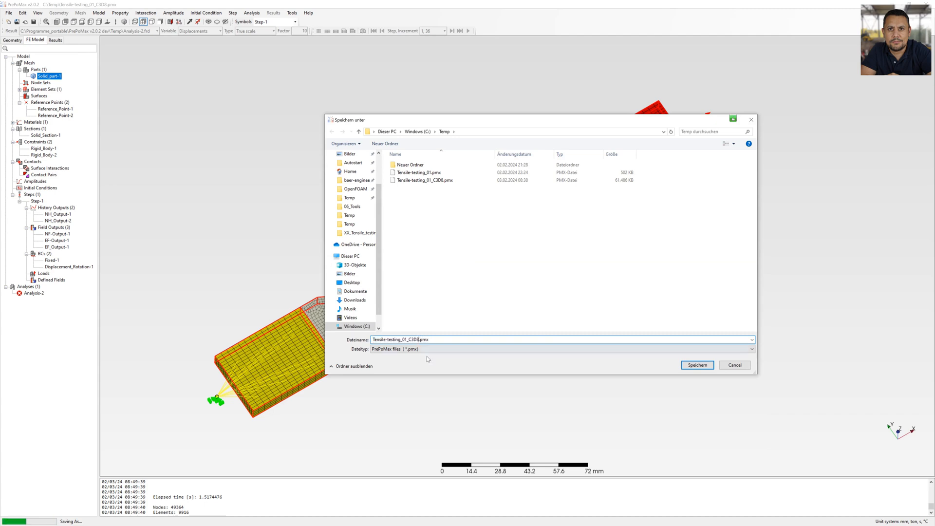
key("BackSpace")
type("20")
left_click(696, 364)
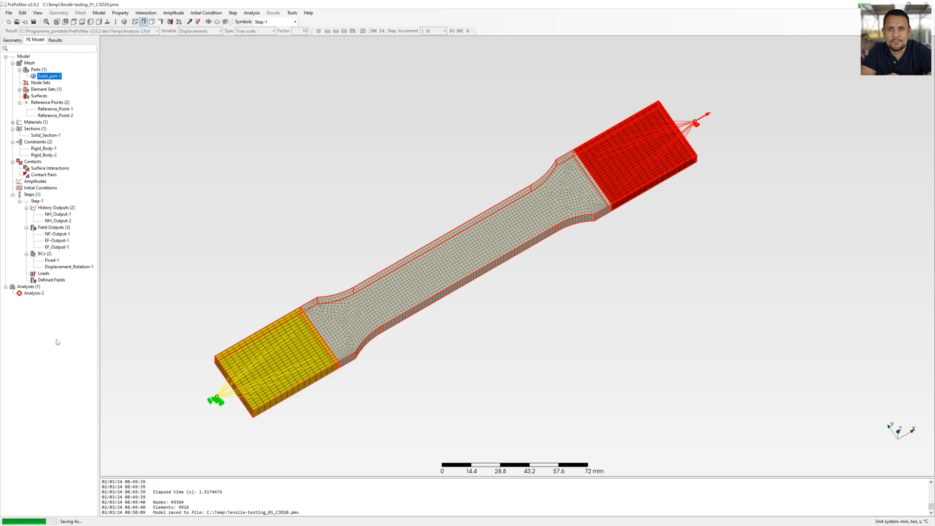
Rename Analysis-2 to Analysis-3.
right_click(34, 294)
left_click(44, 298)
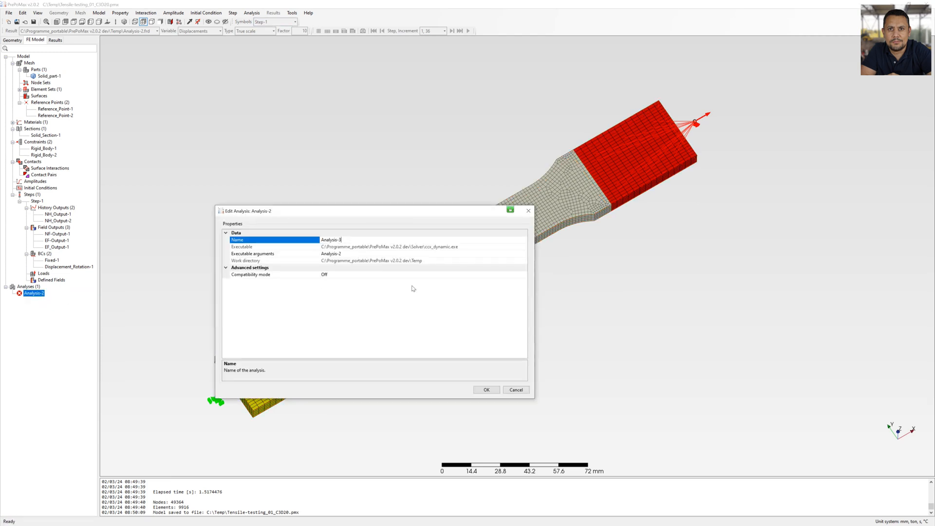
left_click(487, 389)
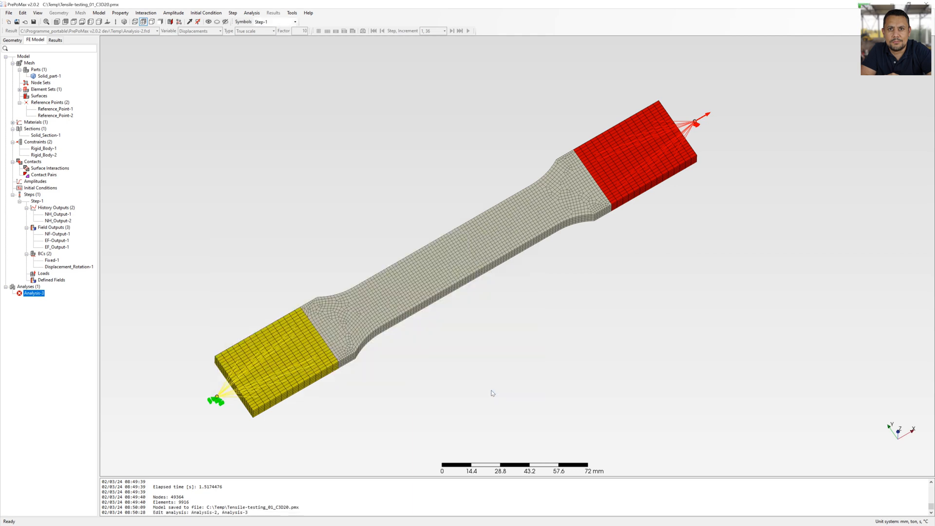
Run Analysis-3, check the elapsed time in the solver output, and load its results.
right_click(34, 294)
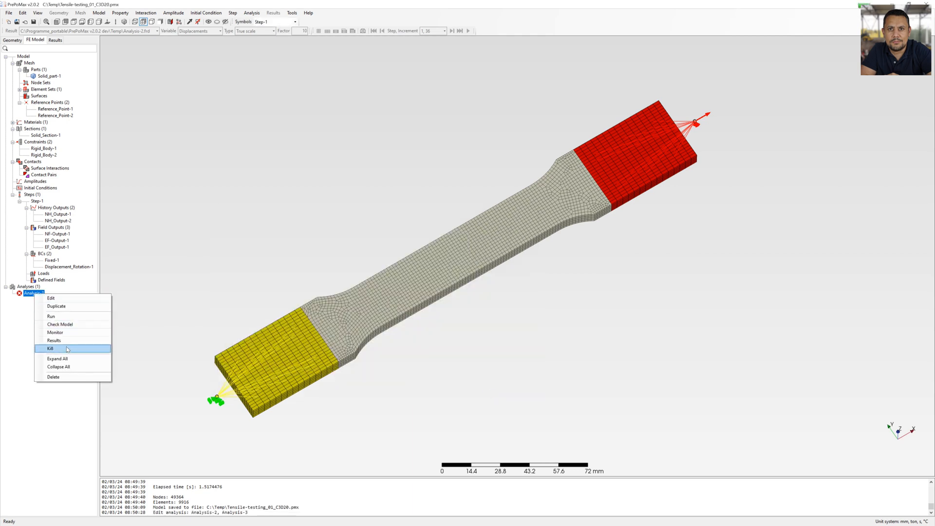
left_click(87, 320)
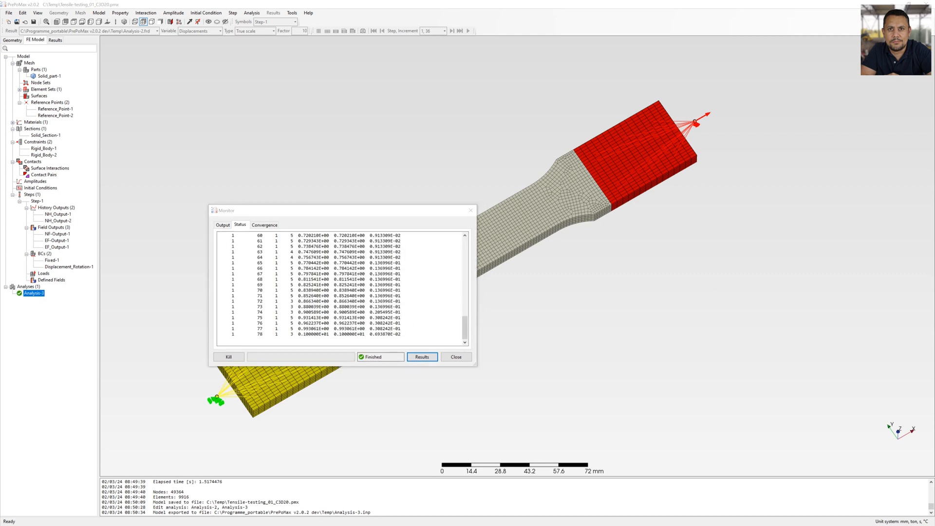
left_click_drag(344, 210, 331, 192)
left_click(210, 206)
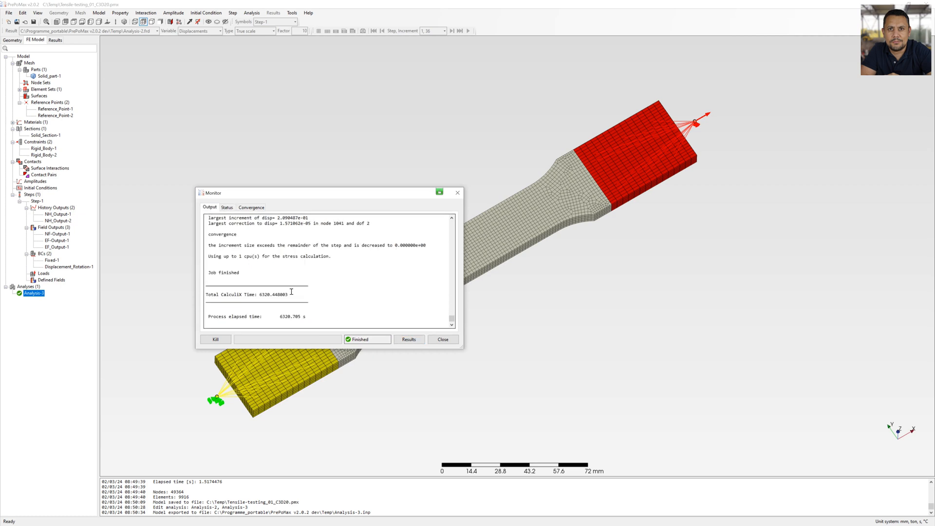
left_click_drag(280, 316, 307, 316)
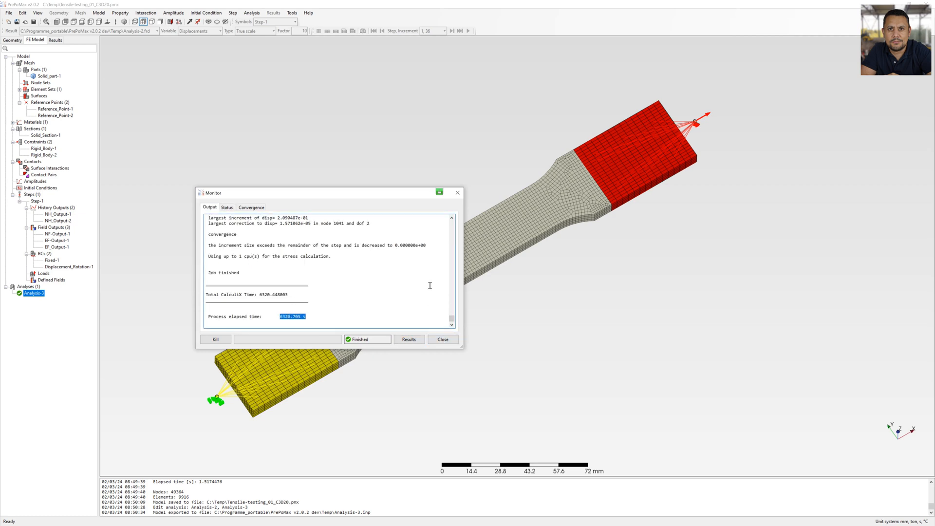
left_click(409, 339)
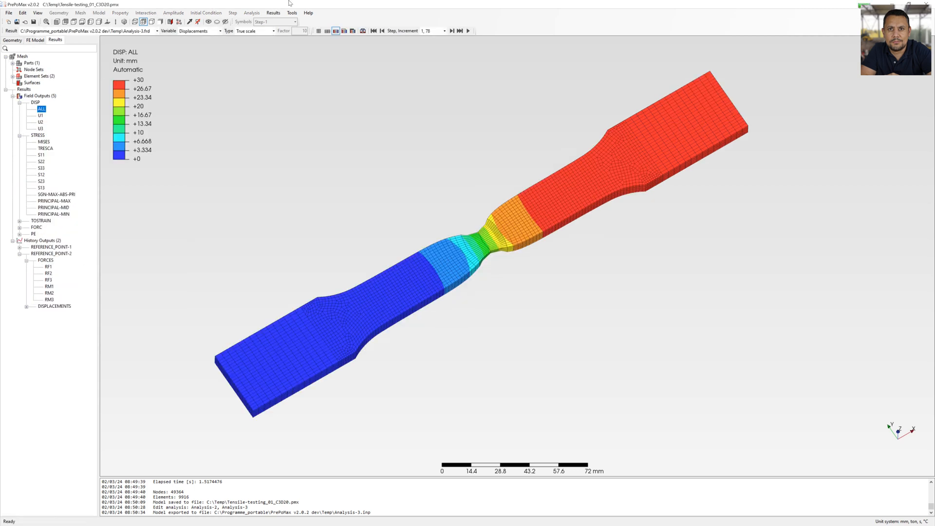
Show the von Mises stress contour of Analysis-3 and view the specimen from above.
left_click(44, 141)
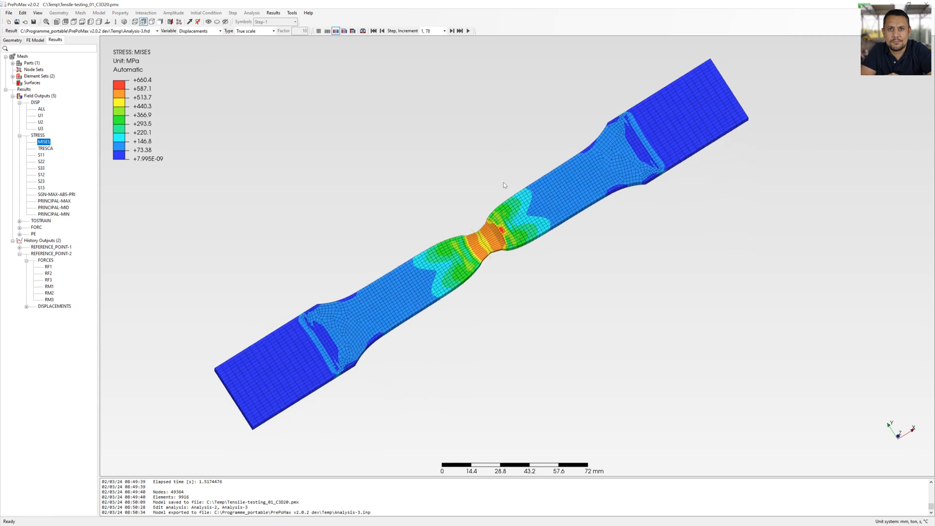
middle_click_drag(657, 159, 654, 121)
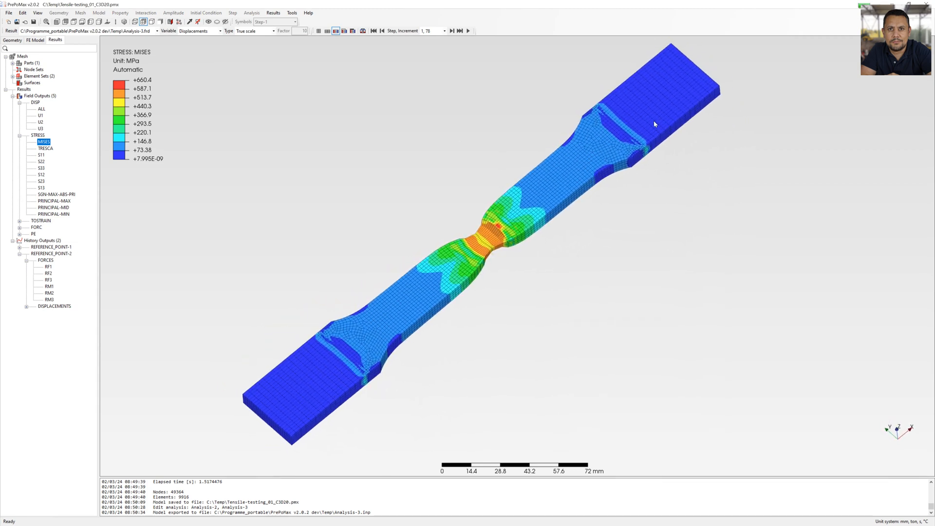